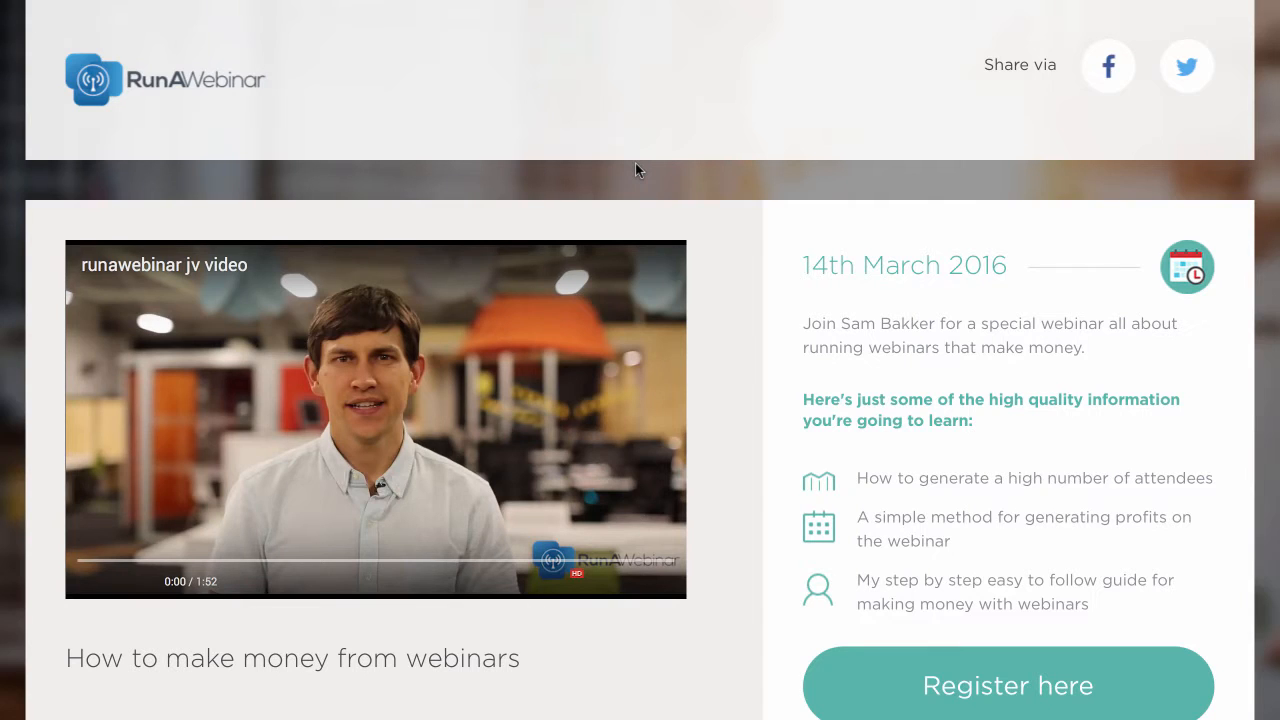
Step: Examine the published webinar registration page, including its video, description, learning points and the sign-up form opened from the registration option
{"action": "scroll", "coordinate": [635, 170], "scroll_direction": "down", "scroll_amount": 1}
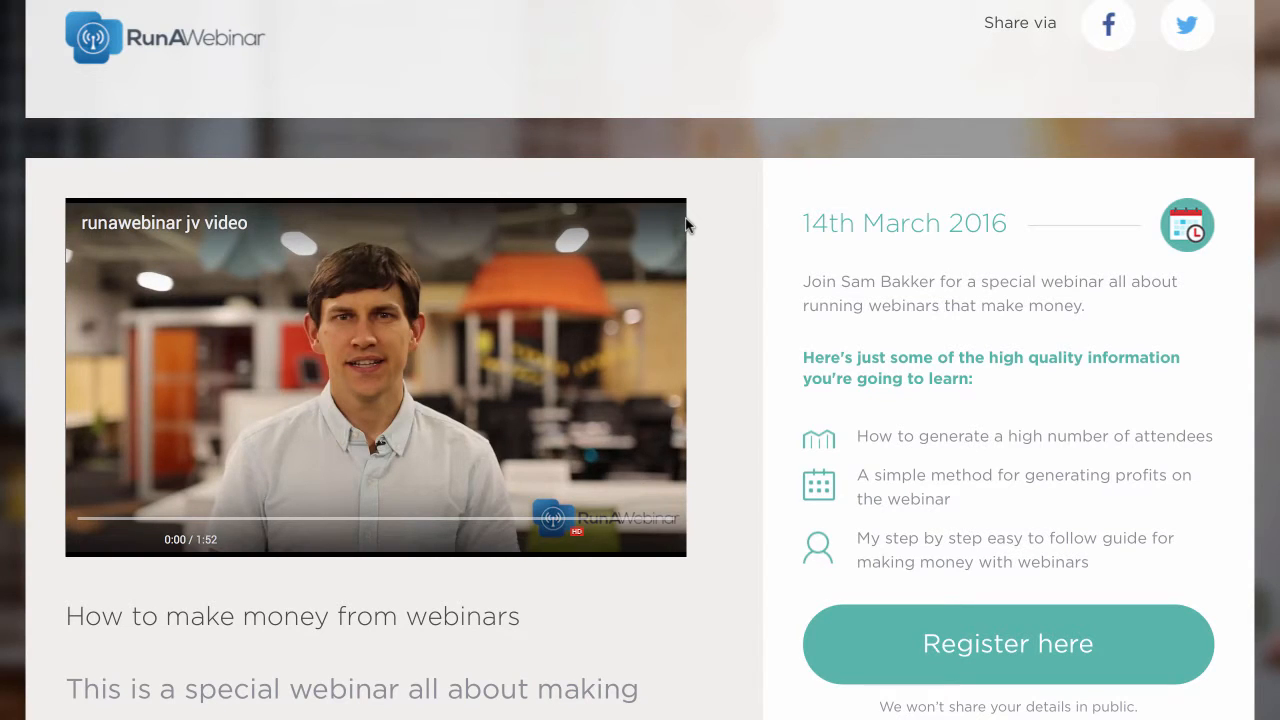
{"action": "scroll", "coordinate": [686, 226], "scroll_direction": "down", "scroll_amount": 3}
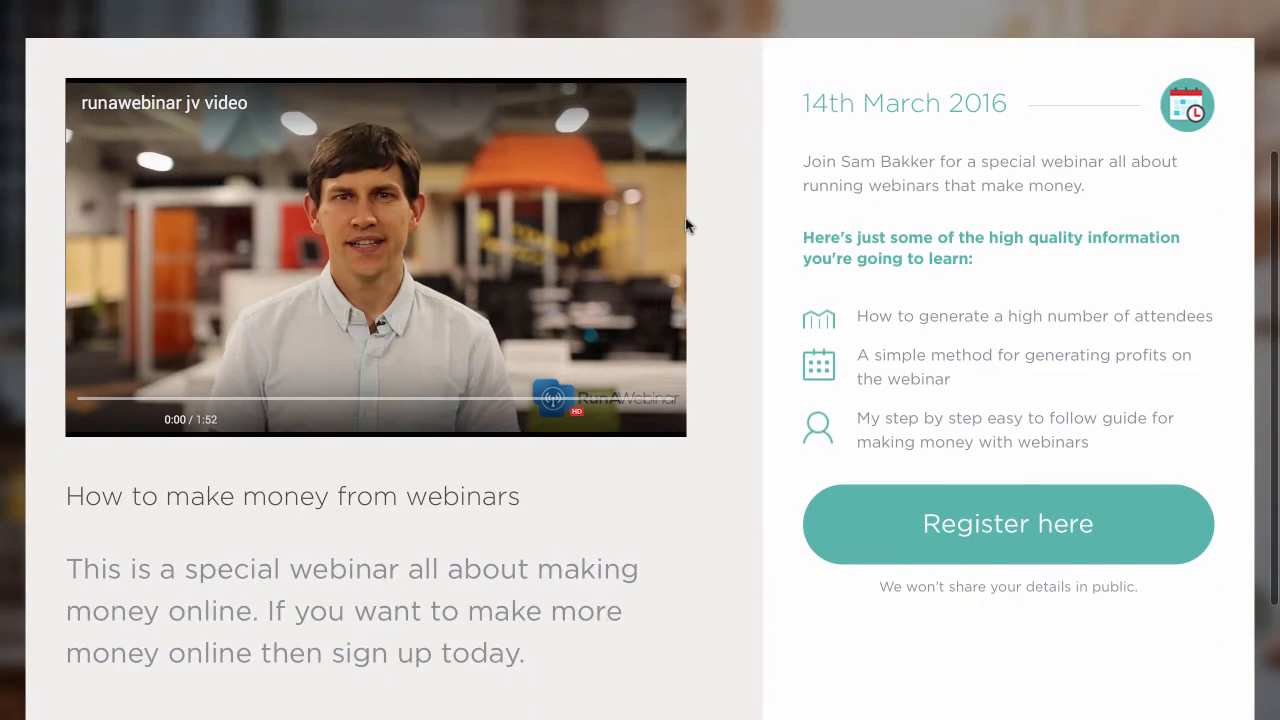
{"action": "scroll", "coordinate": [686, 226], "scroll_direction": "up", "scroll_amount": 1}
{"action": "scroll", "coordinate": [686, 226], "scroll_direction": "up", "scroll_amount": 3}
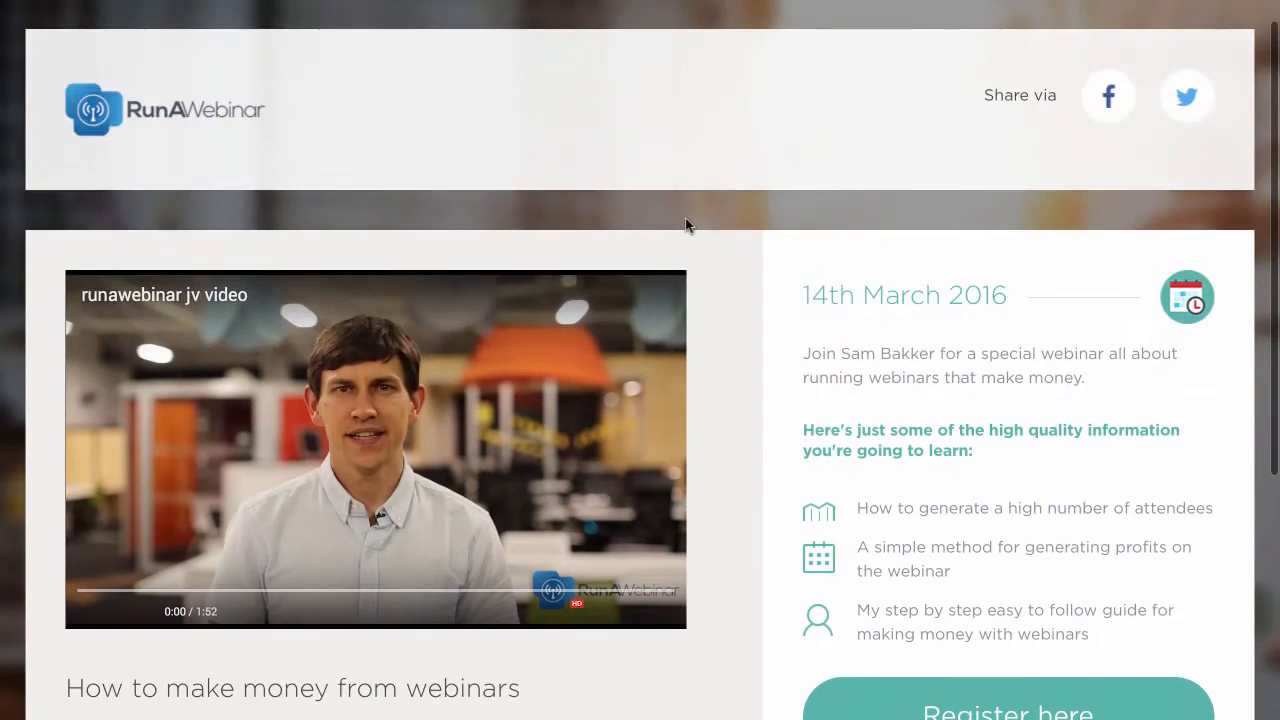
{"action": "scroll", "coordinate": [689, 223], "scroll_direction": "down", "scroll_amount": 1}
{"action": "left_click", "coordinate": [1031, 651]}
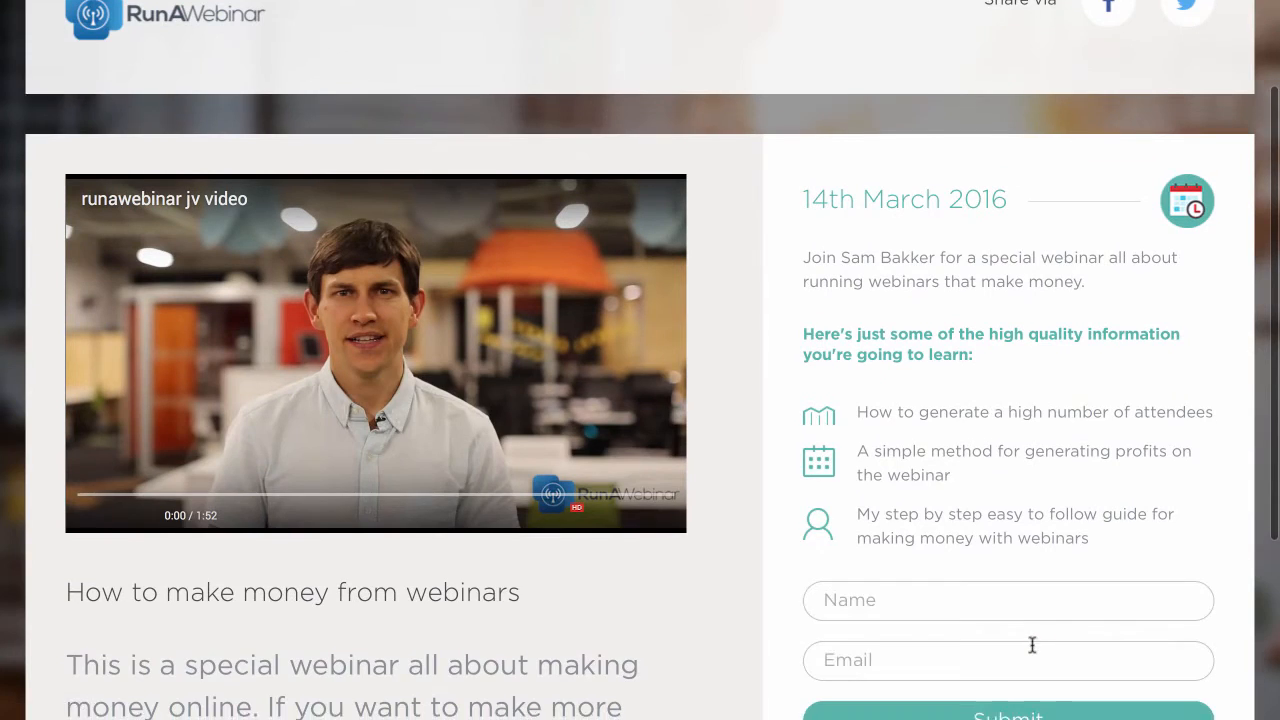
{"action": "scroll", "coordinate": [1031, 640], "scroll_direction": "down", "scroll_amount": 1}
{"action": "left_click", "coordinate": [915, 498]}
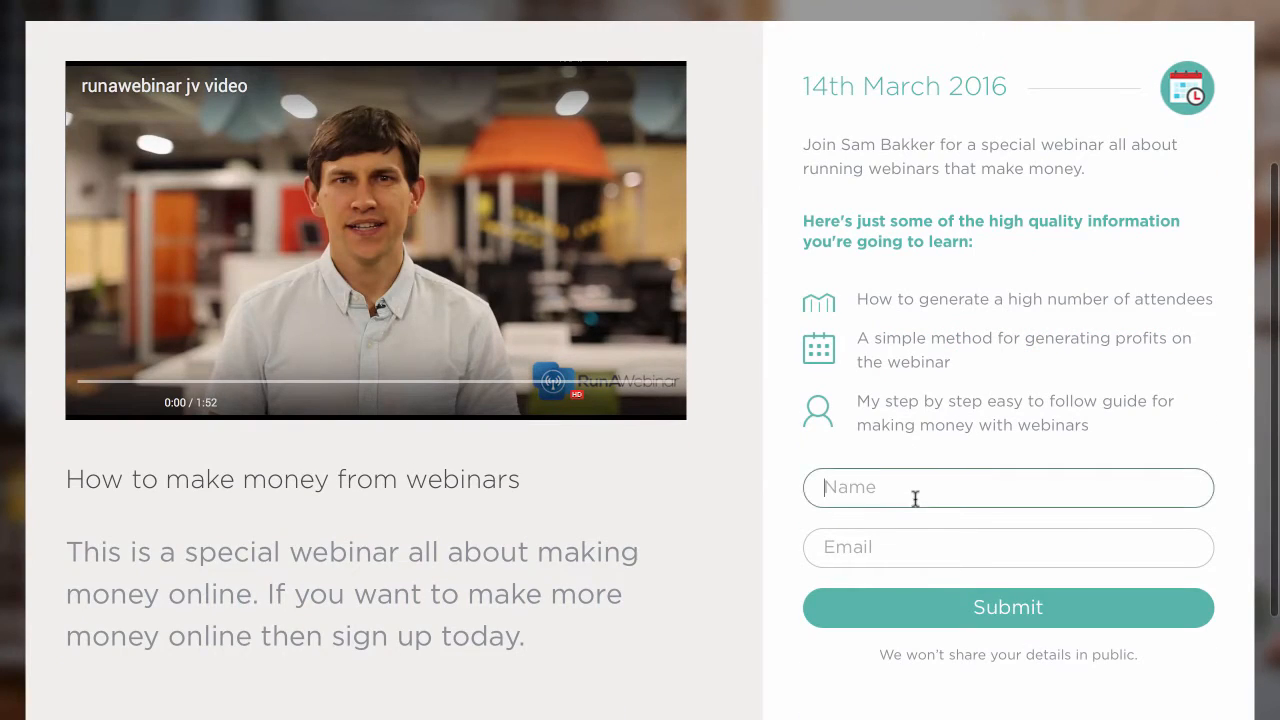
{"action": "scroll", "coordinate": [915, 498], "scroll_direction": "up", "scroll_amount": 2}
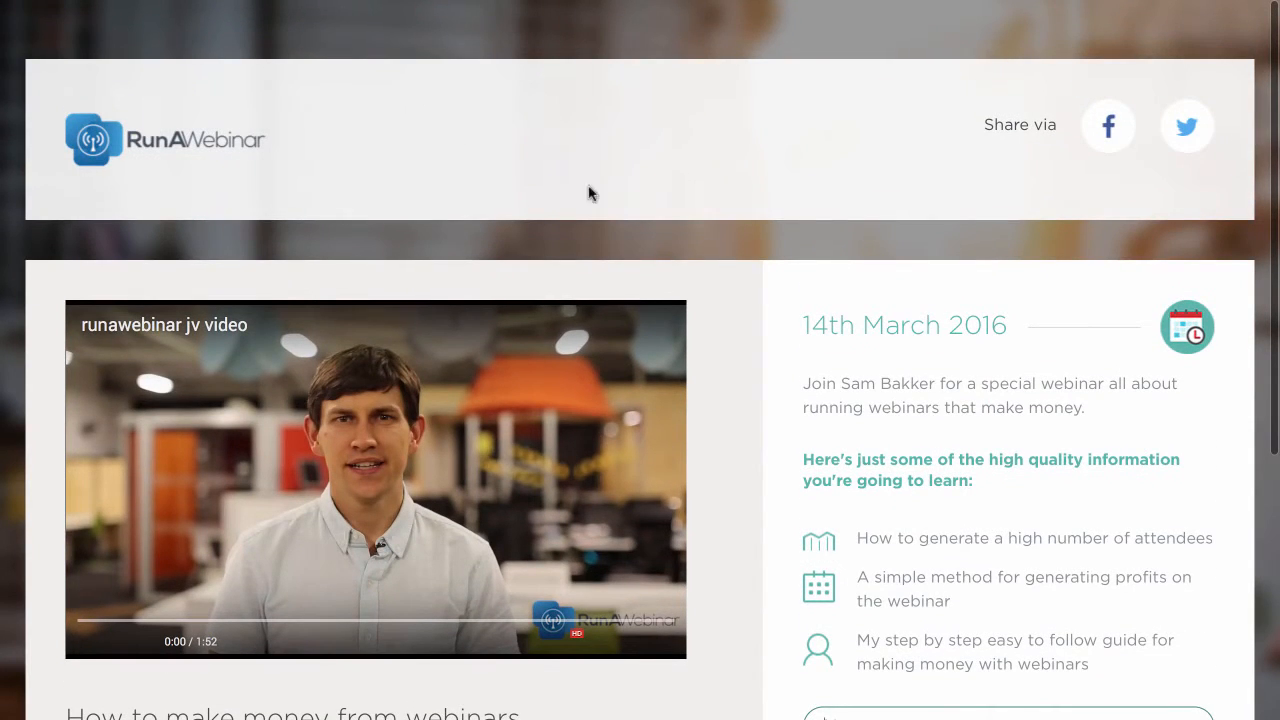
{"action": "scroll", "coordinate": [846, 451], "scroll_direction": "down", "scroll_amount": 3}
{"action": "scroll", "coordinate": [846, 448], "scroll_direction": "up", "scroll_amount": 2}
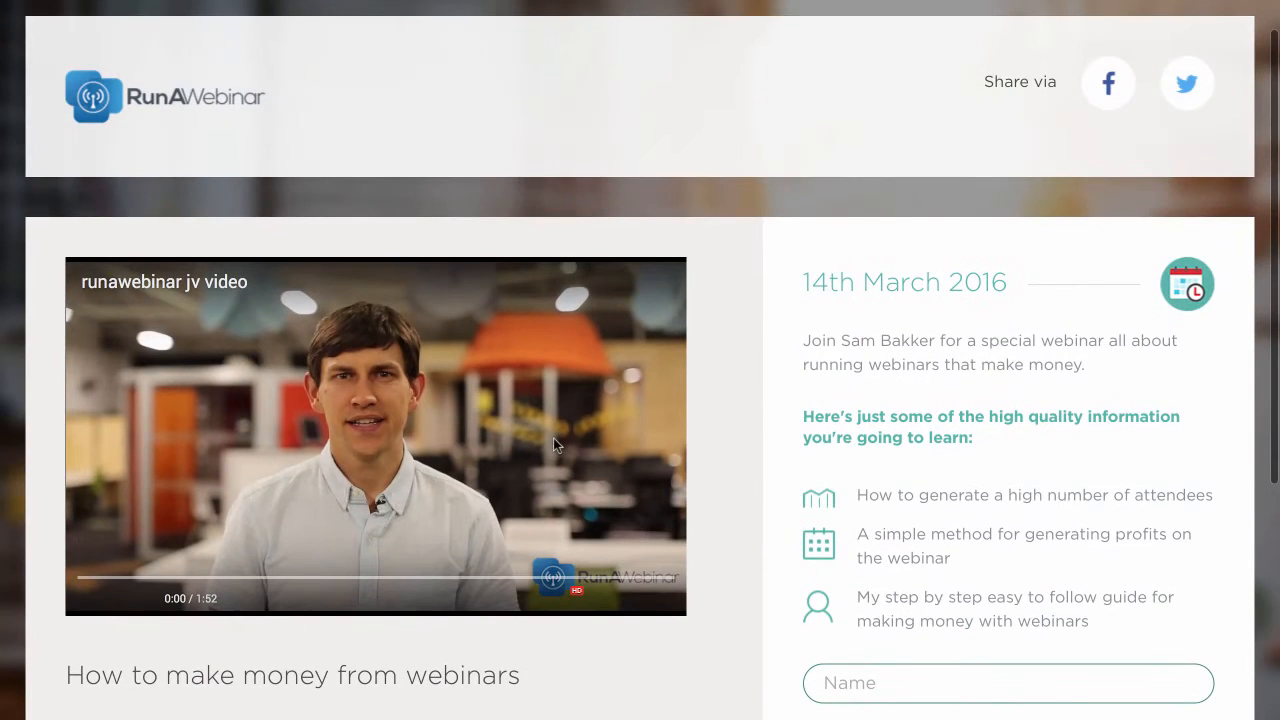
{"action": "scroll", "coordinate": [553, 438], "scroll_direction": "down", "scroll_amount": 1}
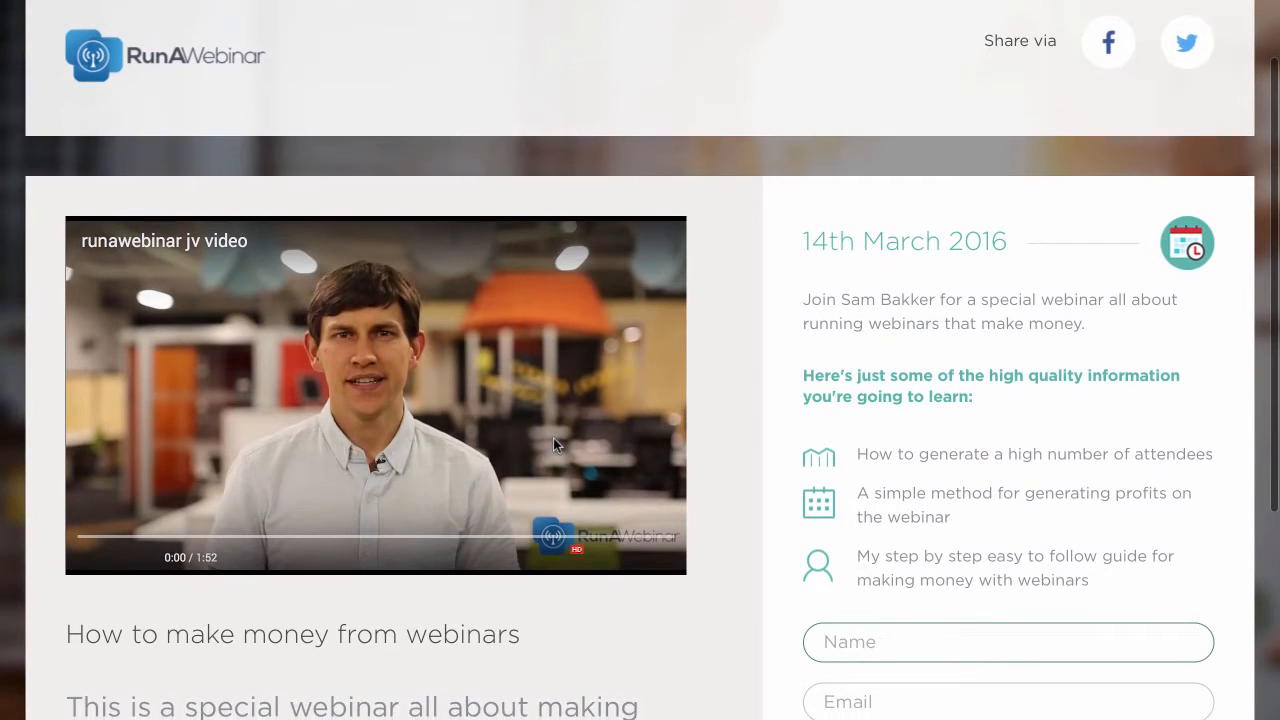
{"action": "scroll", "coordinate": [520, 410], "scroll_direction": "down", "scroll_amount": 1}
{"action": "scroll", "coordinate": [440, 350], "scroll_direction": "up", "scroll_amount": 2}
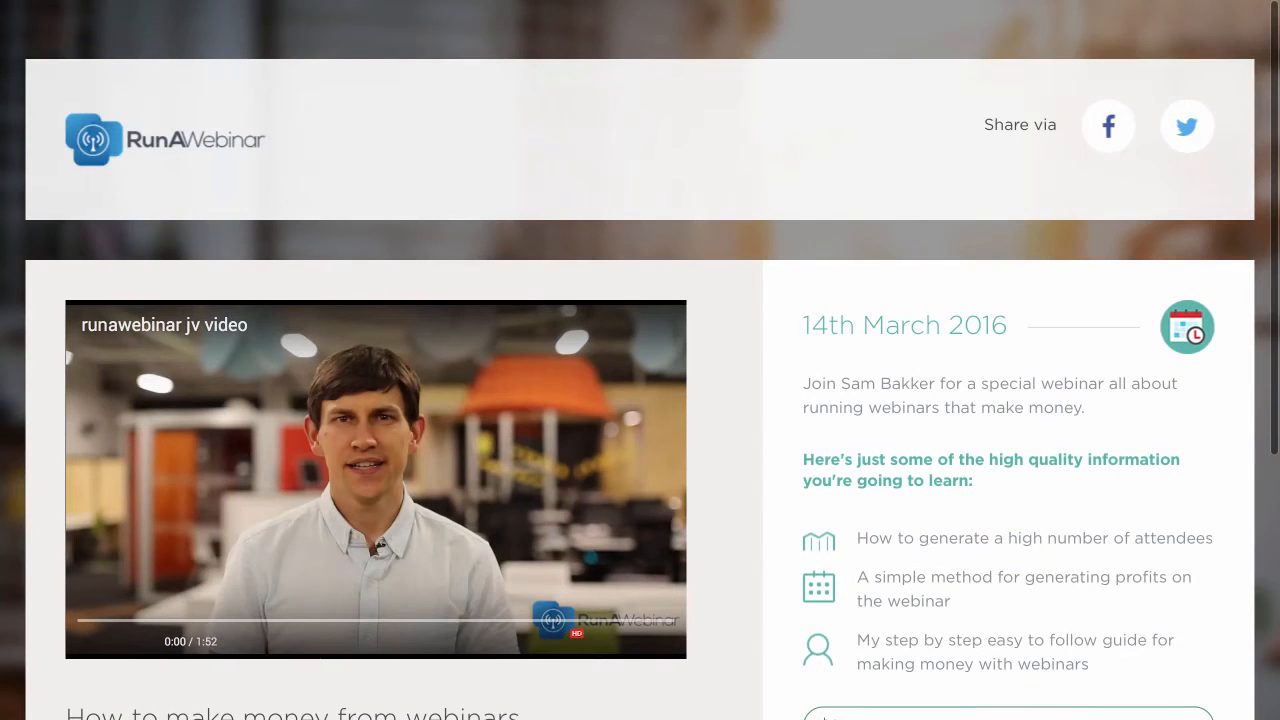
Step: Switch to the RunAWebinar account and open the dashboard to review the upcoming and ended webinars
{"action": "left_click", "coordinate": [127, 1]}
{"action": "left_click", "coordinate": [55, 50]}
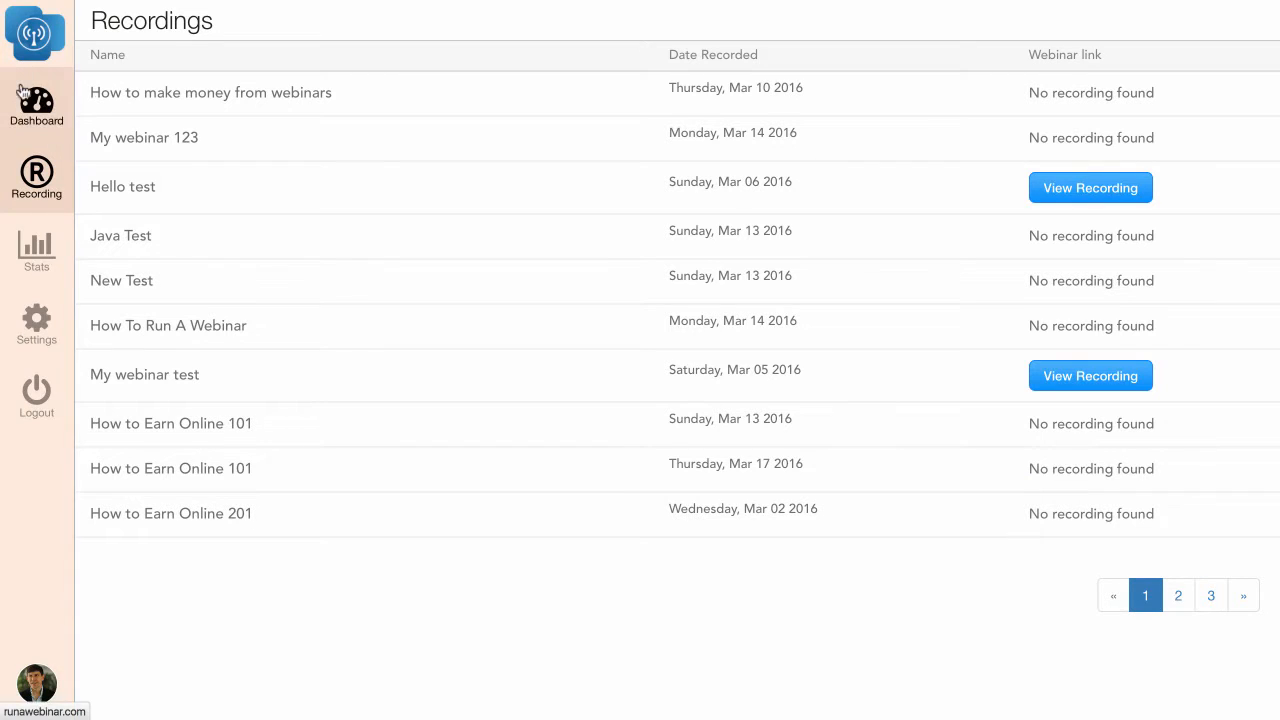
{"action": "left_click", "coordinate": [25, 97]}
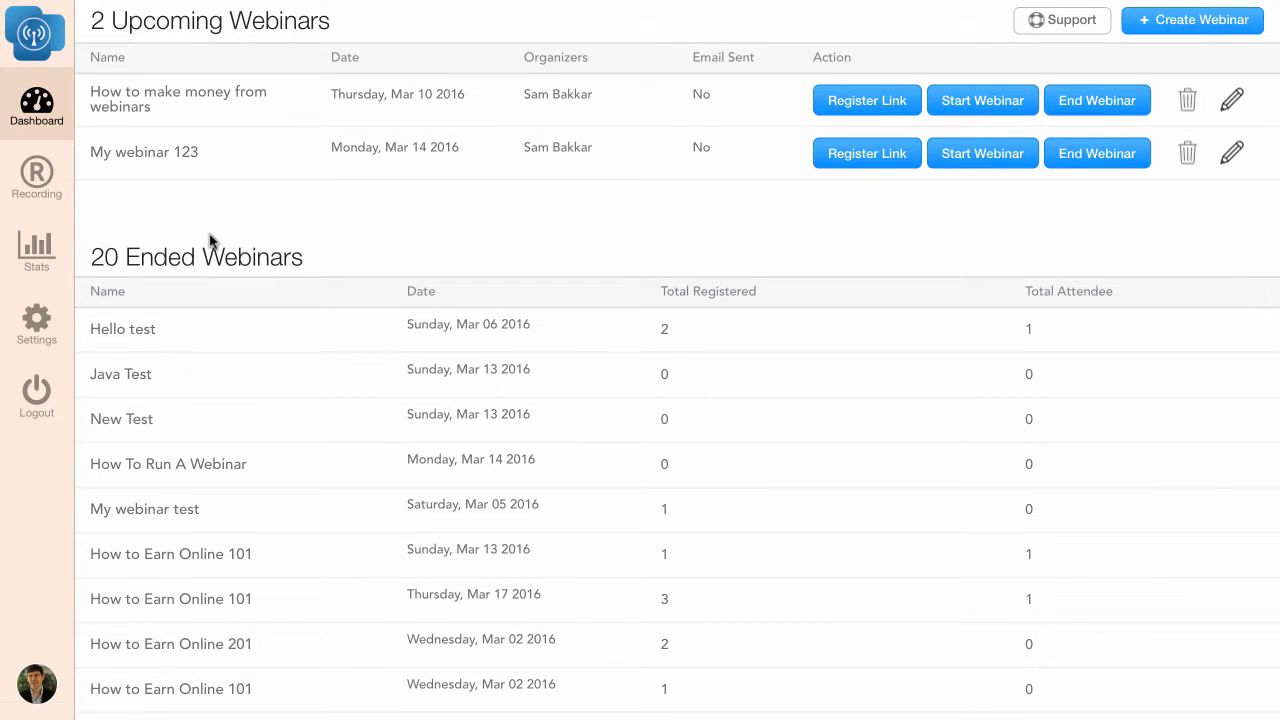
{"action": "scroll", "coordinate": [402, 186], "scroll_direction": "down", "scroll_amount": 3}
{"action": "scroll", "coordinate": [405, 186], "scroll_direction": "up", "scroll_amount": 3}
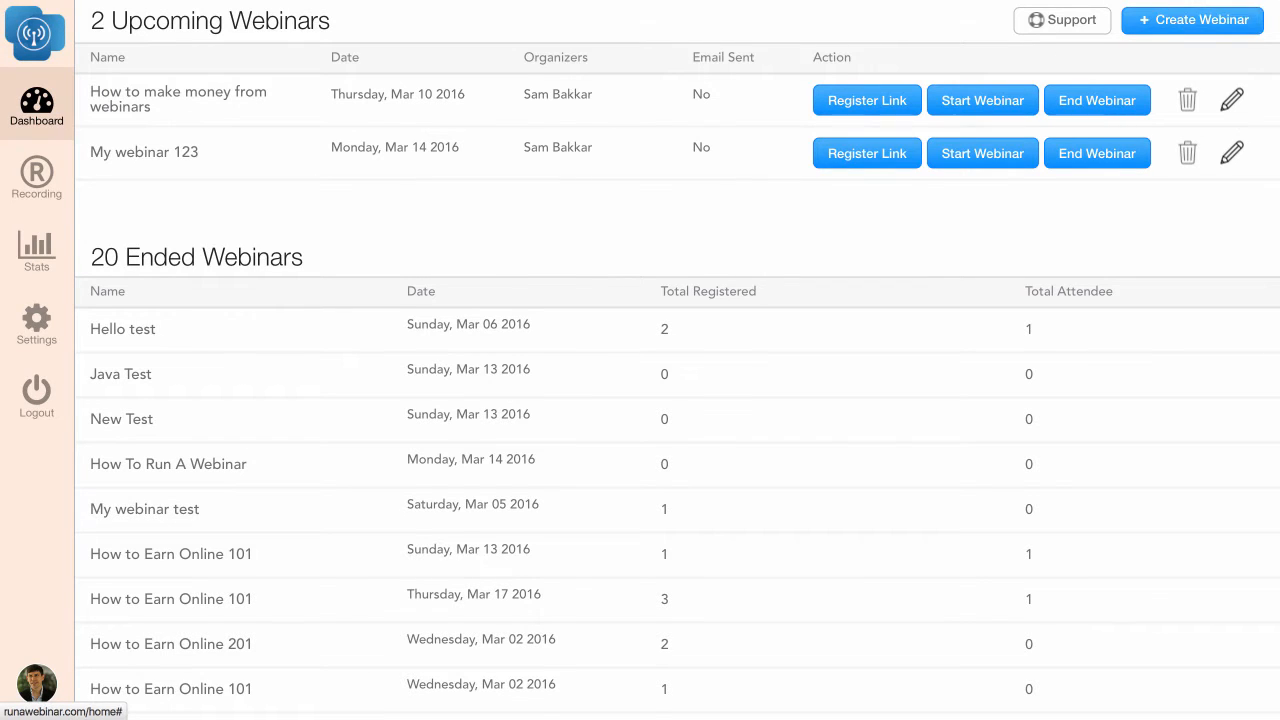
Step: Create a new webinar named "How to make money from webinars" with recording enabled, and save it
{"action": "left_click", "coordinate": [1198, 28]}
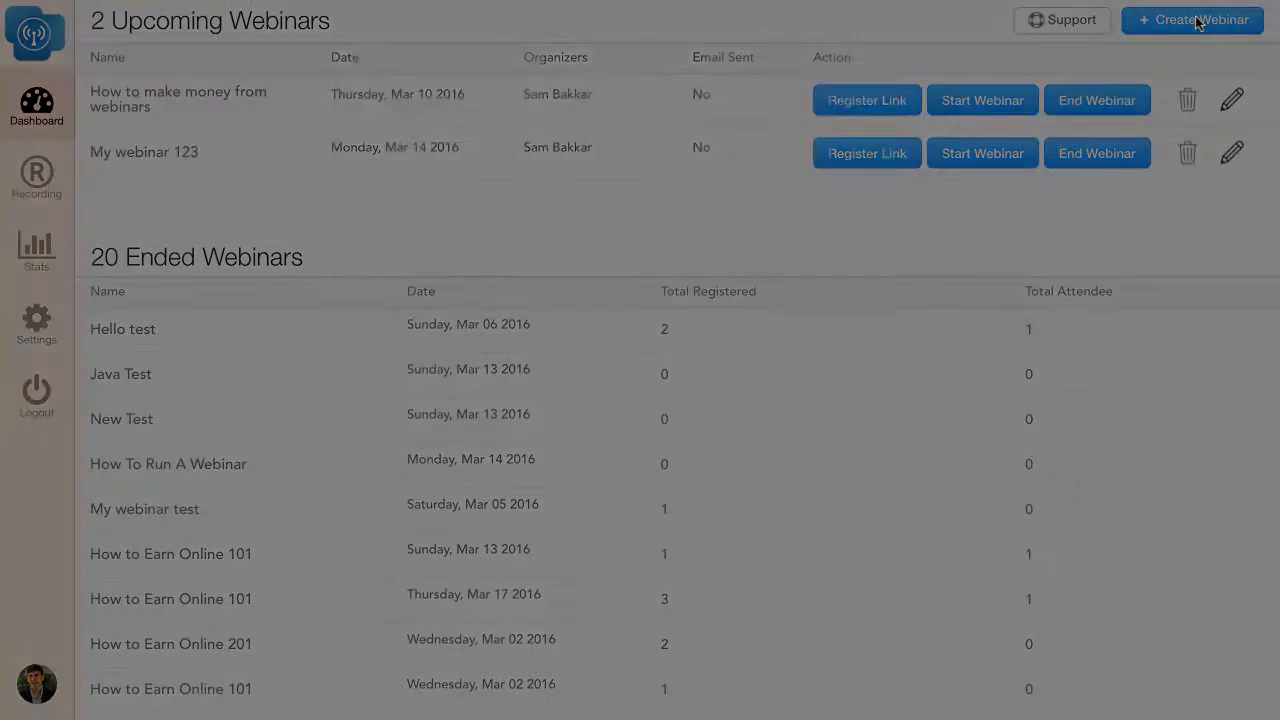
{"action": "left_click", "coordinate": [588, 139]}
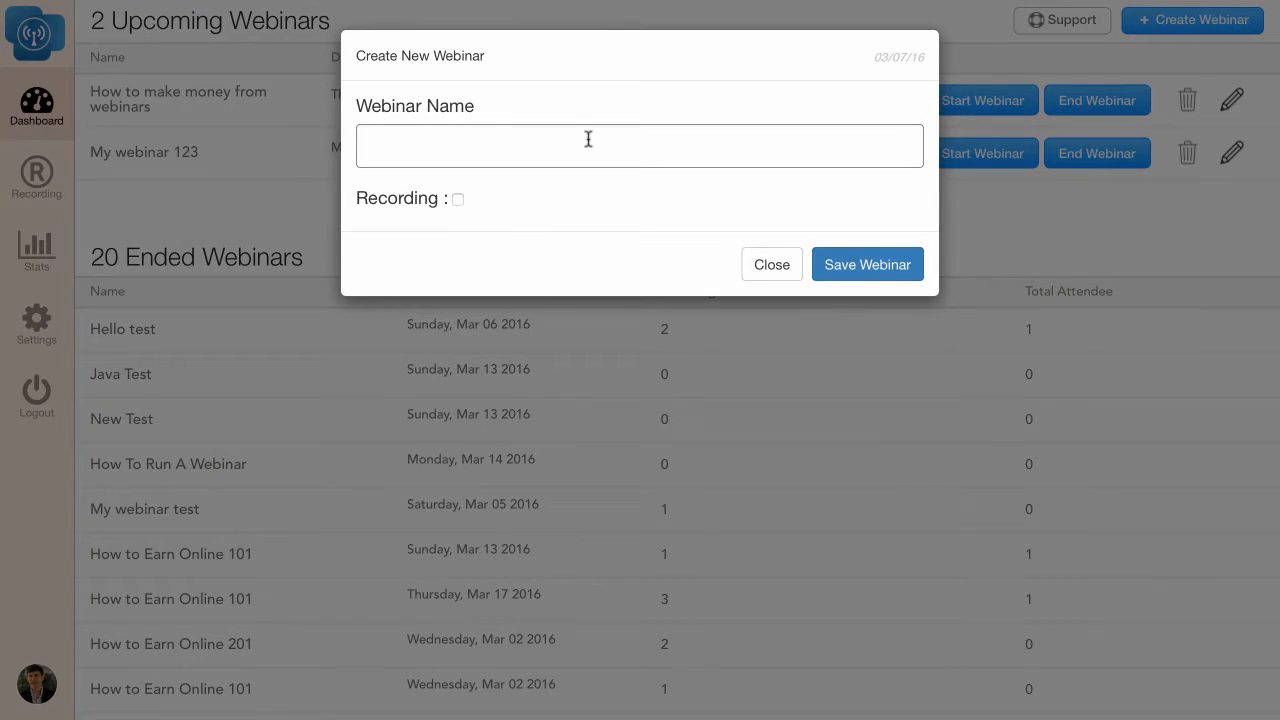
{"action": "type", "text": "How to ake"}
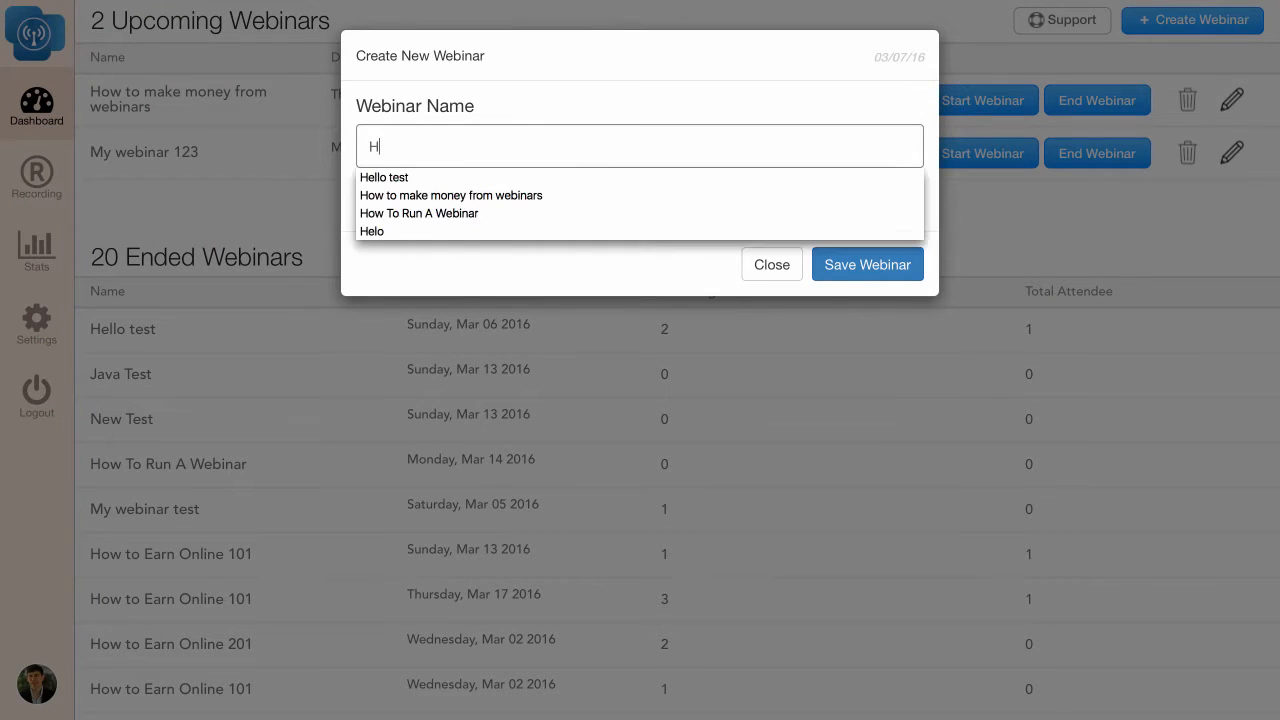
{"action": "key", "text": "BackSpace"}
{"action": "key", "text": "BackSpace"}
{"action": "key", "text": "BackSpace"}
{"action": "key", "text": "BackSpace"}
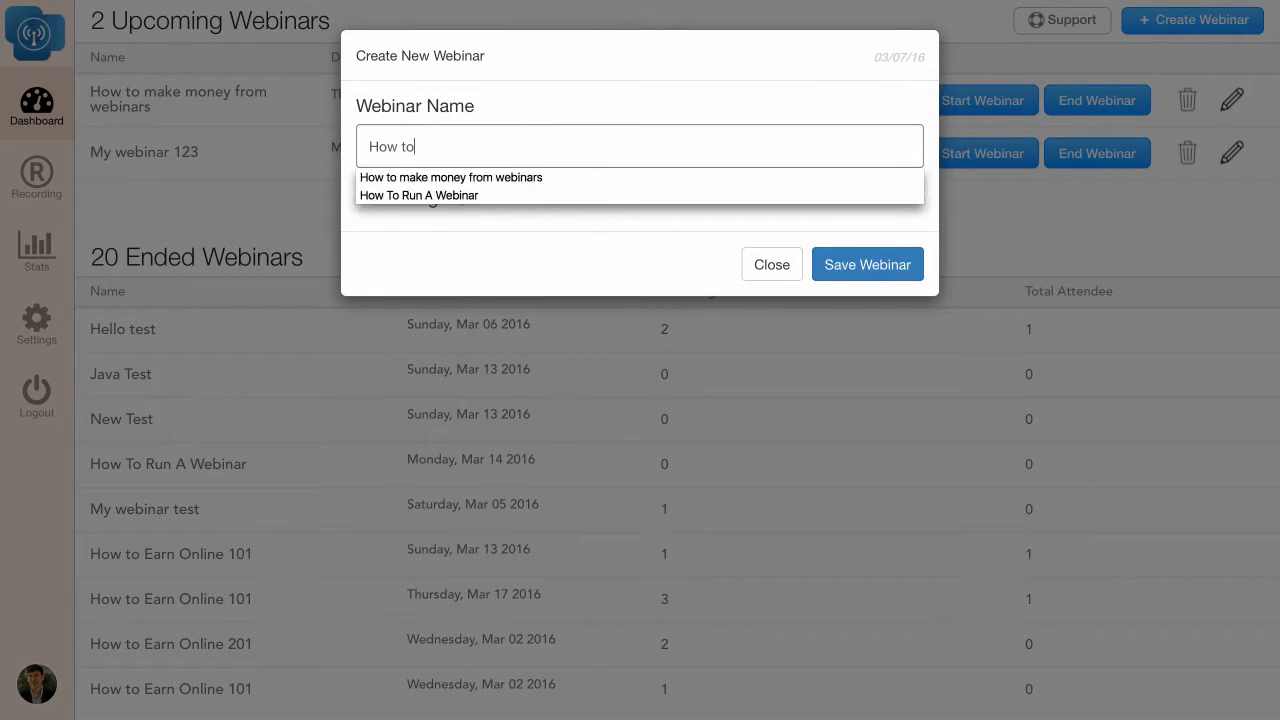
{"action": "type", "text": "make"}
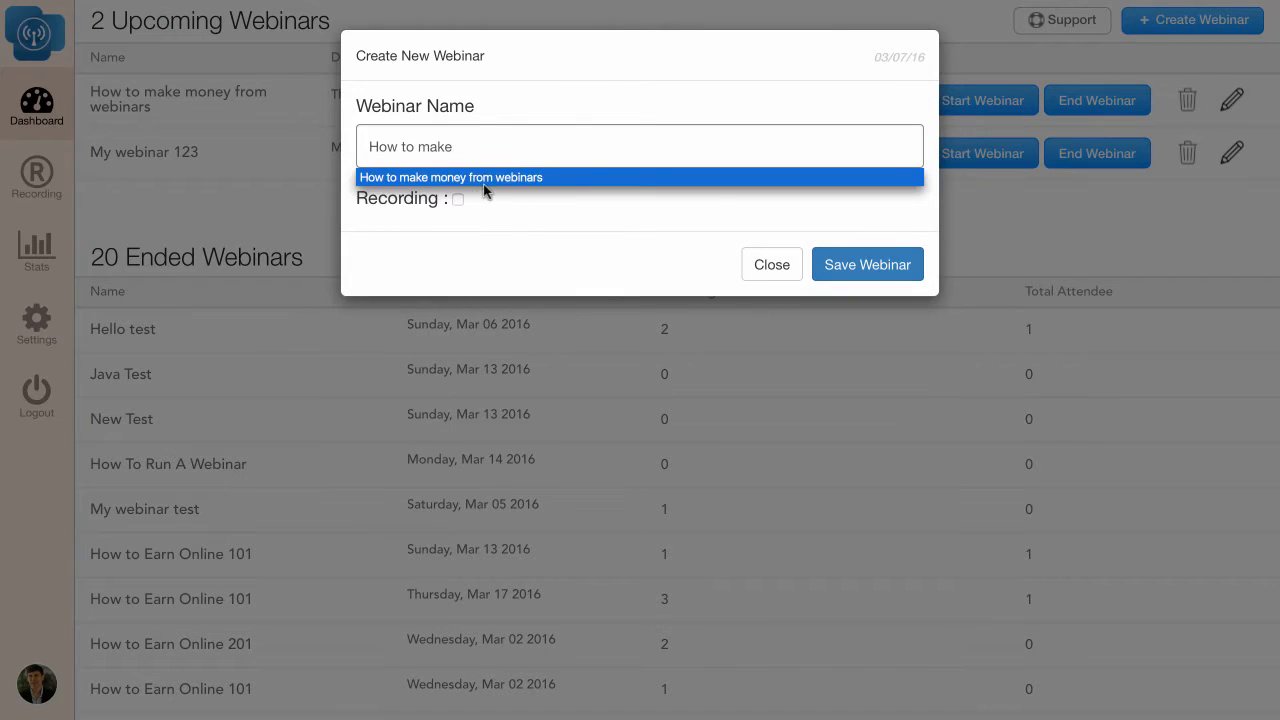
{"action": "left_click", "coordinate": [453, 180]}
{"action": "left_click", "coordinate": [457, 199]}
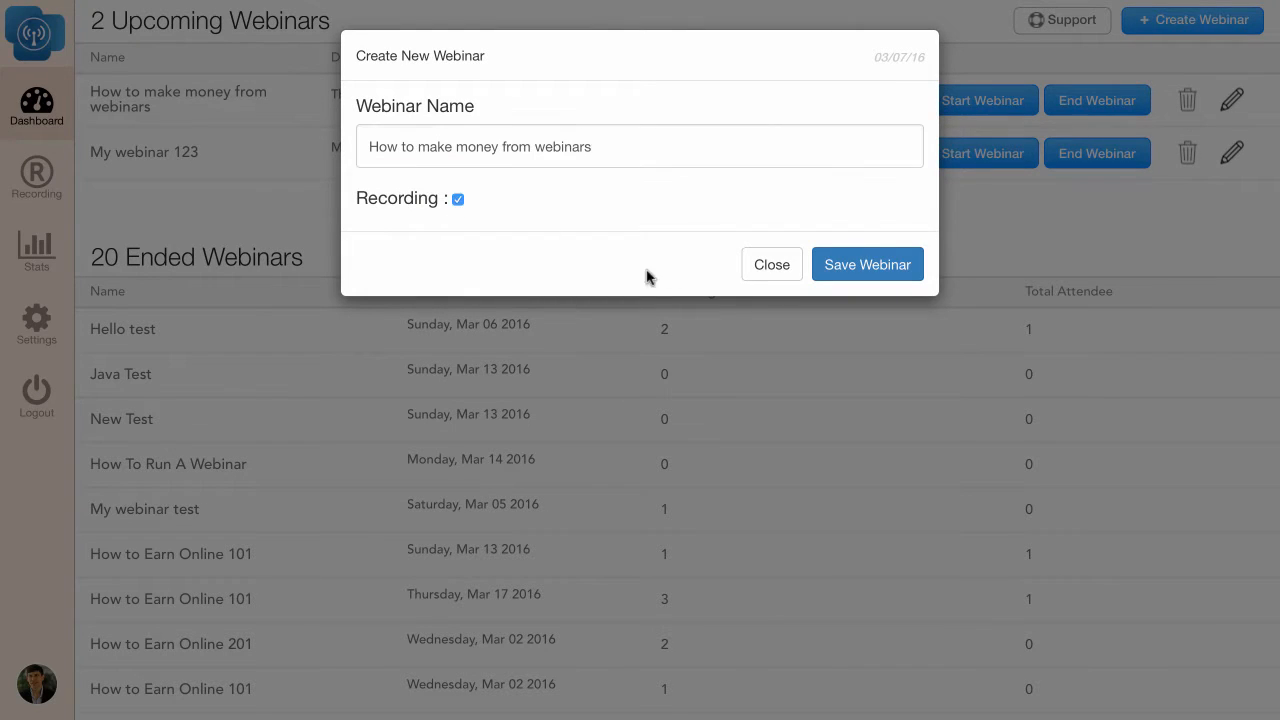
{"action": "left_click", "coordinate": [865, 270]}
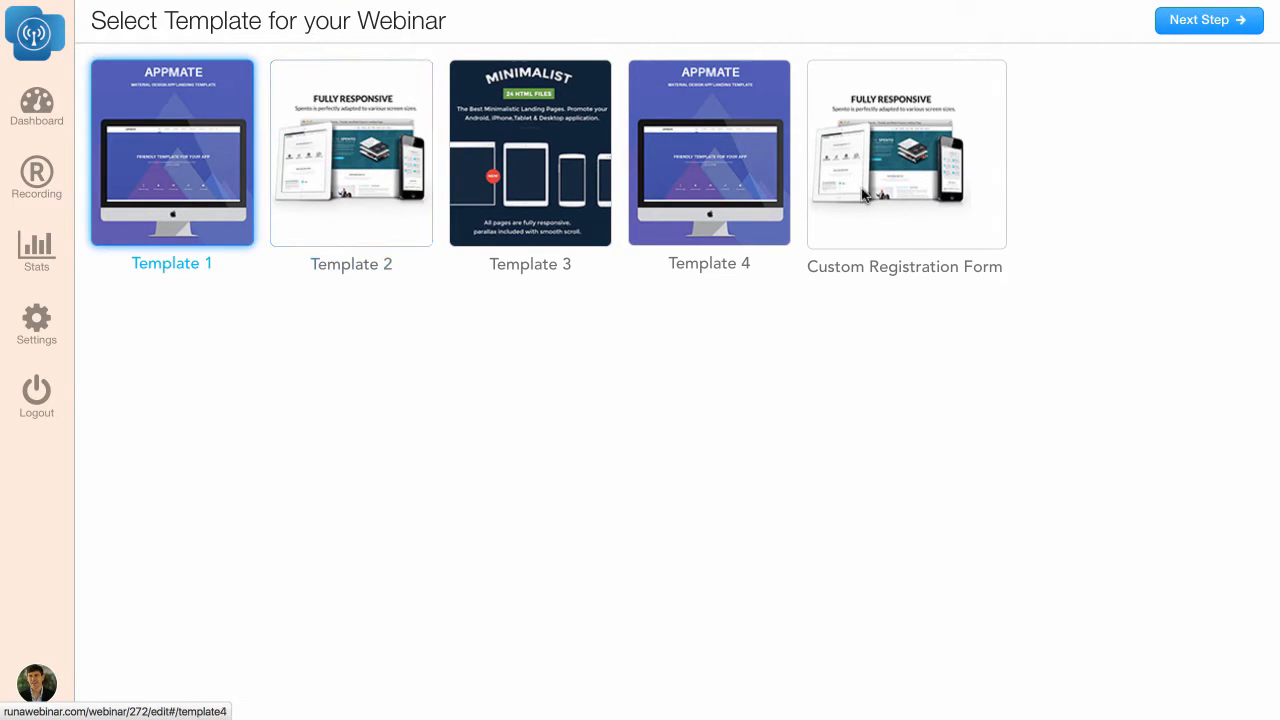
Step: Choose the Custom Registration Form and examine its opt-in form designs, embed code and webinar detail fields
{"action": "left_click", "coordinate": [878, 221]}
{"action": "scroll", "coordinate": [500, 597], "scroll_direction": "down", "scroll_amount": 5}
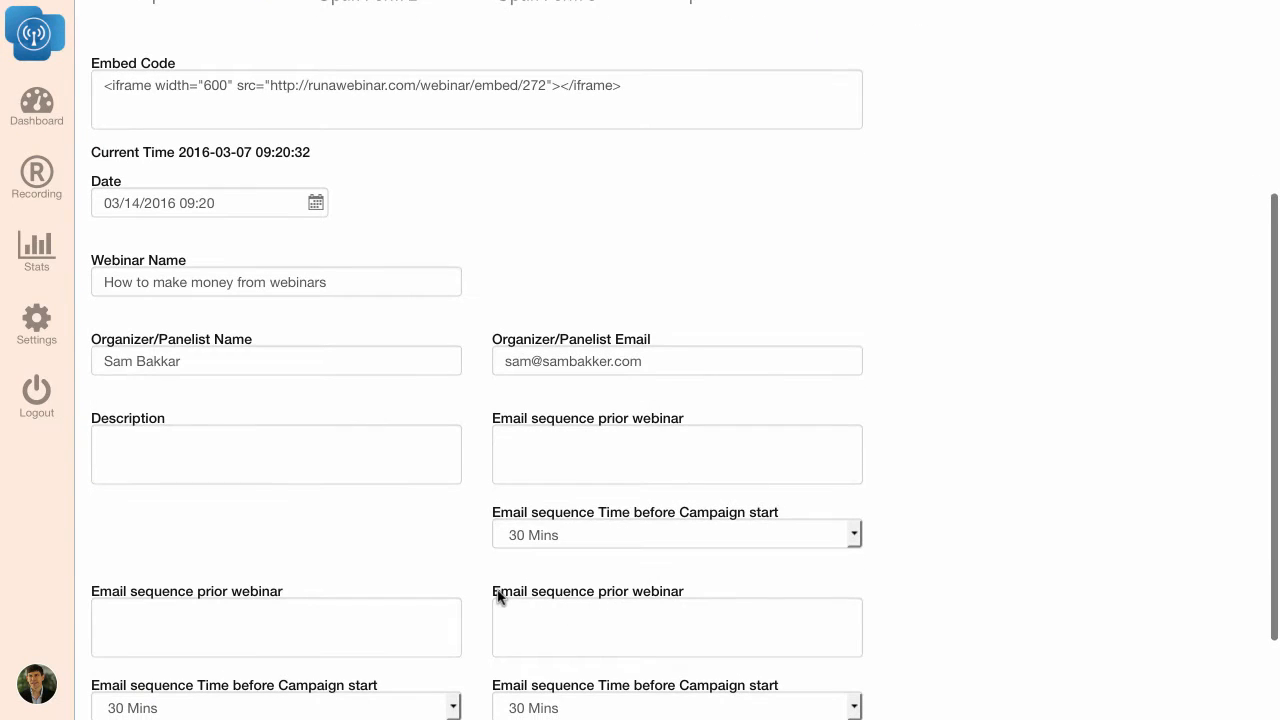
{"action": "left_click", "coordinate": [193, 85]}
{"action": "scroll", "coordinate": [193, 85], "scroll_direction": "up", "scroll_amount": 2}
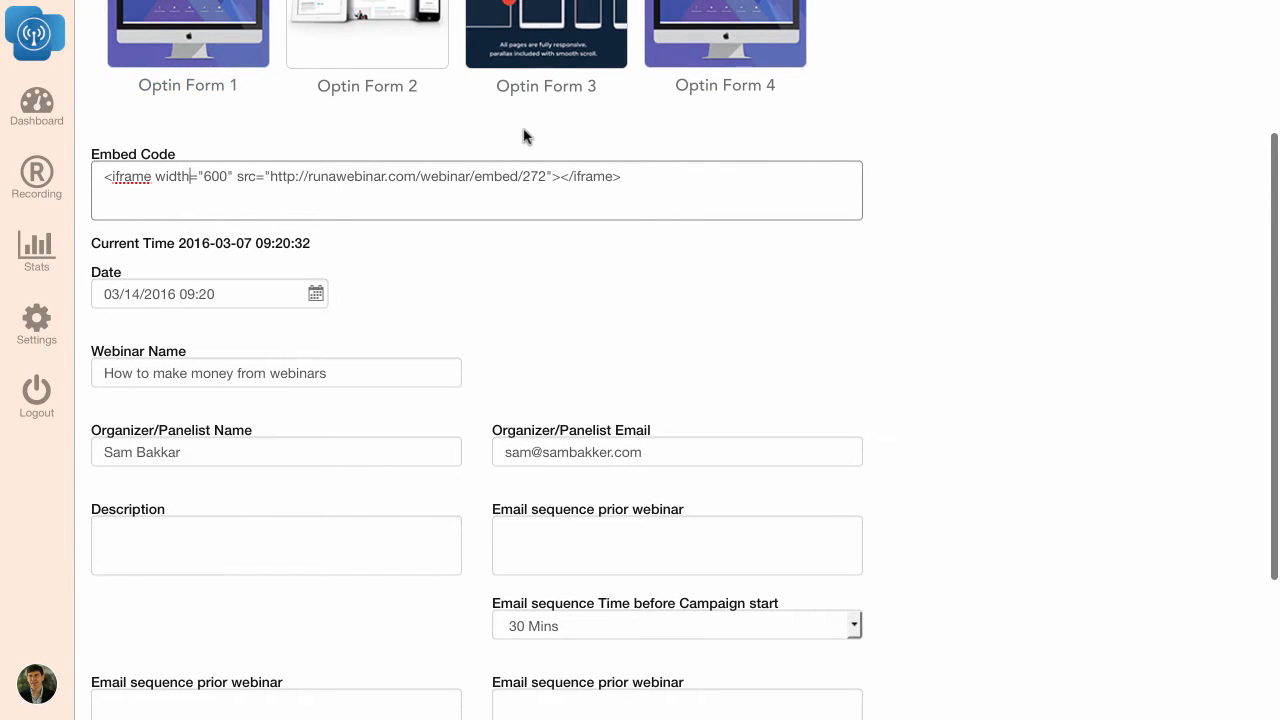
{"action": "scroll", "coordinate": [480, 237], "scroll_direction": "down", "scroll_amount": 4}
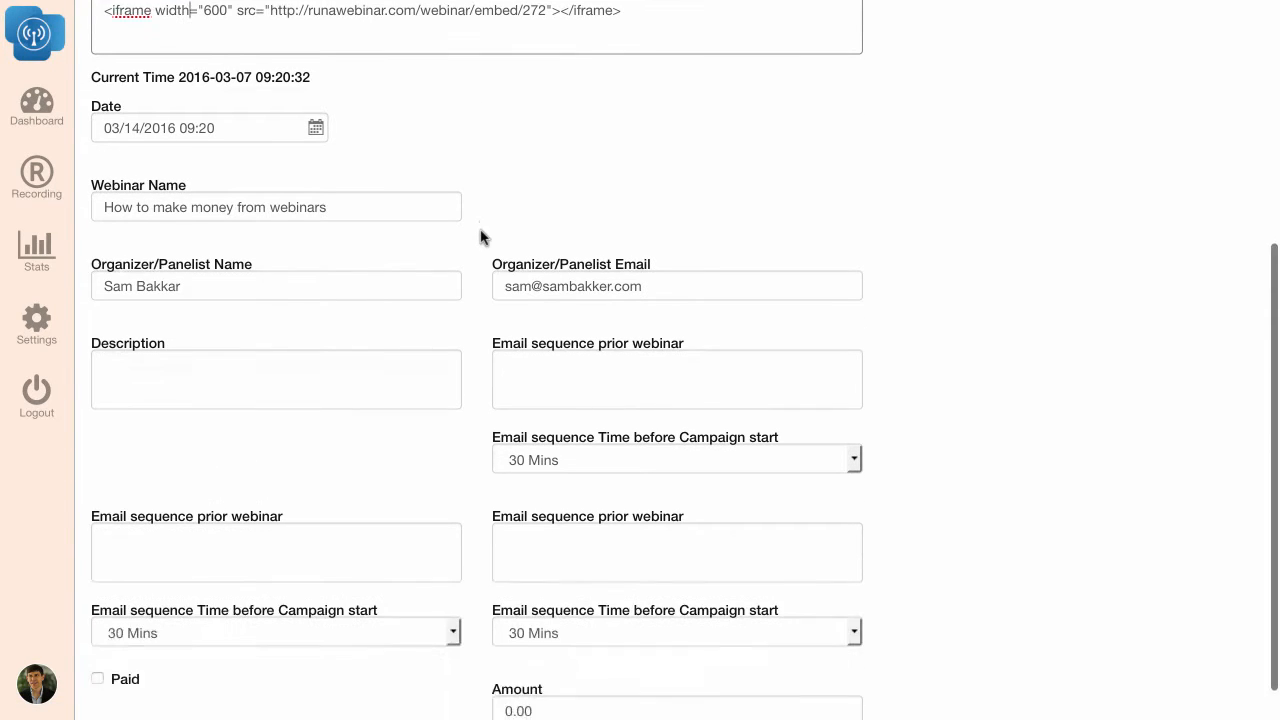
{"action": "scroll", "coordinate": [480, 237], "scroll_direction": "up", "scroll_amount": 6}
{"action": "scroll", "coordinate": [480, 231], "scroll_direction": "down", "scroll_amount": 2}
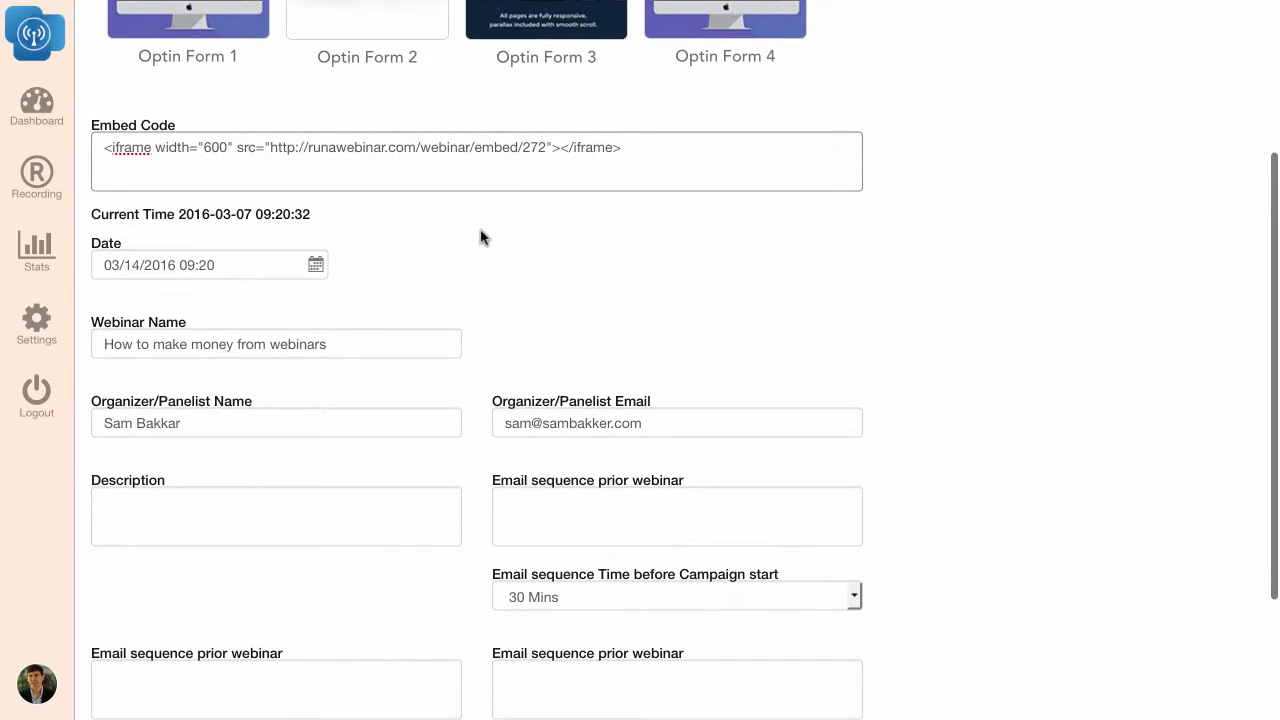
{"action": "scroll", "coordinate": [480, 237], "scroll_direction": "up", "scroll_amount": 5}
{"action": "scroll", "coordinate": [480, 237], "scroll_direction": "down", "scroll_amount": 3}
{"action": "scroll", "coordinate": [483, 238], "scroll_direction": "down", "scroll_amount": 3}
{"action": "scroll", "coordinate": [483, 238], "scroll_direction": "up", "scroll_amount": 1}
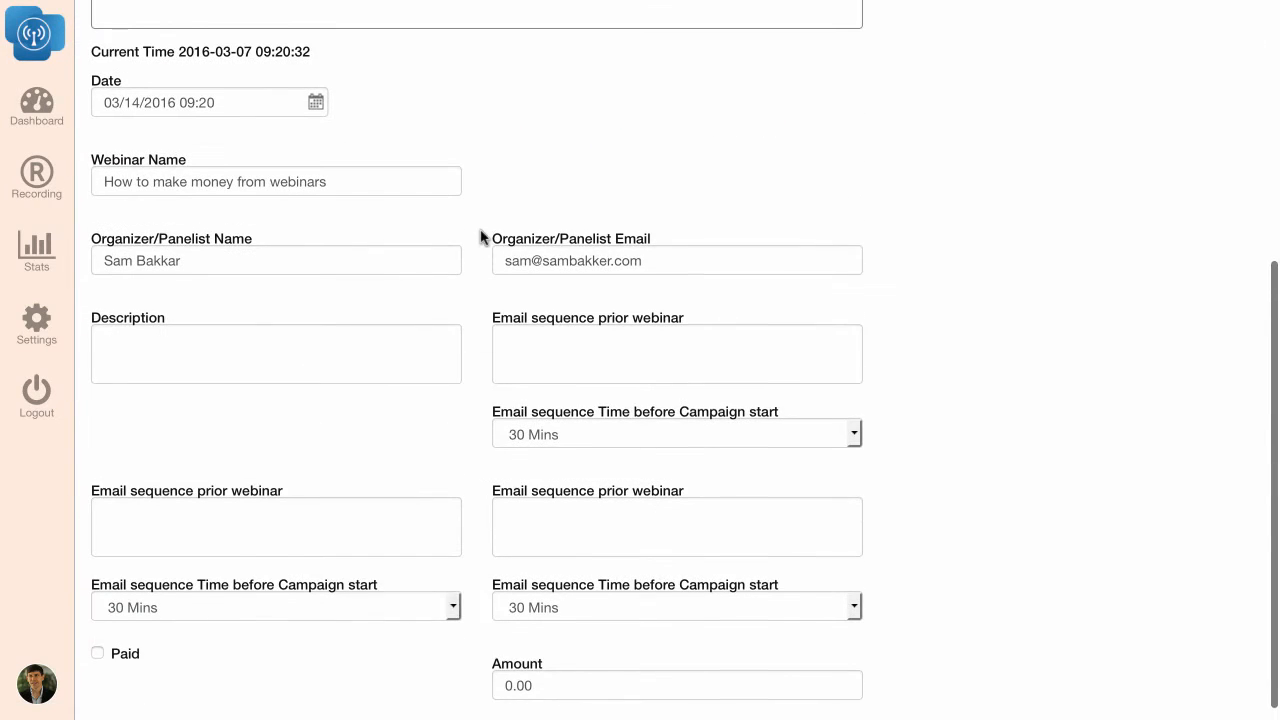
{"action": "scroll", "coordinate": [483, 238], "scroll_direction": "up", "scroll_amount": 5}
{"action": "scroll", "coordinate": [478, 318], "scroll_direction": "down", "scroll_amount": 1}
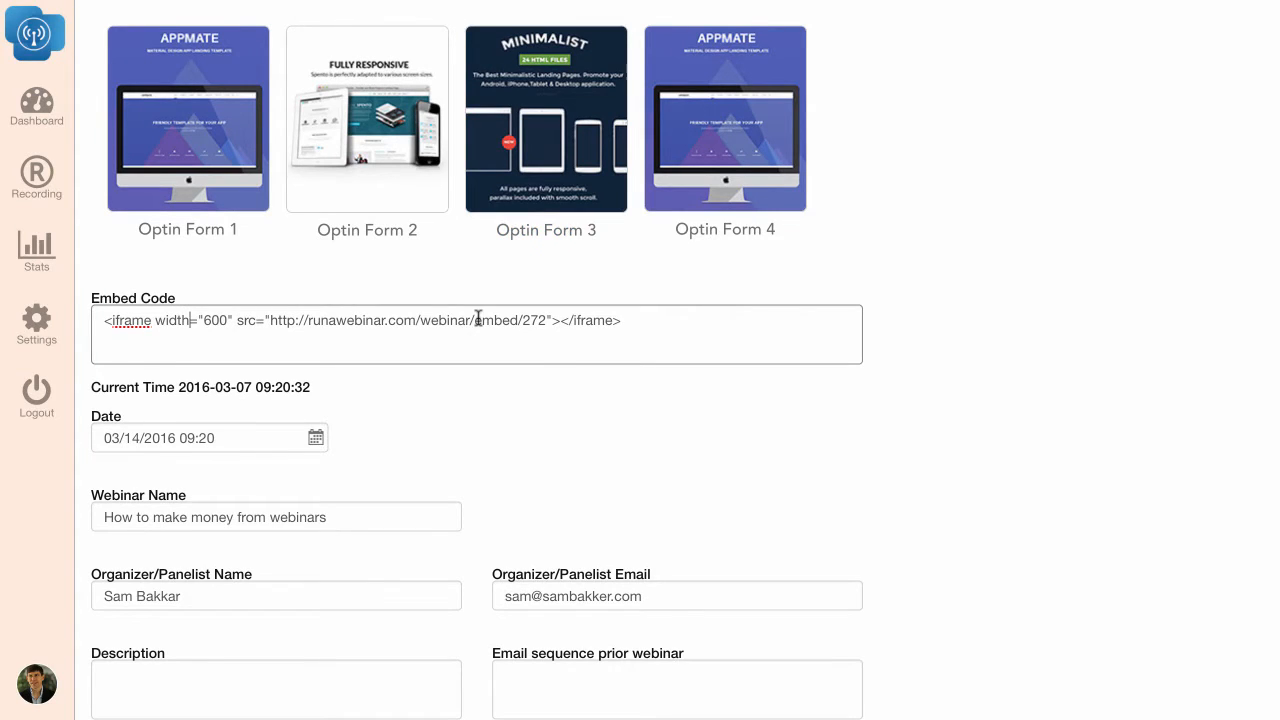
{"action": "scroll", "coordinate": [478, 320], "scroll_direction": "up", "scroll_amount": 1}
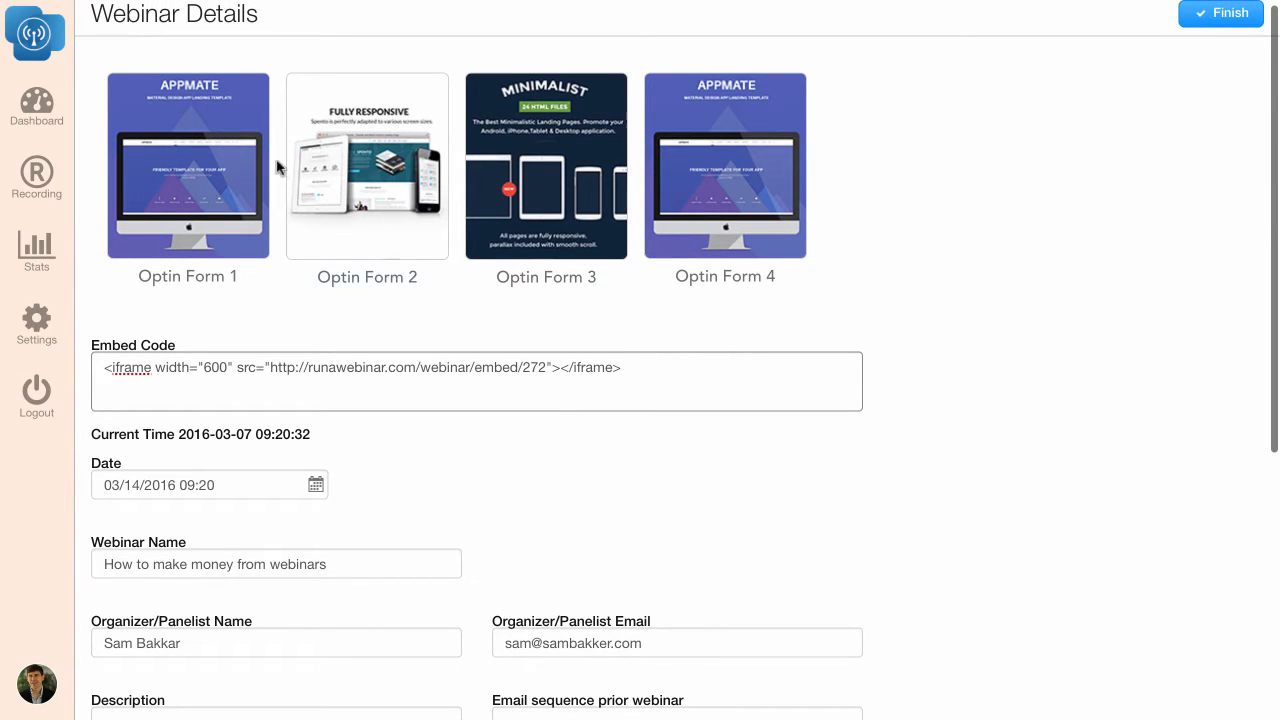
Step: Try out the Optin Form 1, Optin Form 3 and Optin Form 2 designs for the custom registration form
{"action": "left_click", "coordinate": [216, 157]}
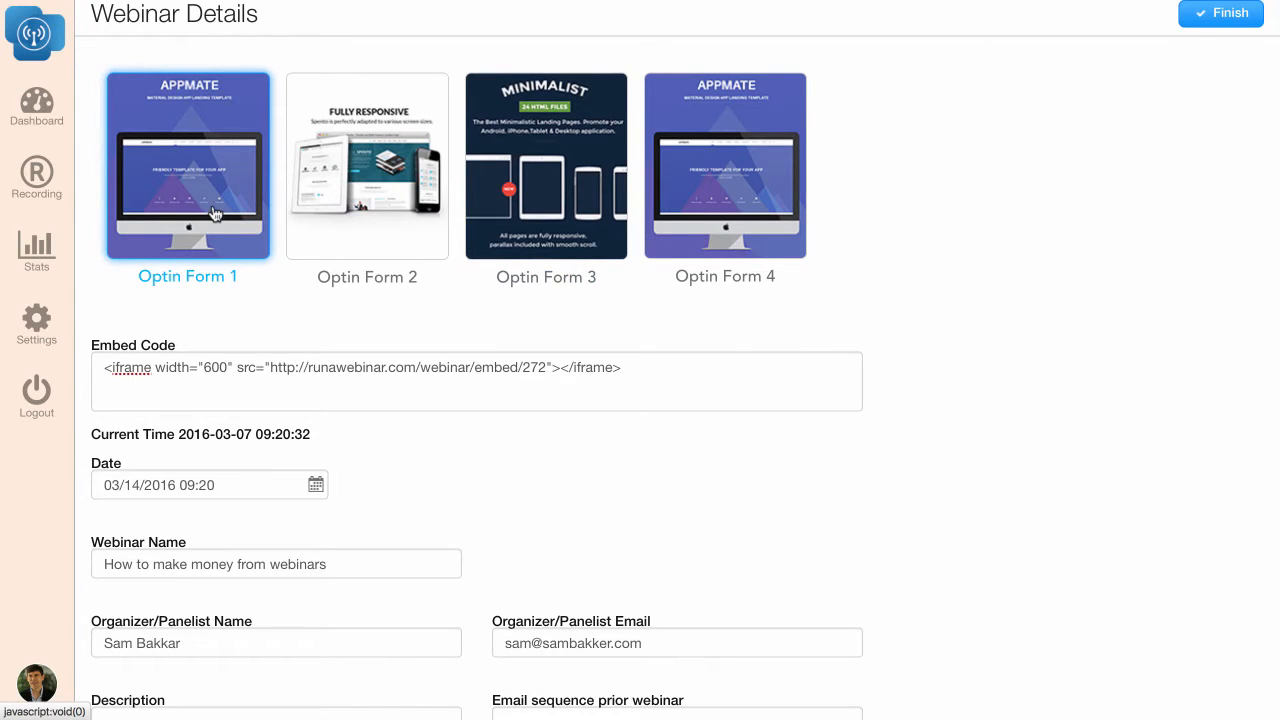
{"action": "scroll", "coordinate": [216, 214], "scroll_direction": "up", "scroll_amount": 1}
{"action": "left_click", "coordinate": [473, 171]}
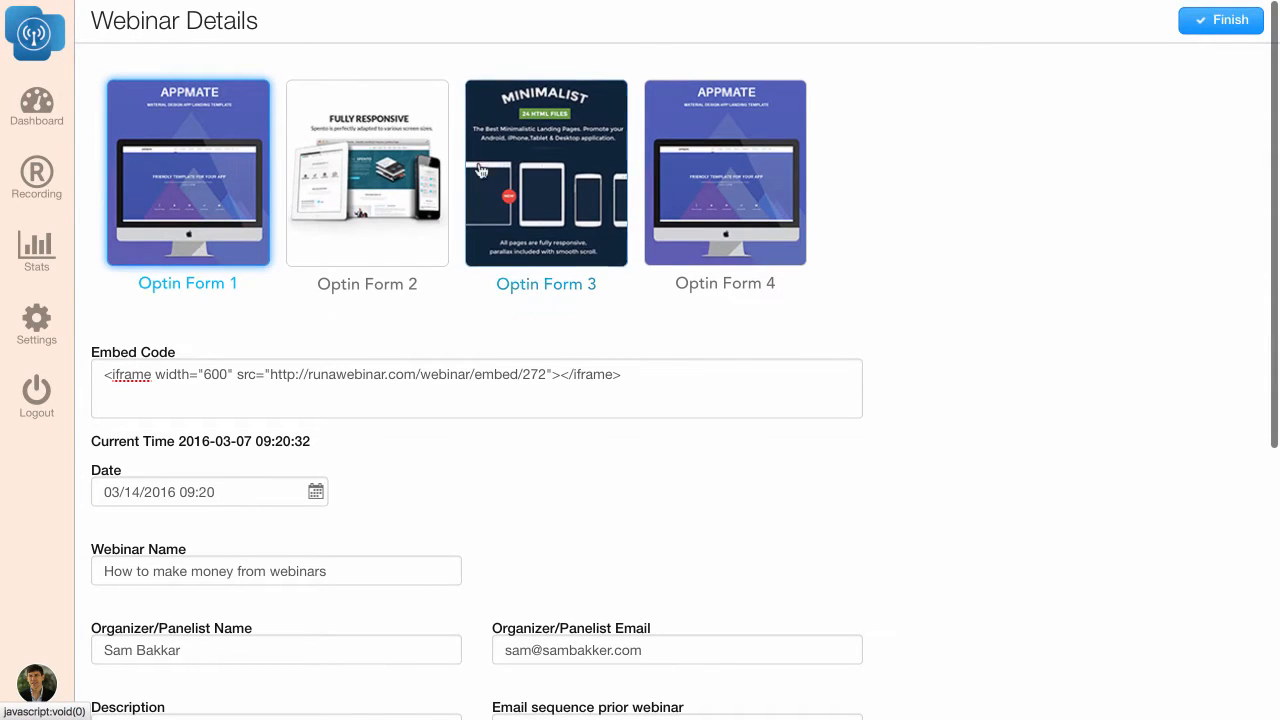
{"action": "left_click", "coordinate": [546, 171]}
{"action": "left_click", "coordinate": [367, 171]}
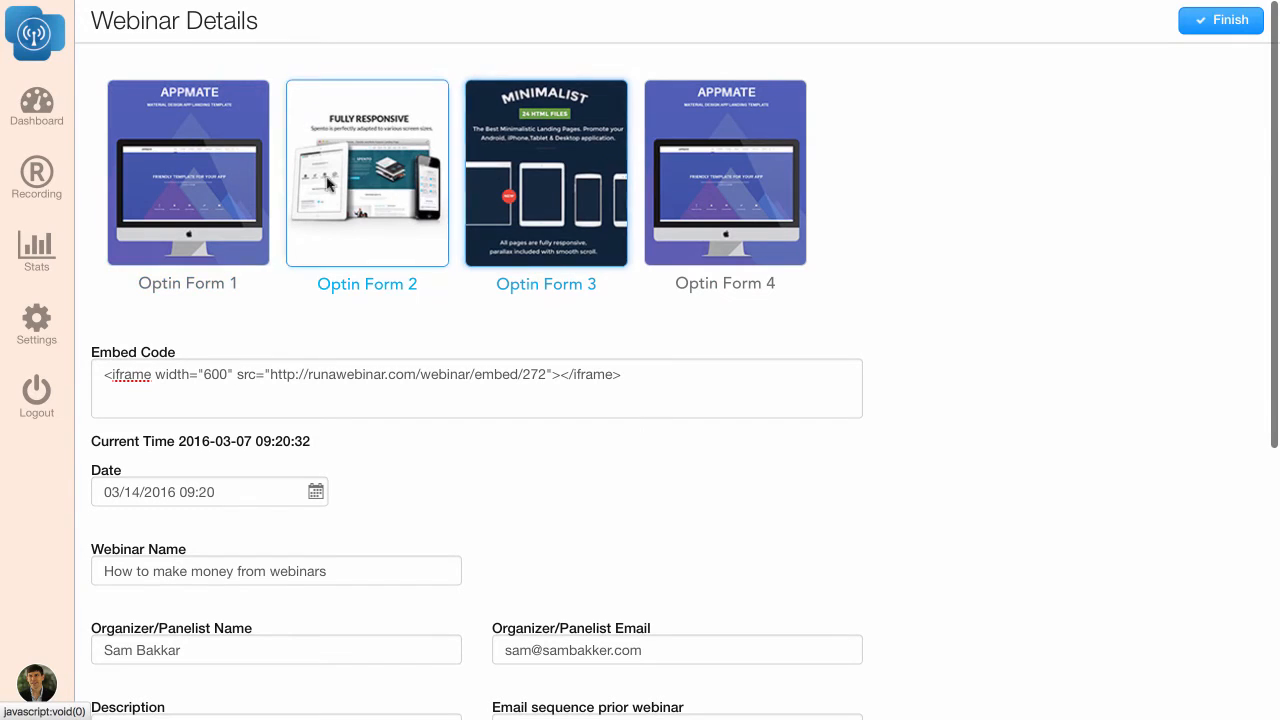
Step: From the dashboard, create "How to make money from webinars" again with recording enabled and open Template 1 for editing
{"action": "left_click", "coordinate": [36, 100]}
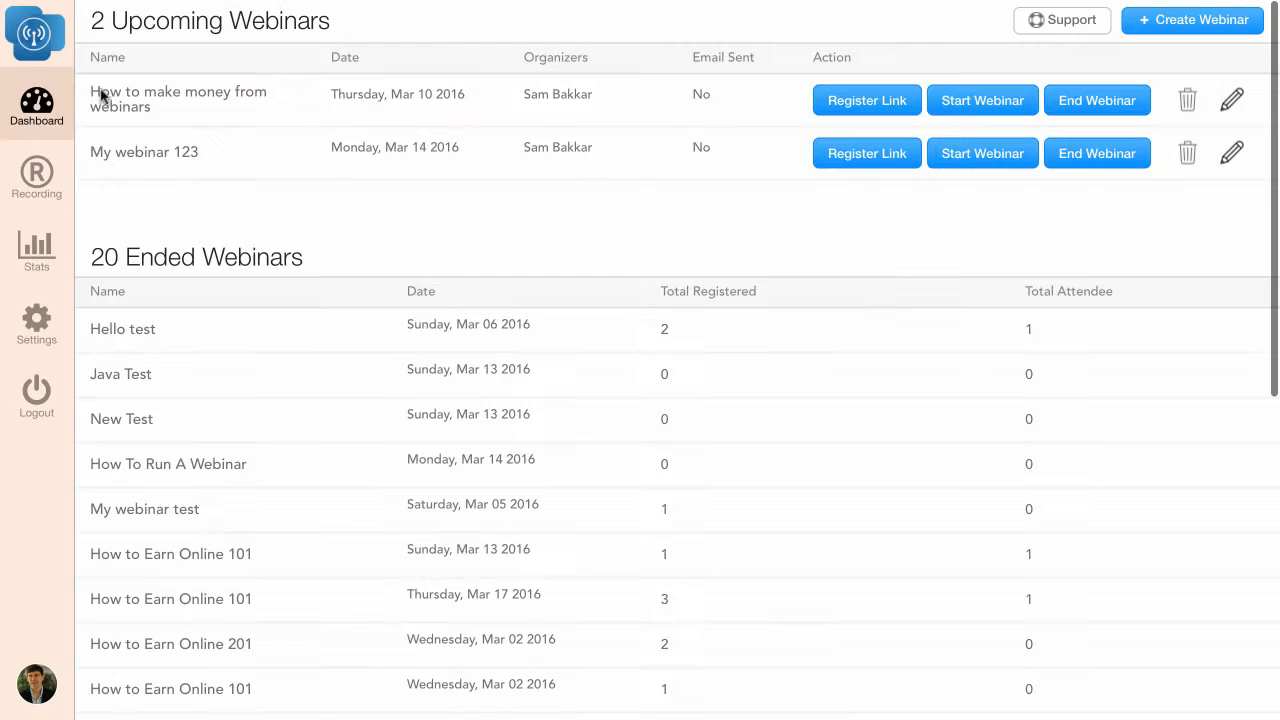
{"action": "left_click", "coordinate": [1190, 20]}
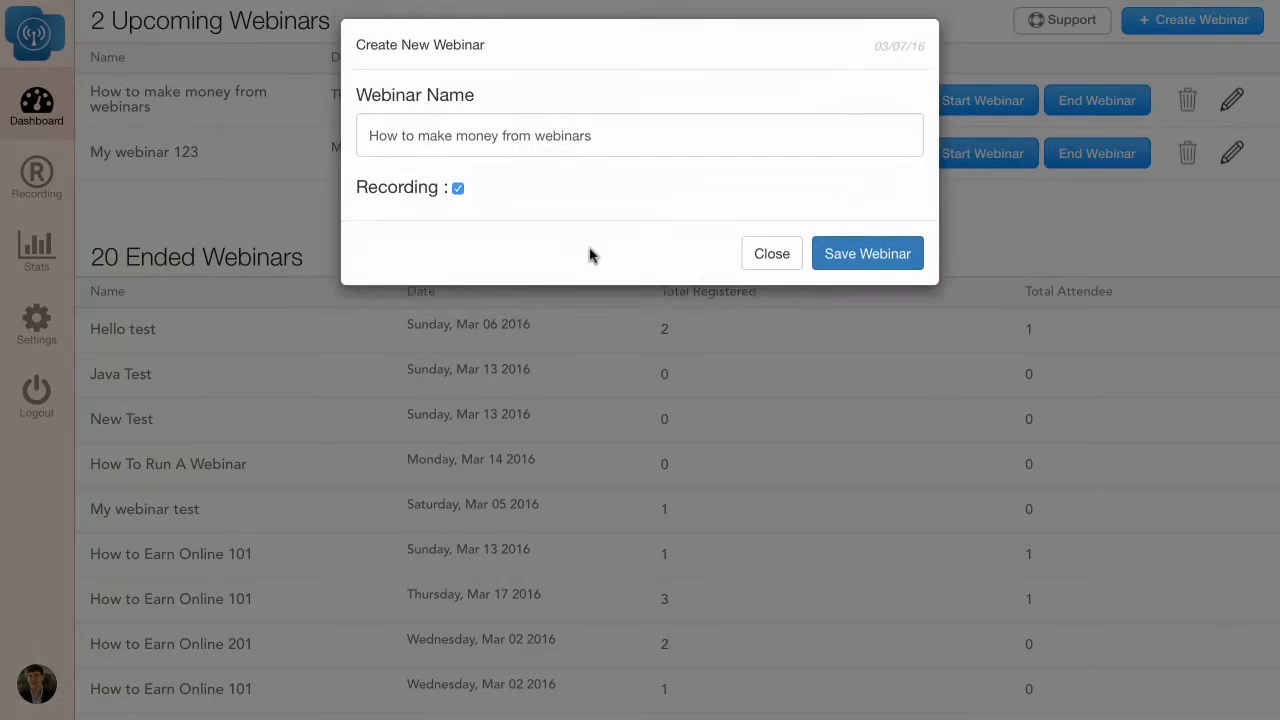
{"action": "left_click", "coordinate": [838, 268]}
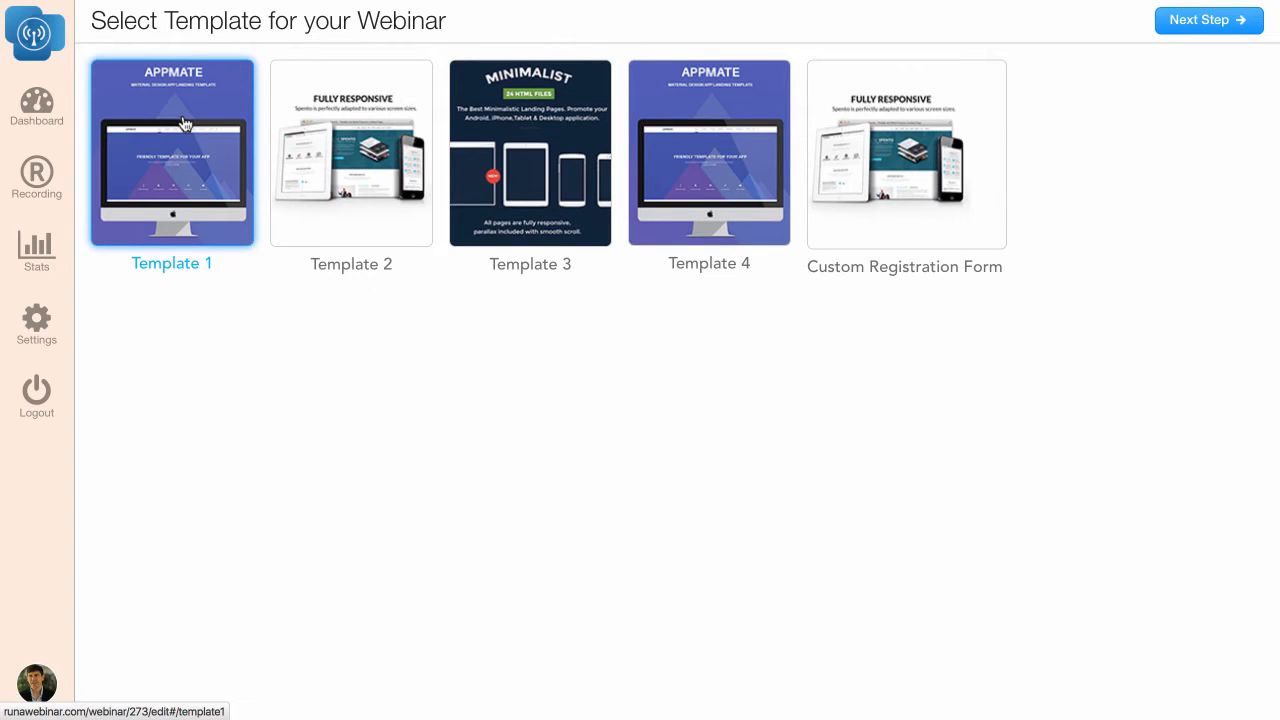
{"action": "left_click", "coordinate": [1166, 20]}
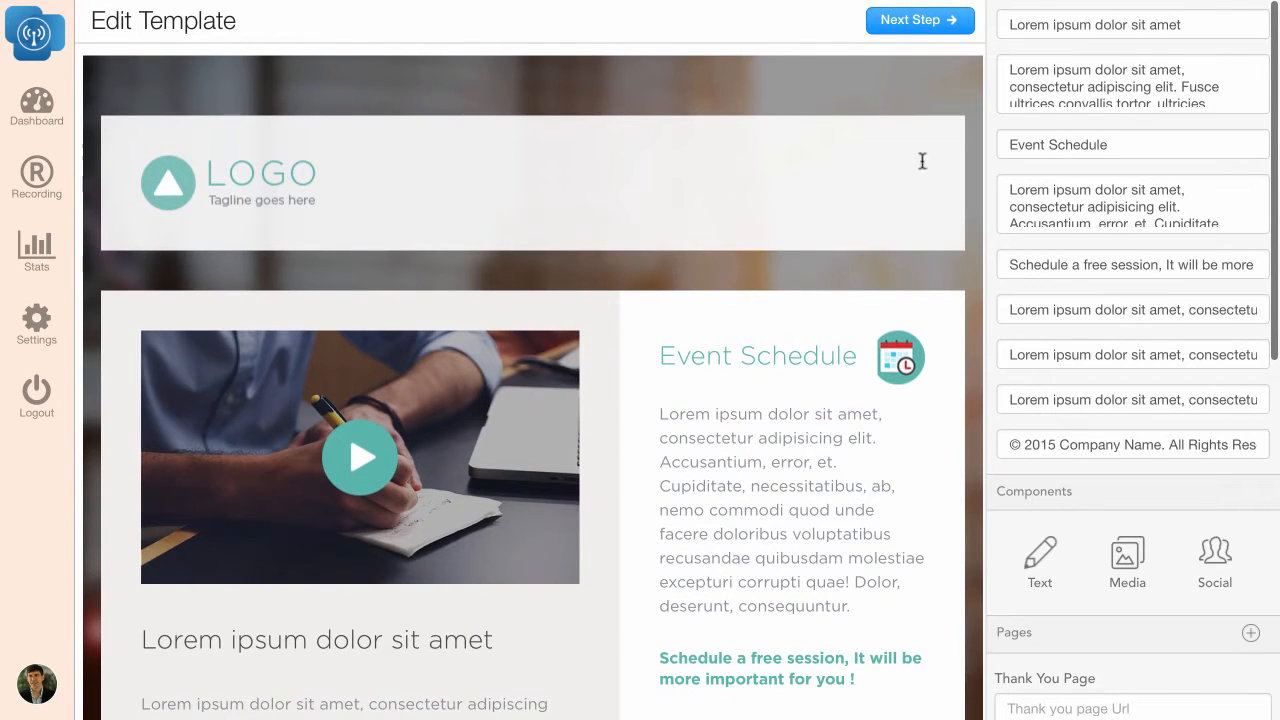
{"action": "scroll", "coordinate": [1057, 128], "scroll_direction": "down", "scroll_amount": 5}
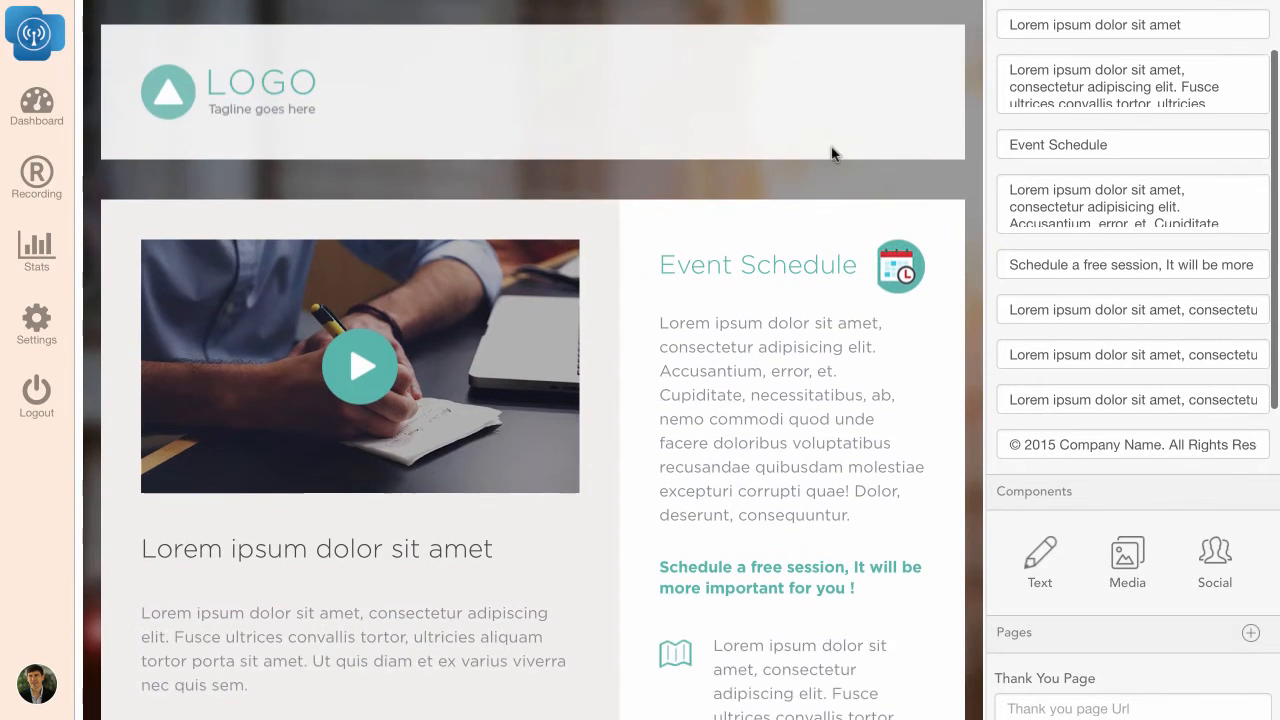
{"action": "scroll", "coordinate": [832, 148], "scroll_direction": "up", "scroll_amount": 5}
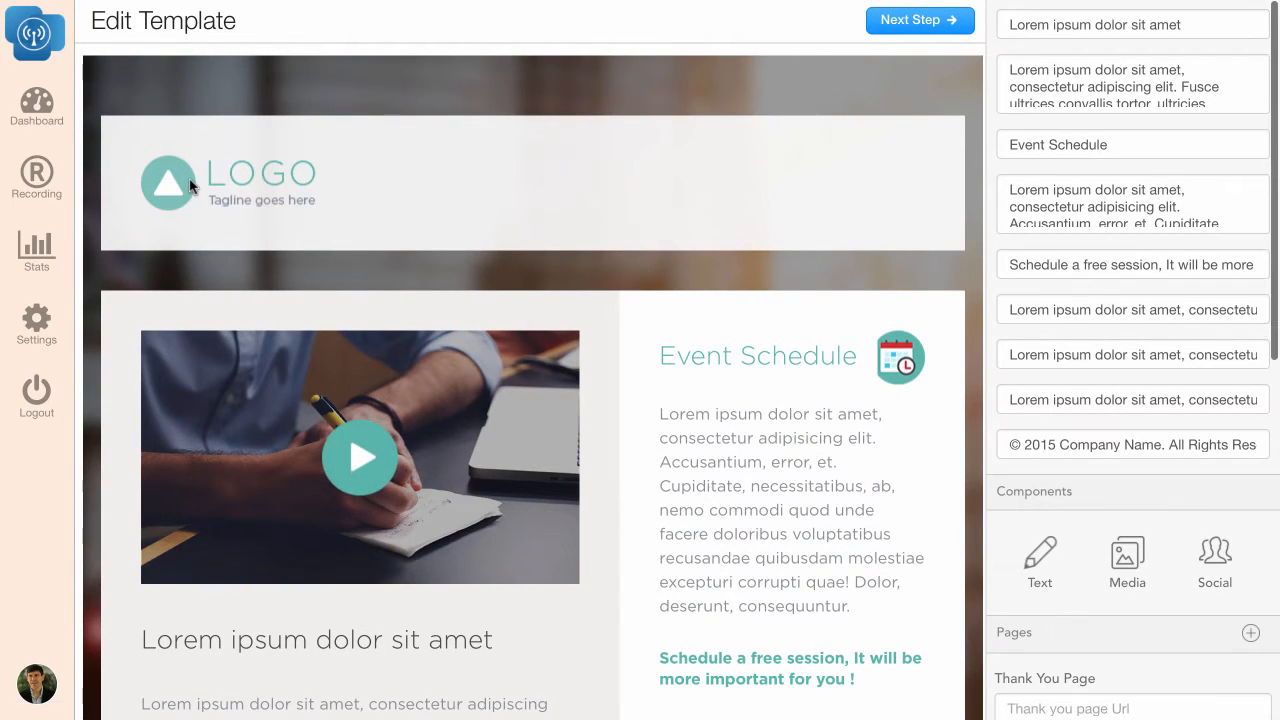
Step: Replace the placeholder headline below the video with "Make Money With Webinars"
{"action": "scroll", "coordinate": [722, 110], "scroll_direction": "down", "scroll_amount": 2}
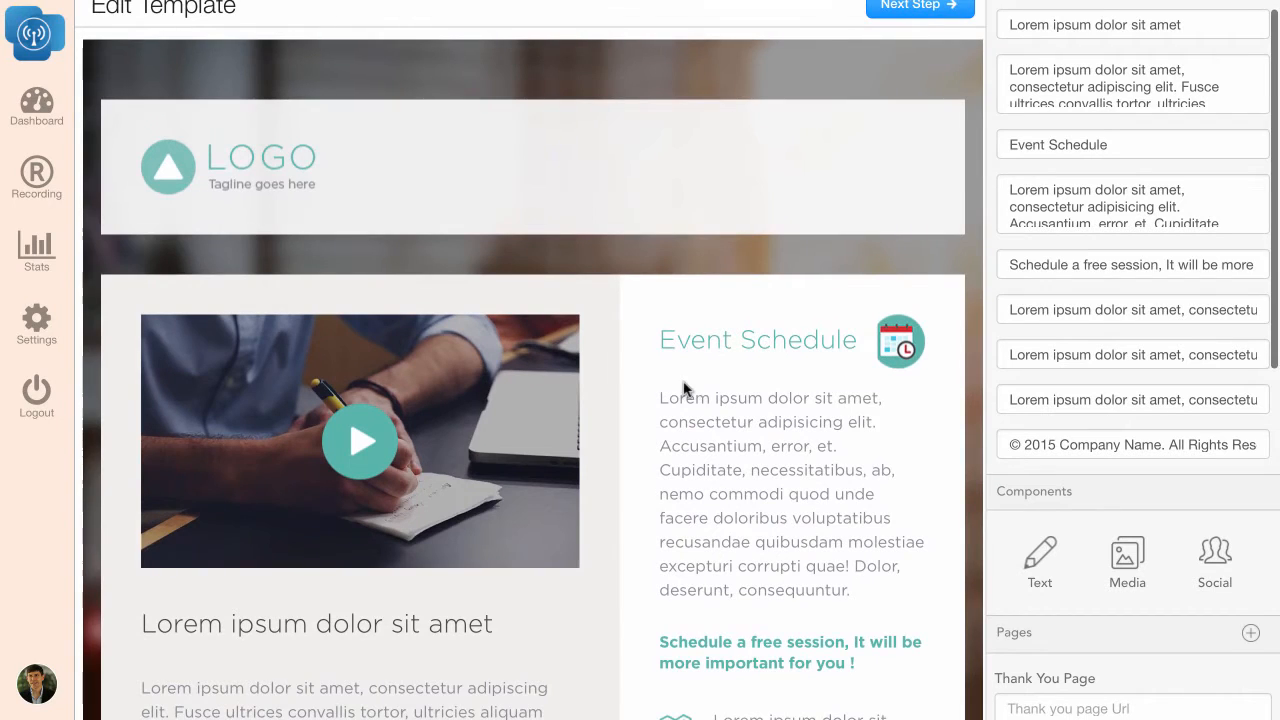
{"action": "scroll", "coordinate": [686, 383], "scroll_direction": "up", "scroll_amount": 2}
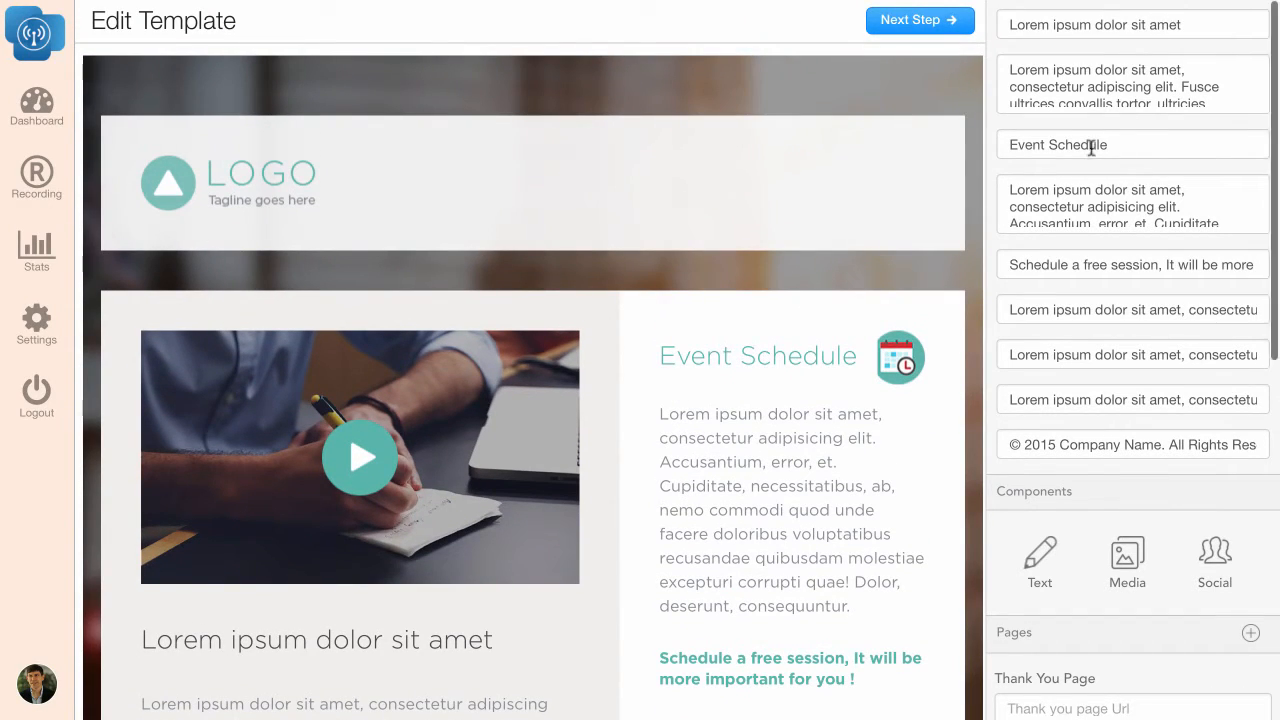
{"action": "left_click_drag", "start_coordinate": [1203, 26], "coordinate": [892, 19]}
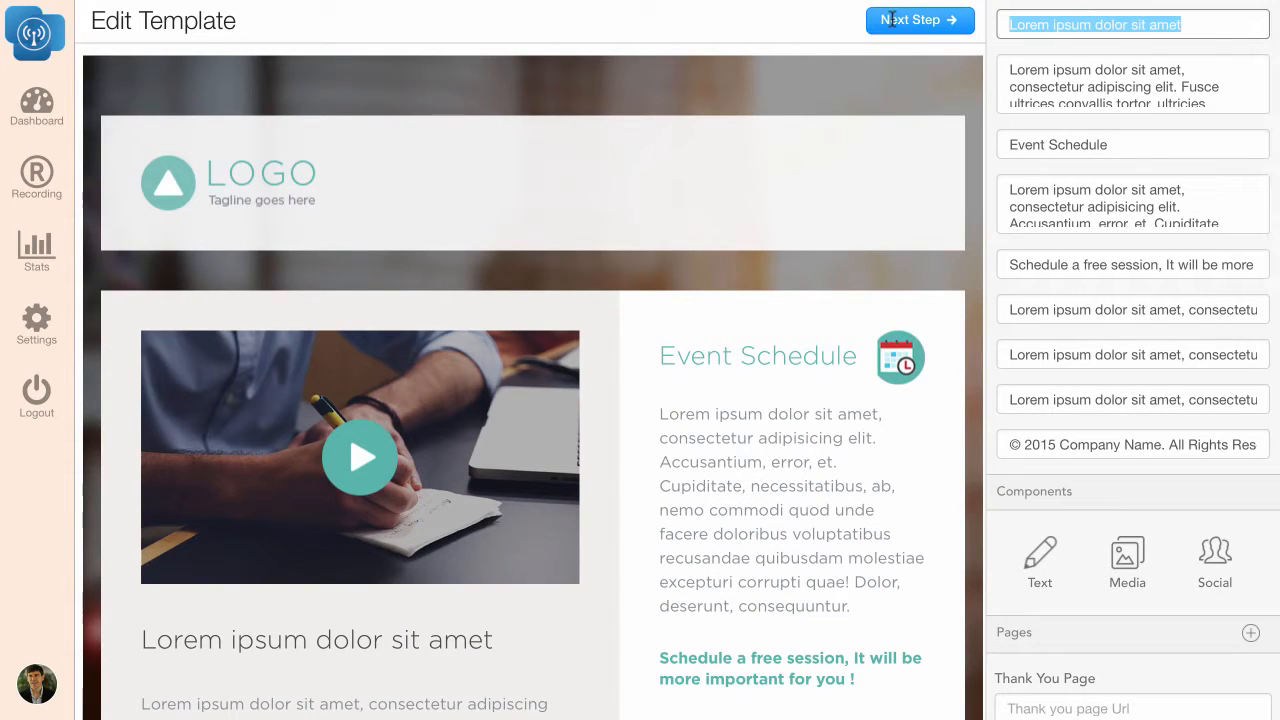
{"action": "type", "text": "Make Mone"}
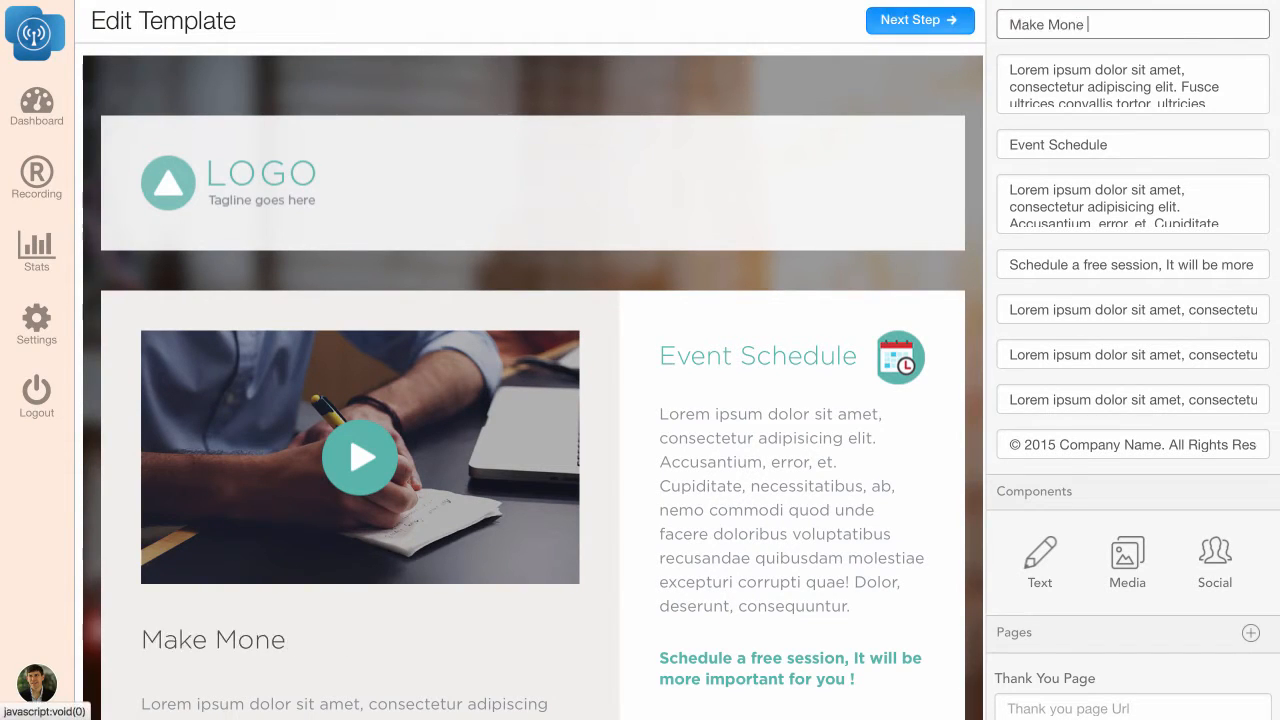
{"action": "type", "text": "y With Webinars"}
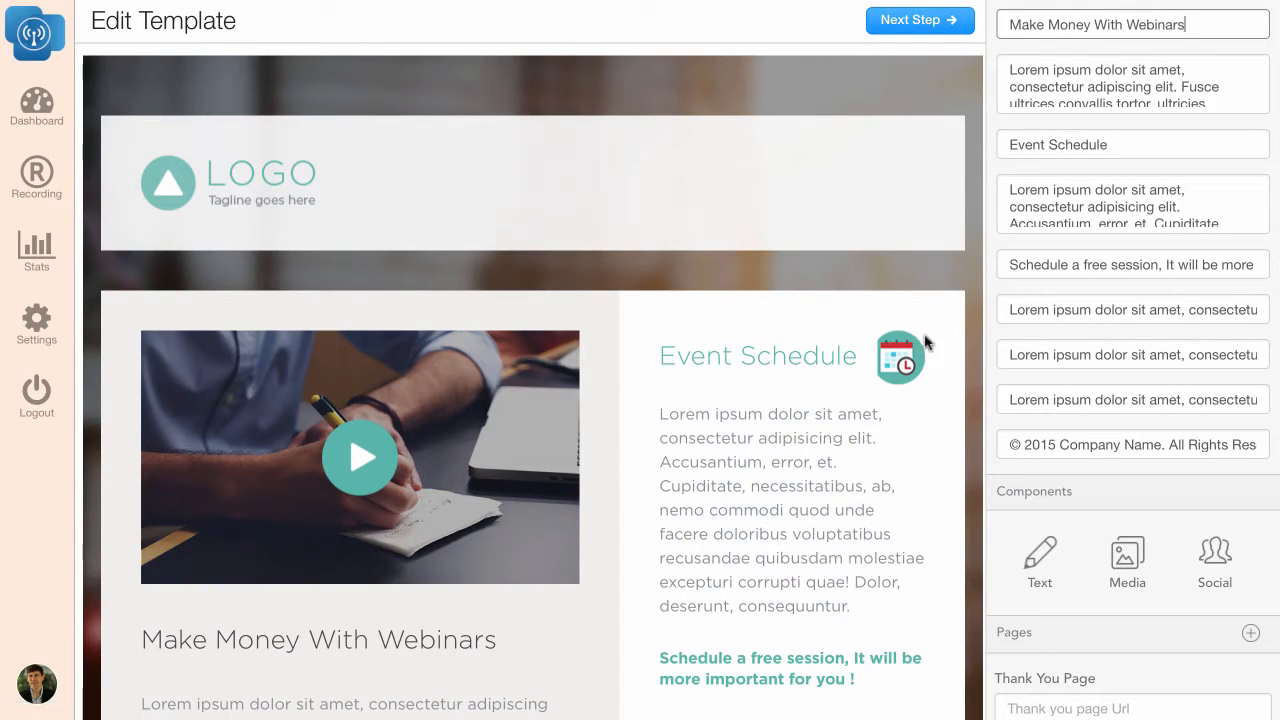
Step: Set the headline's description to "This is a really special webinar about webinars thats going to show you how to make money with webinars."
{"action": "triple_click", "coordinate": [1004, 69]}
{"action": "type", "text": "This "}
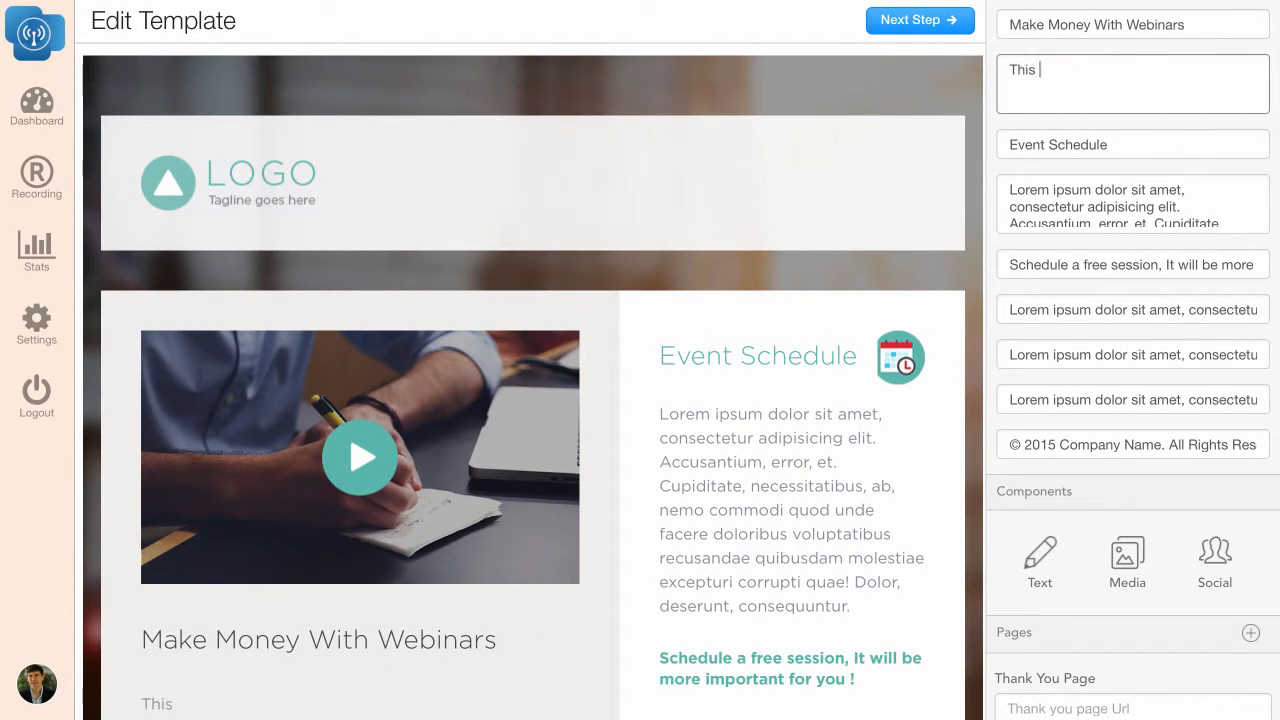
{"action": "type", "text": "is a really special"}
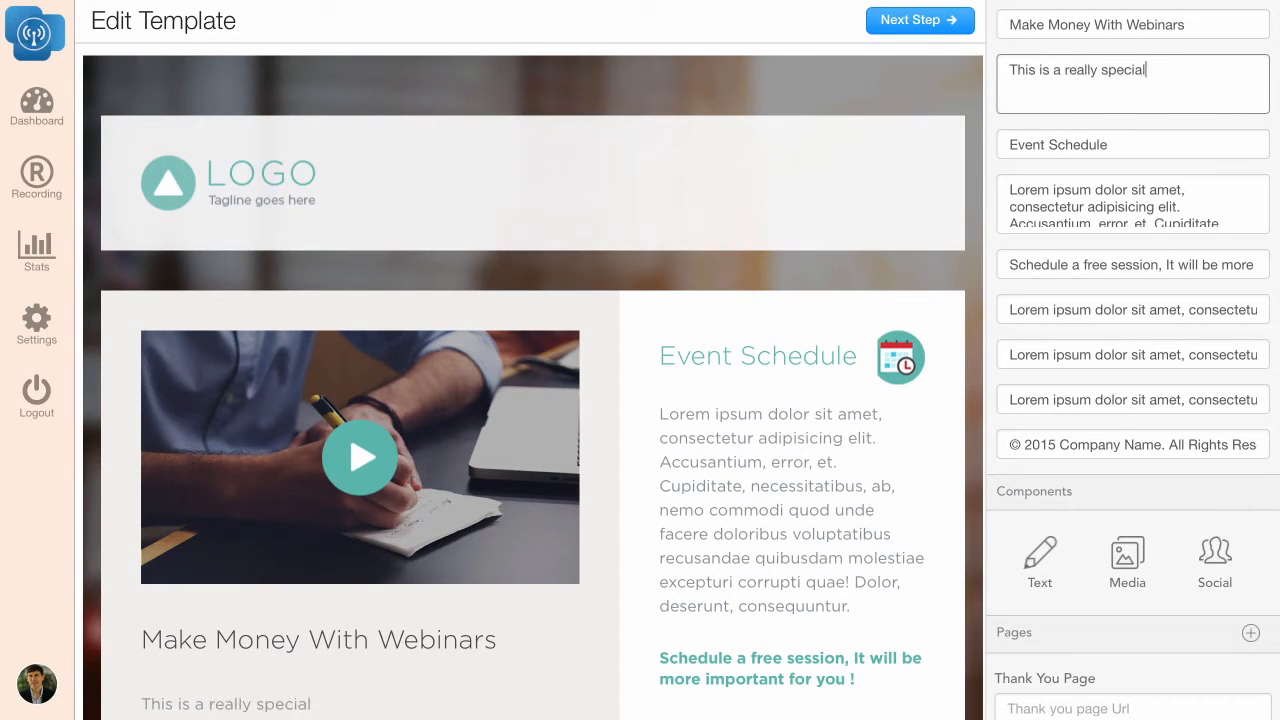
{"action": "type", "text": " webinar about webin"}
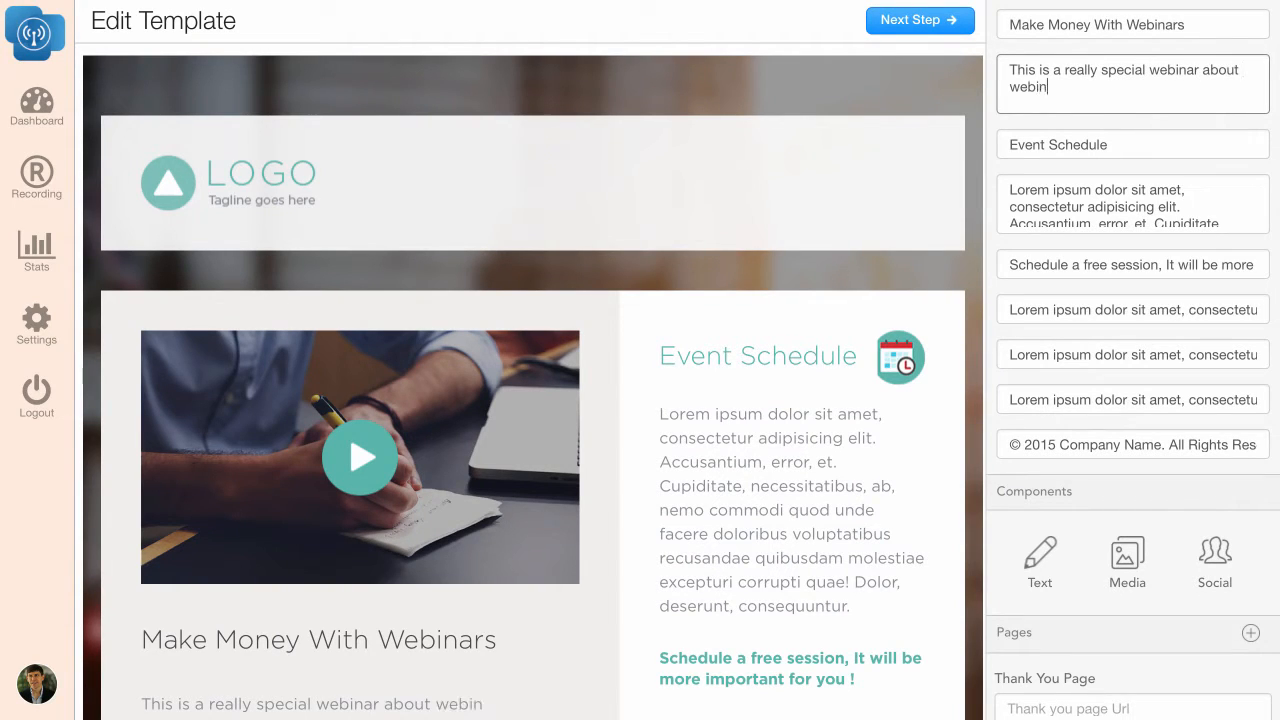
{"action": "type", "text": "ars thats going t"}
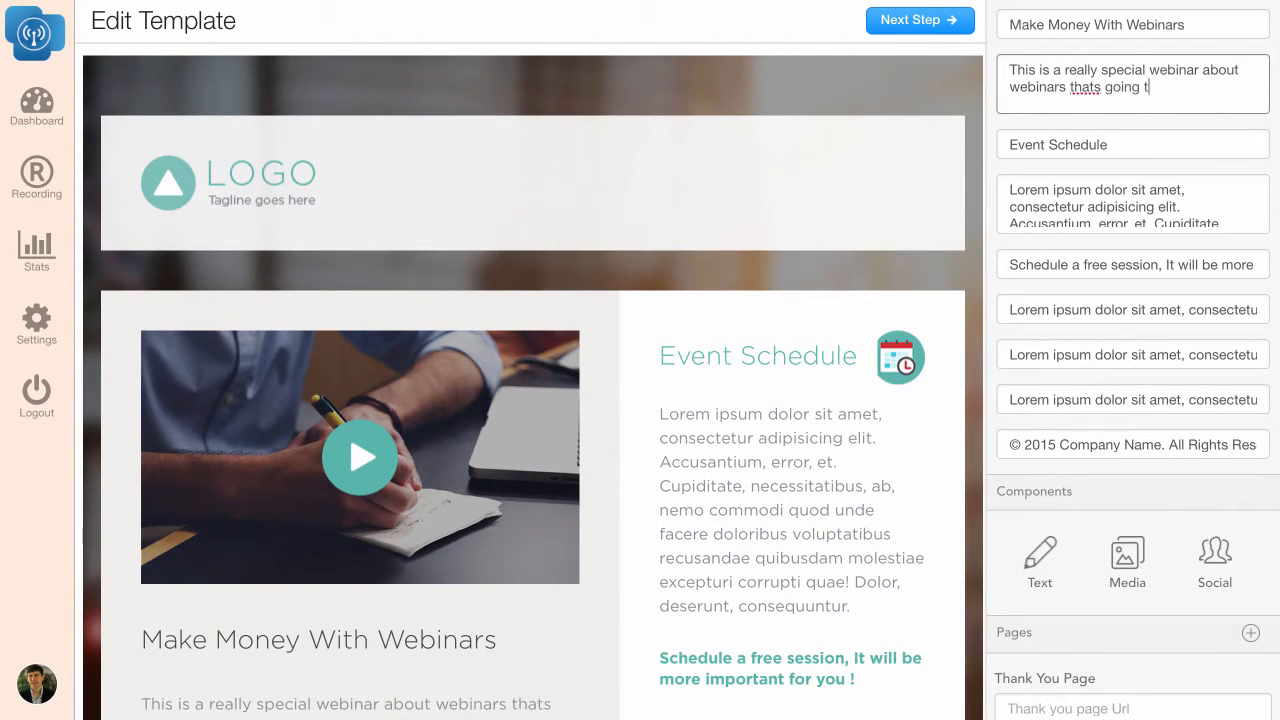
{"action": "type", "text": "o show you how to make money with webinars."}
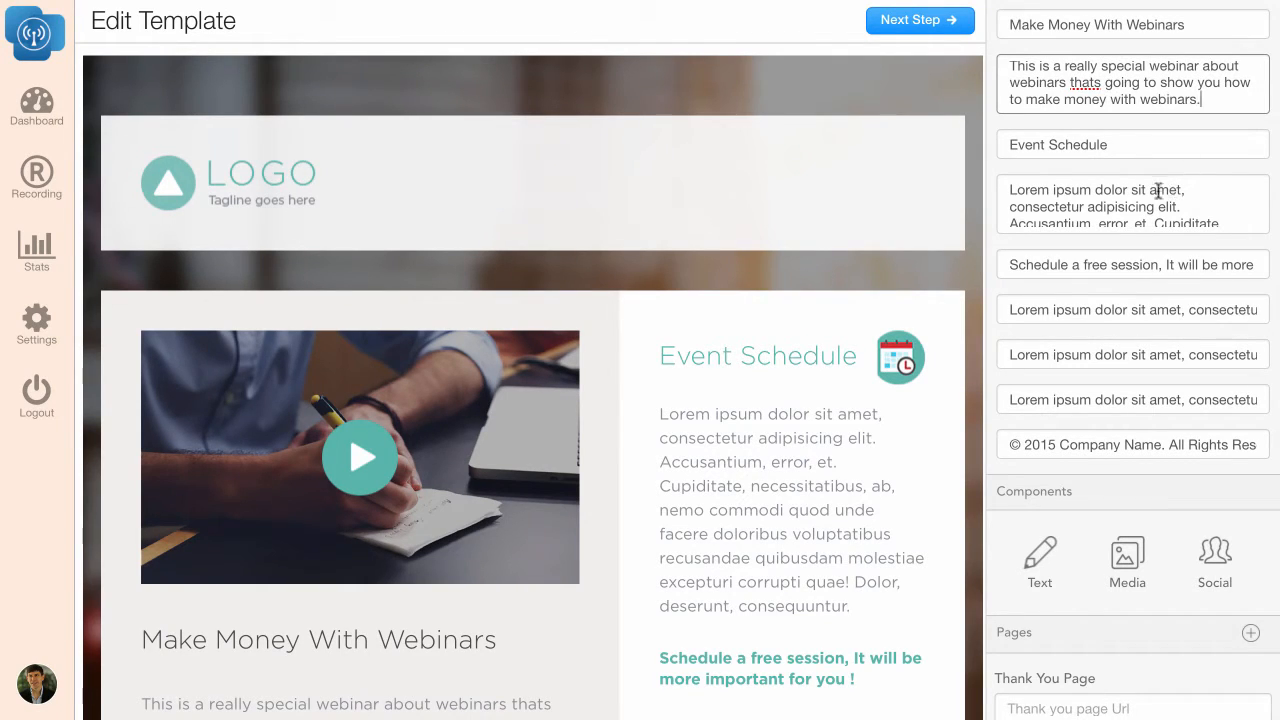
Step: Replace the "Event Schedule" heading with the date "14th March", without a year
{"action": "left_click", "coordinate": [1128, 146]}
{"action": "key", "text": "ctrl+a"}
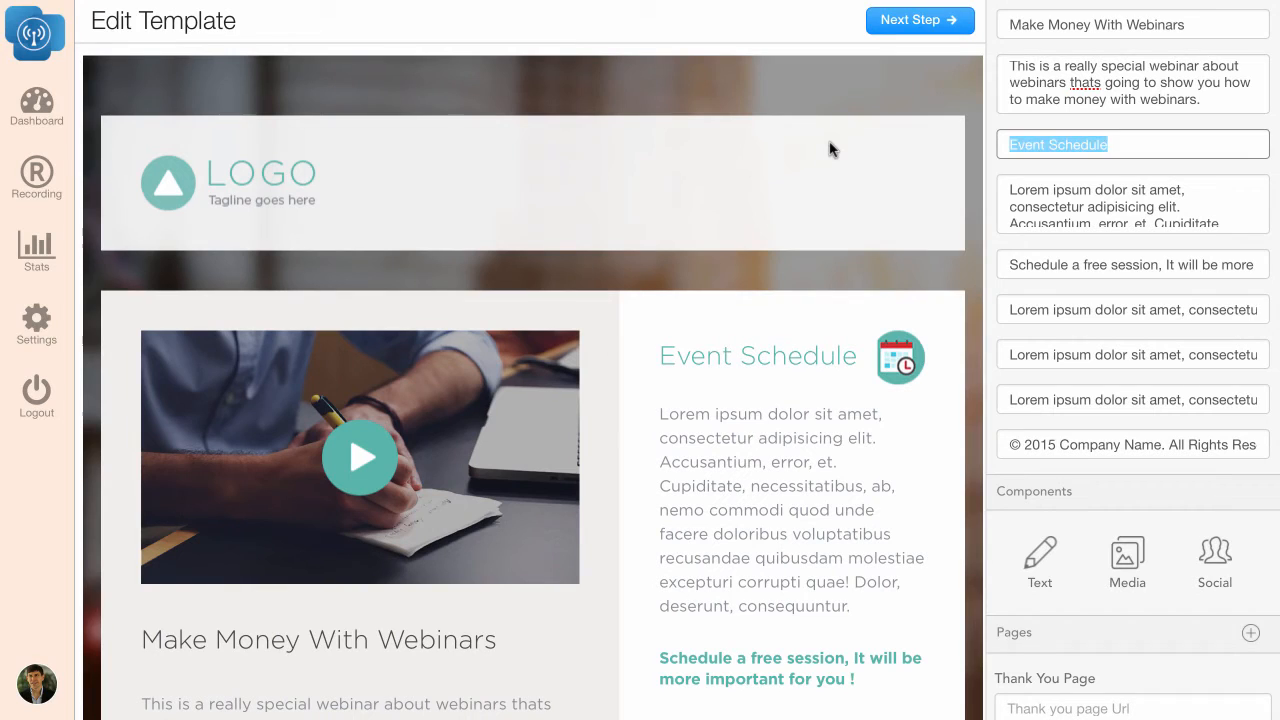
{"action": "type", "text": "S"}
{"action": "key", "text": "BackSpace"}
{"action": "type", "text": "14"}
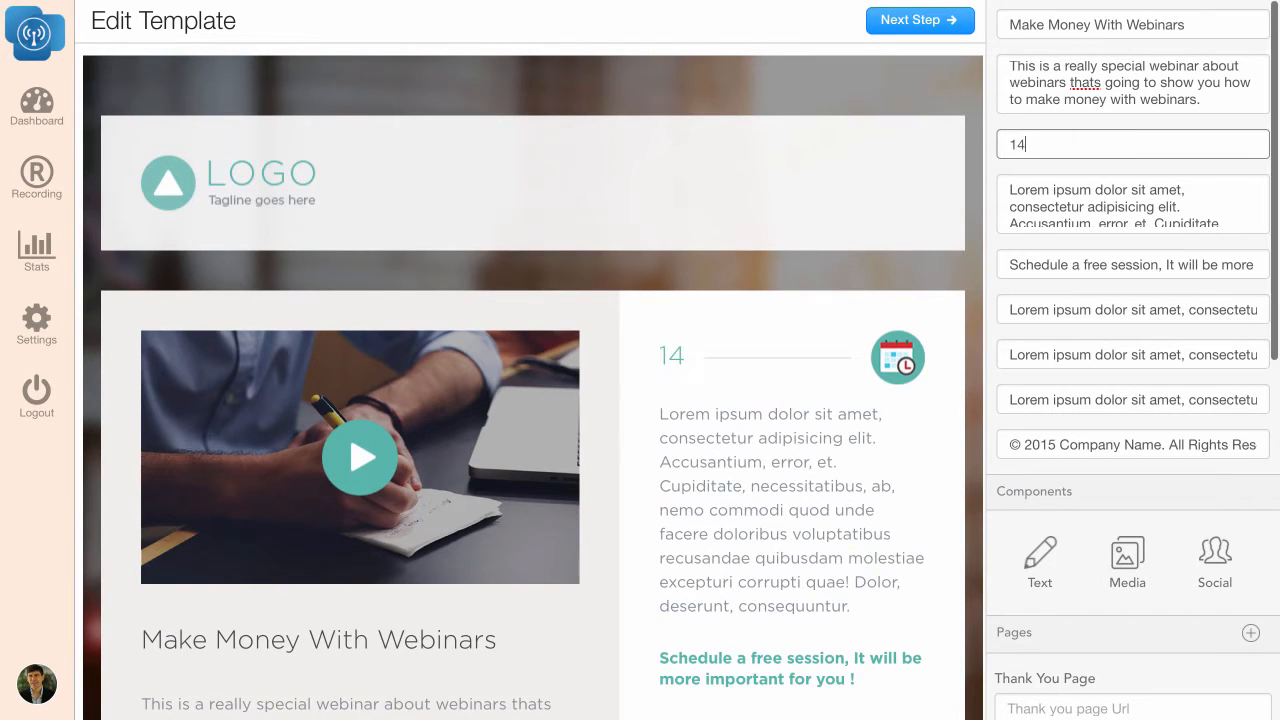
{"action": "type", "text": "th March"}
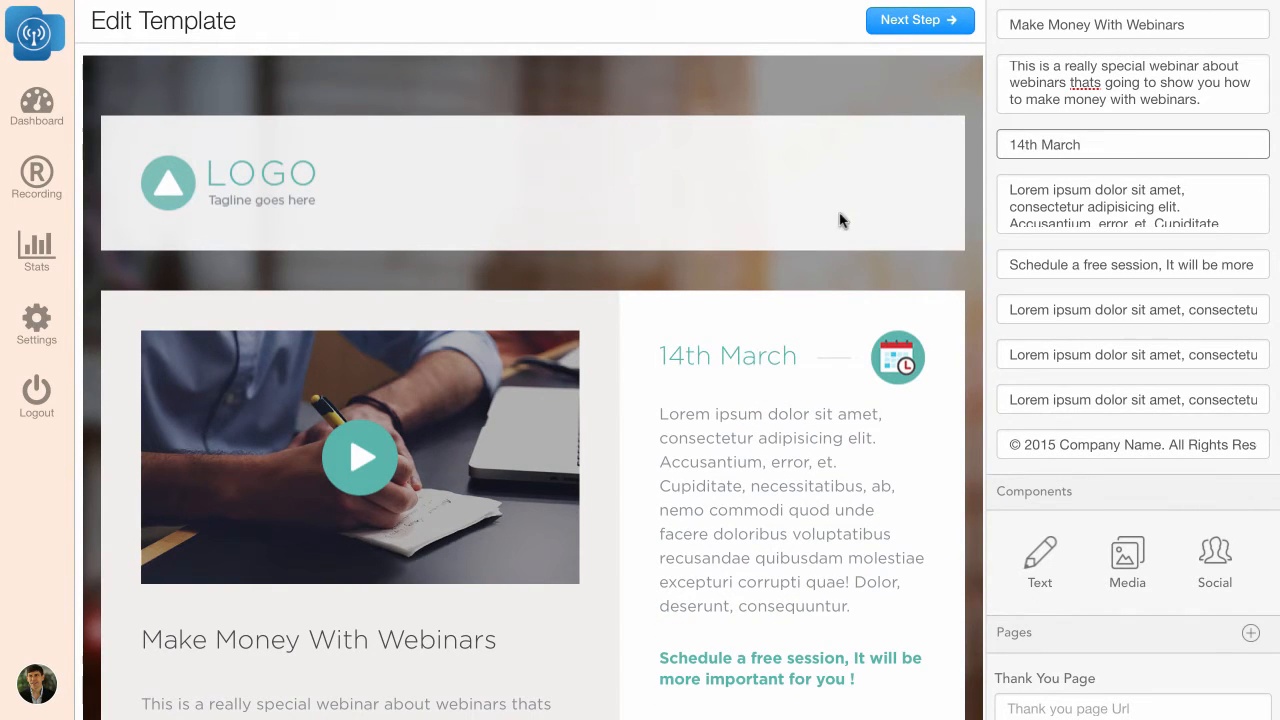
{"action": "type", "text": " 2016"}
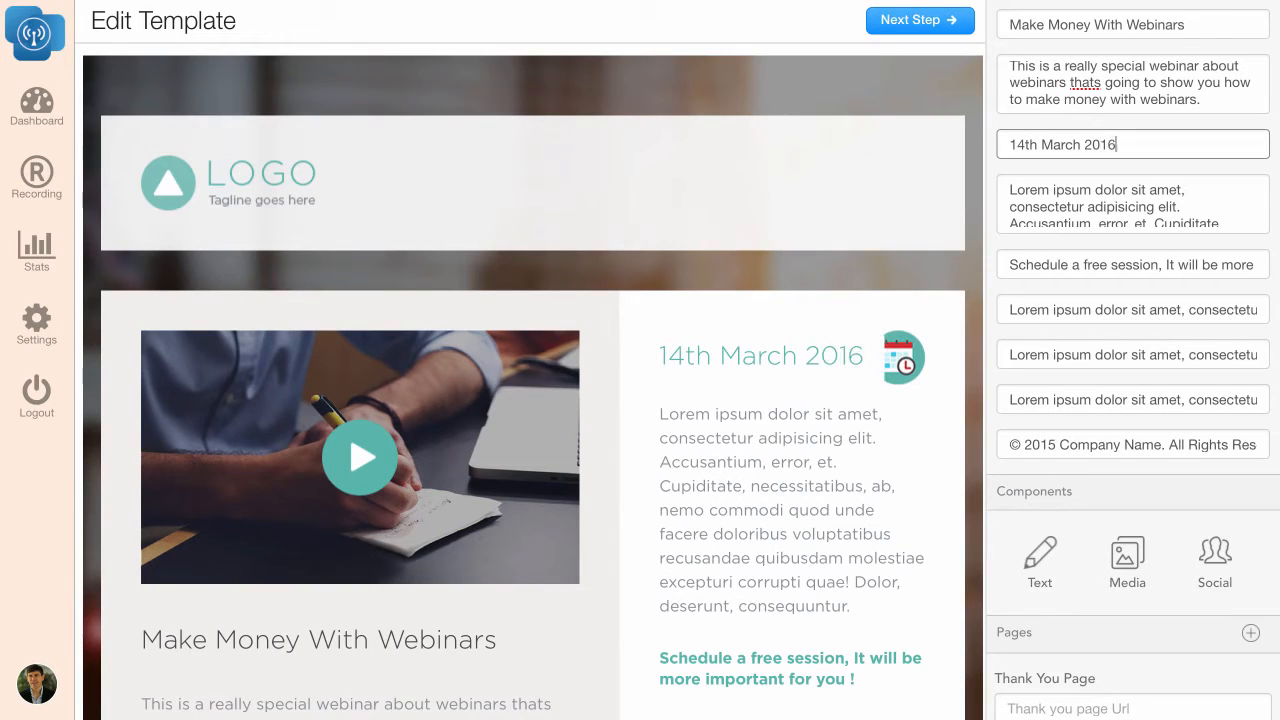
{"action": "key", "text": "BackSpace"}
{"action": "key", "text": "BackSpace"}
{"action": "key", "text": "BackSpace"}
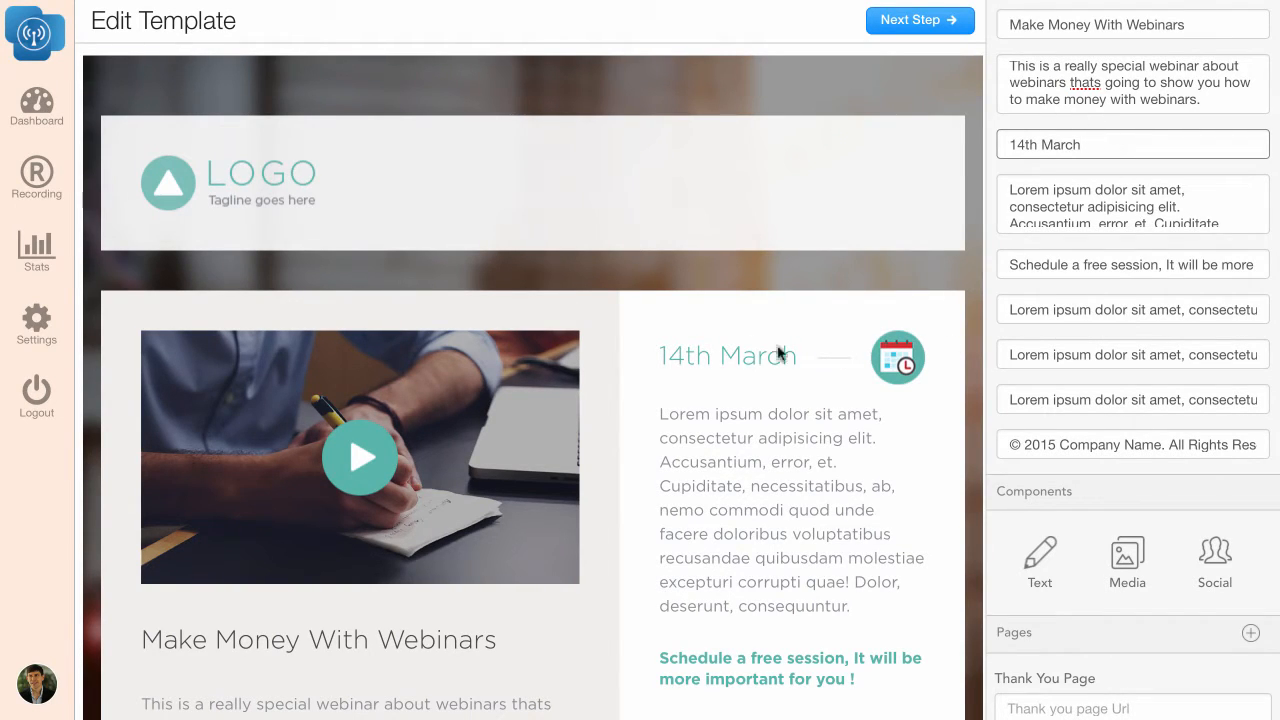
Step: Replace the placeholder paragraph below the event date with "Come to this webinar it will be great"
{"action": "left_click_drag", "start_coordinate": [1032, 195], "coordinate": [1131, 282]}
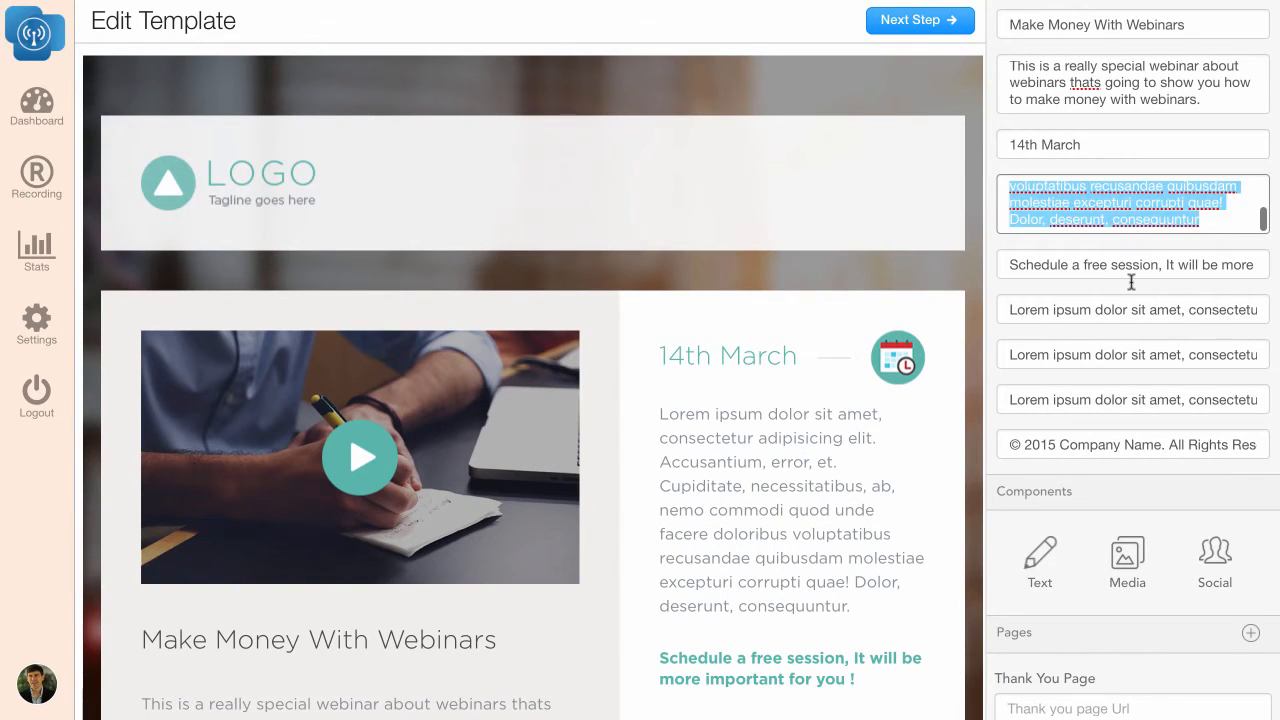
{"action": "type", "text": "Come to this webinar it wil"}
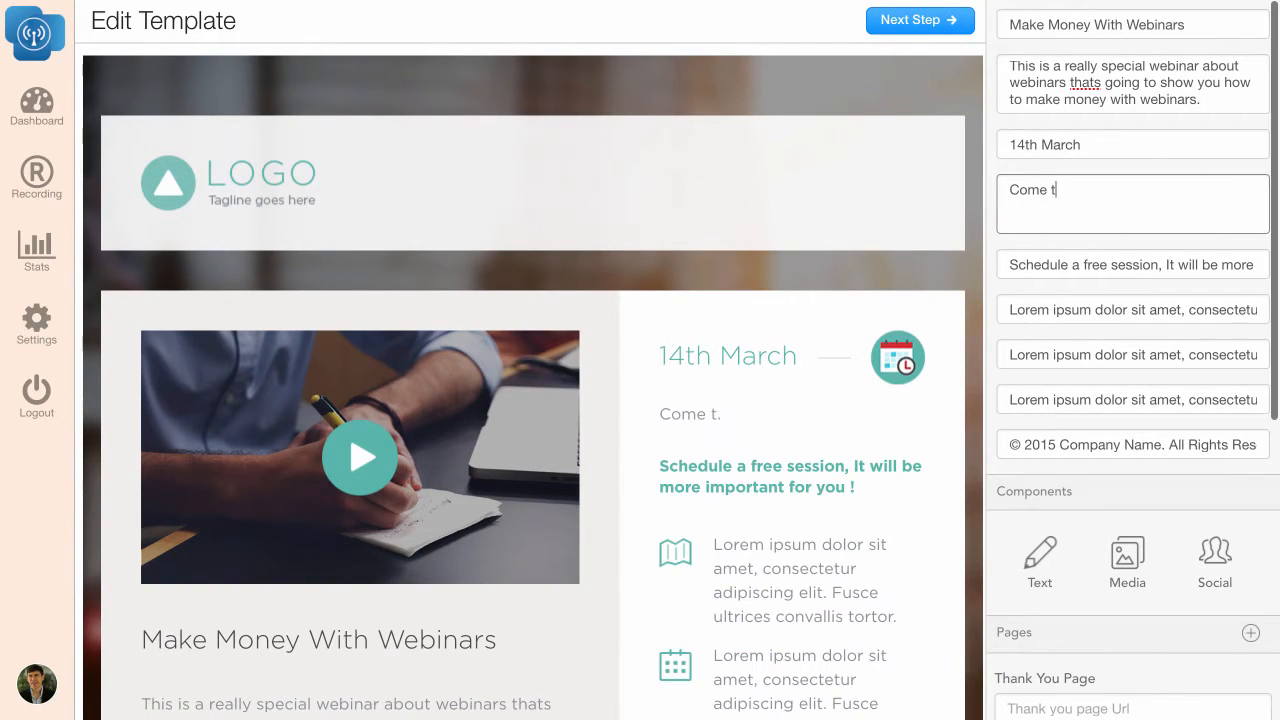
{"action": "type", "text": "l be great"}
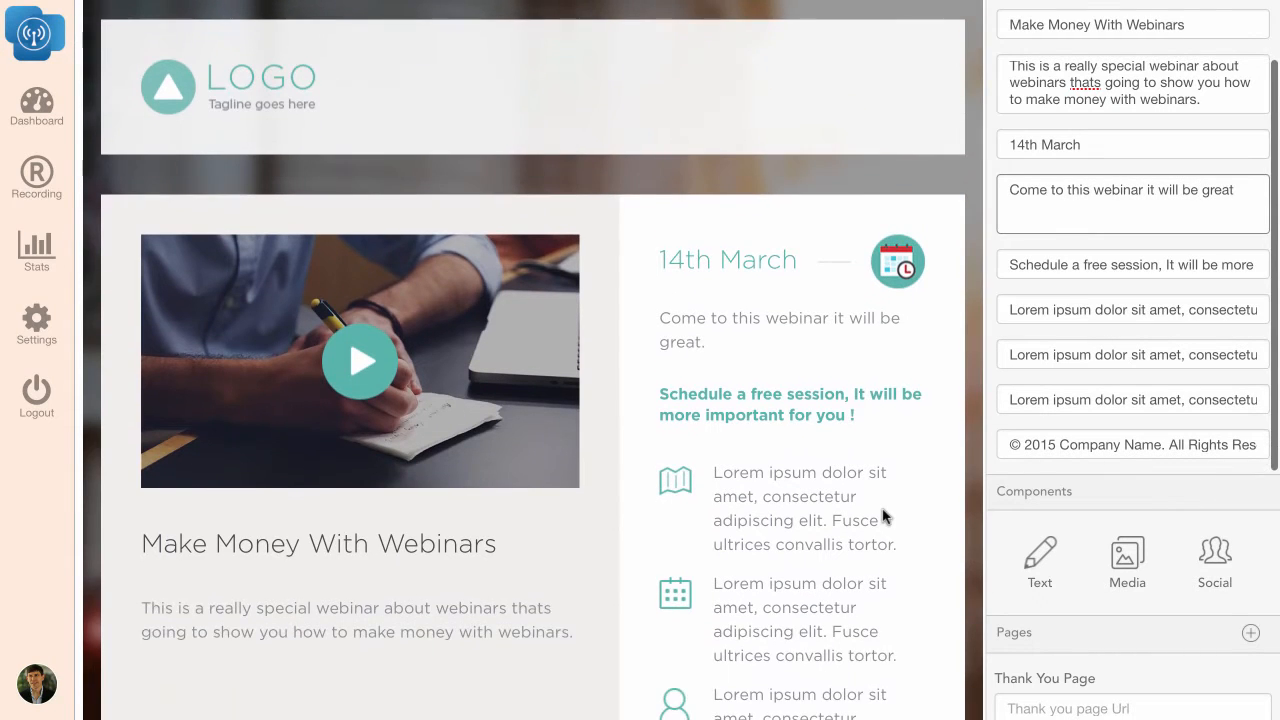
{"action": "scroll", "coordinate": [883, 517], "scroll_direction": "down", "scroll_amount": 5}
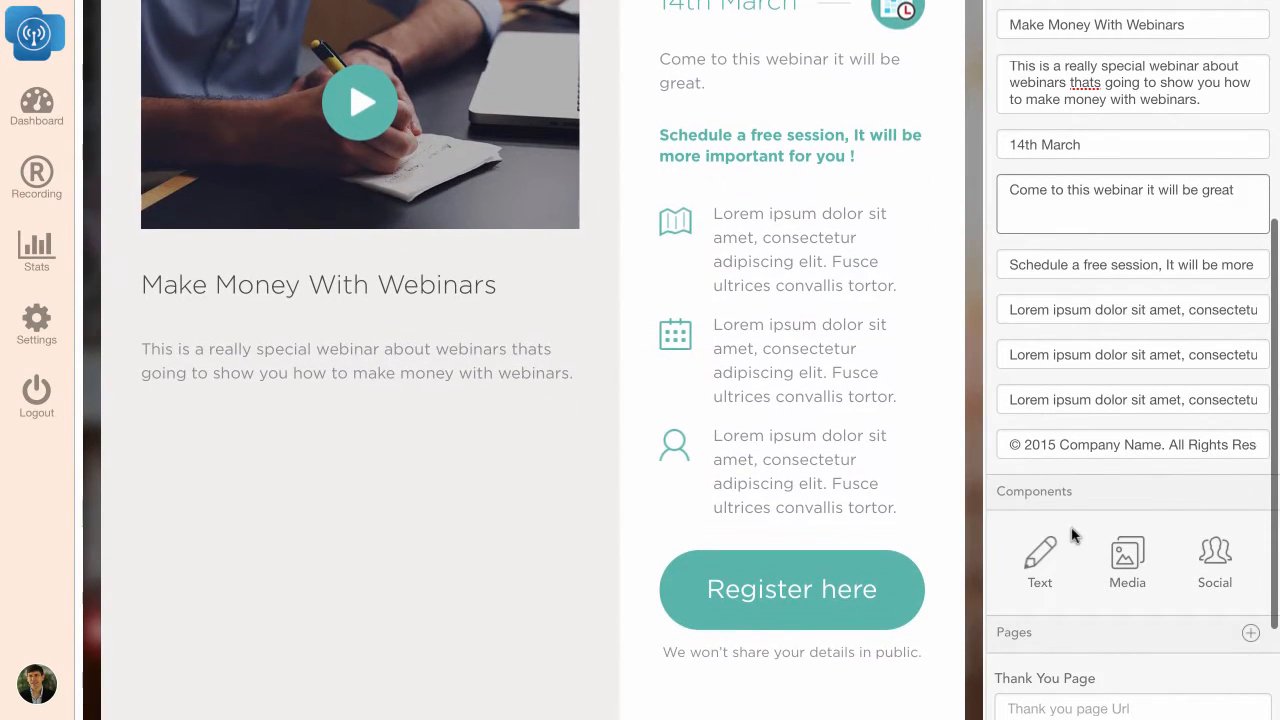
{"action": "left_click", "coordinate": [1082, 697]}
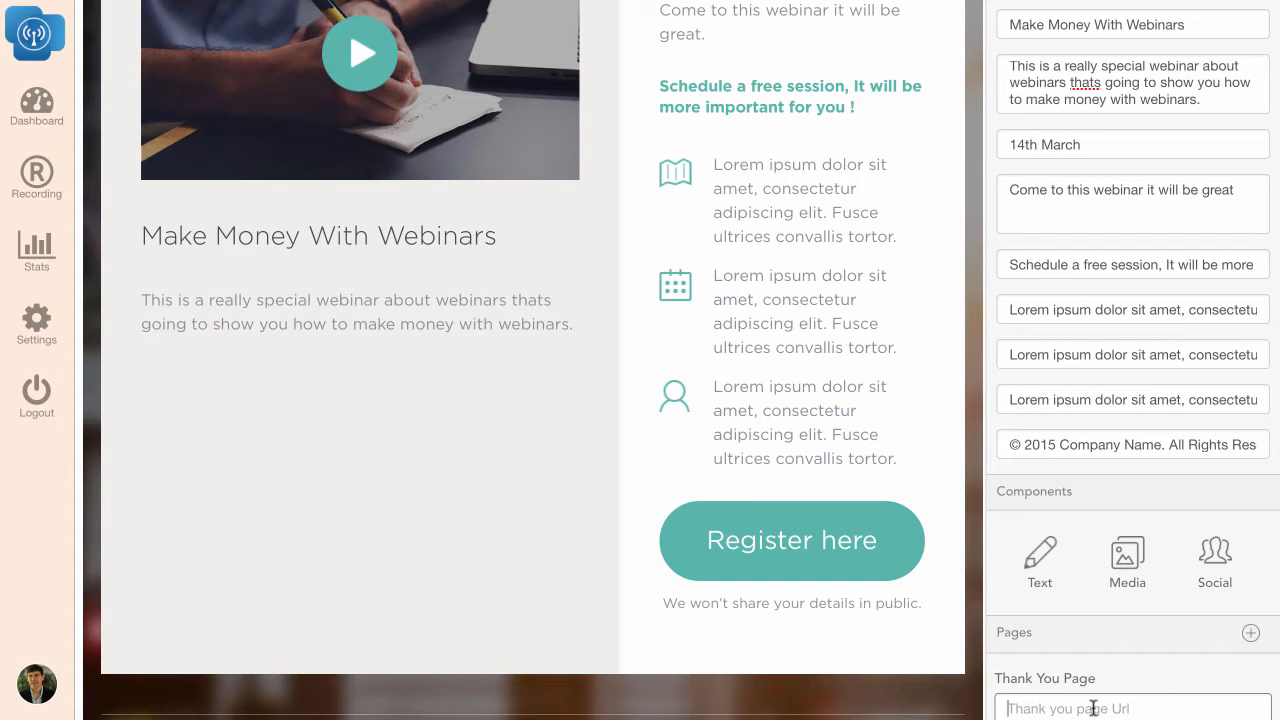
{"action": "left_click", "coordinate": [1218, 555]}
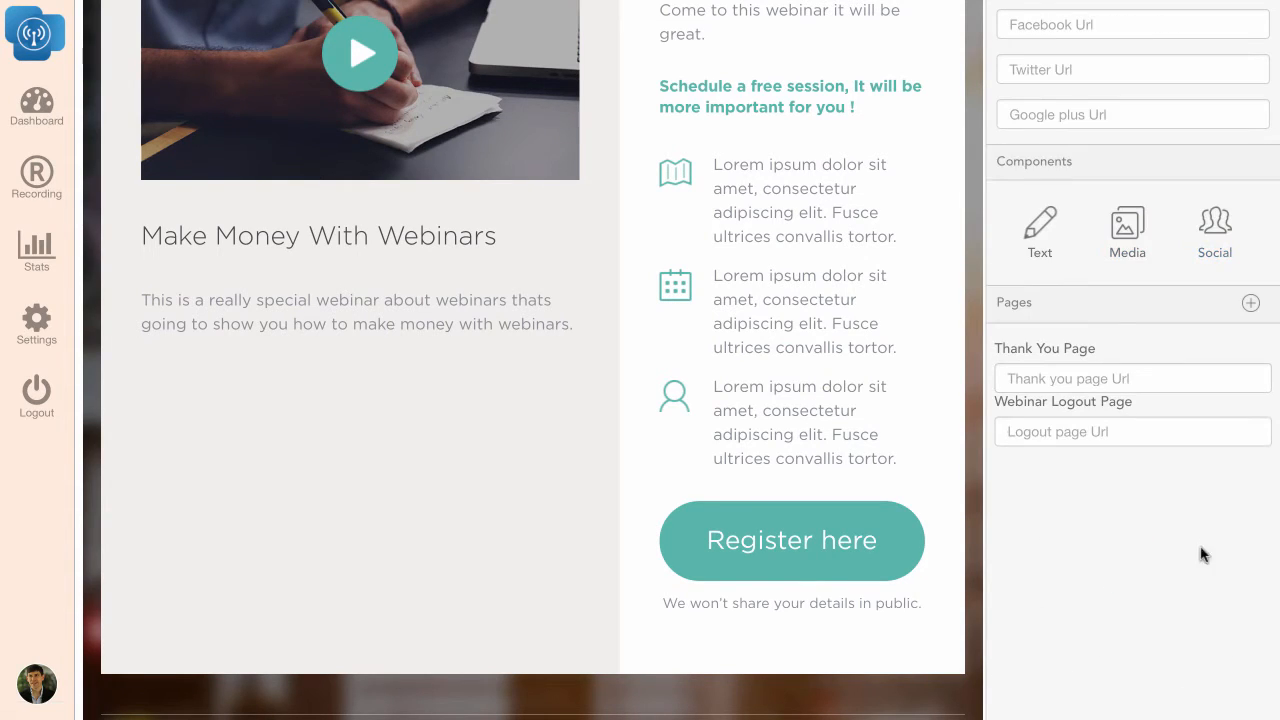
{"action": "left_click", "coordinate": [1036, 18]}
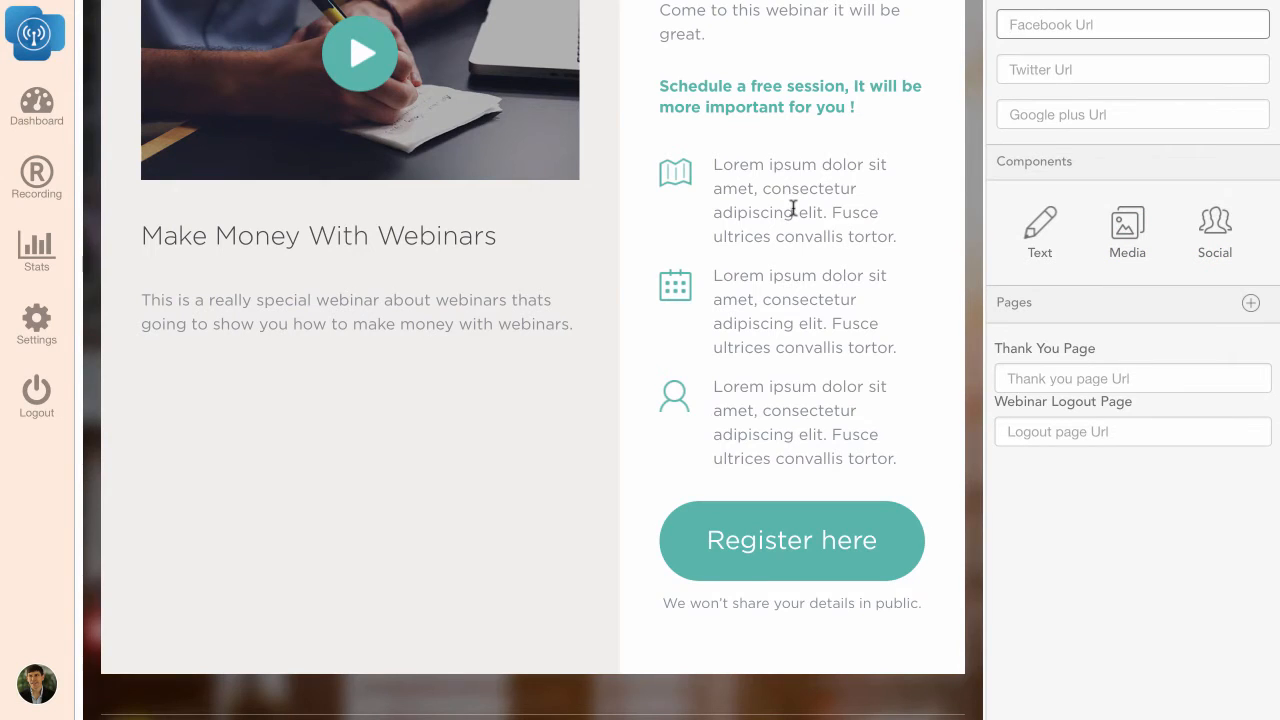
{"action": "scroll", "coordinate": [793, 207], "scroll_direction": "up", "scroll_amount": 4}
{"action": "type", "text": "http"}
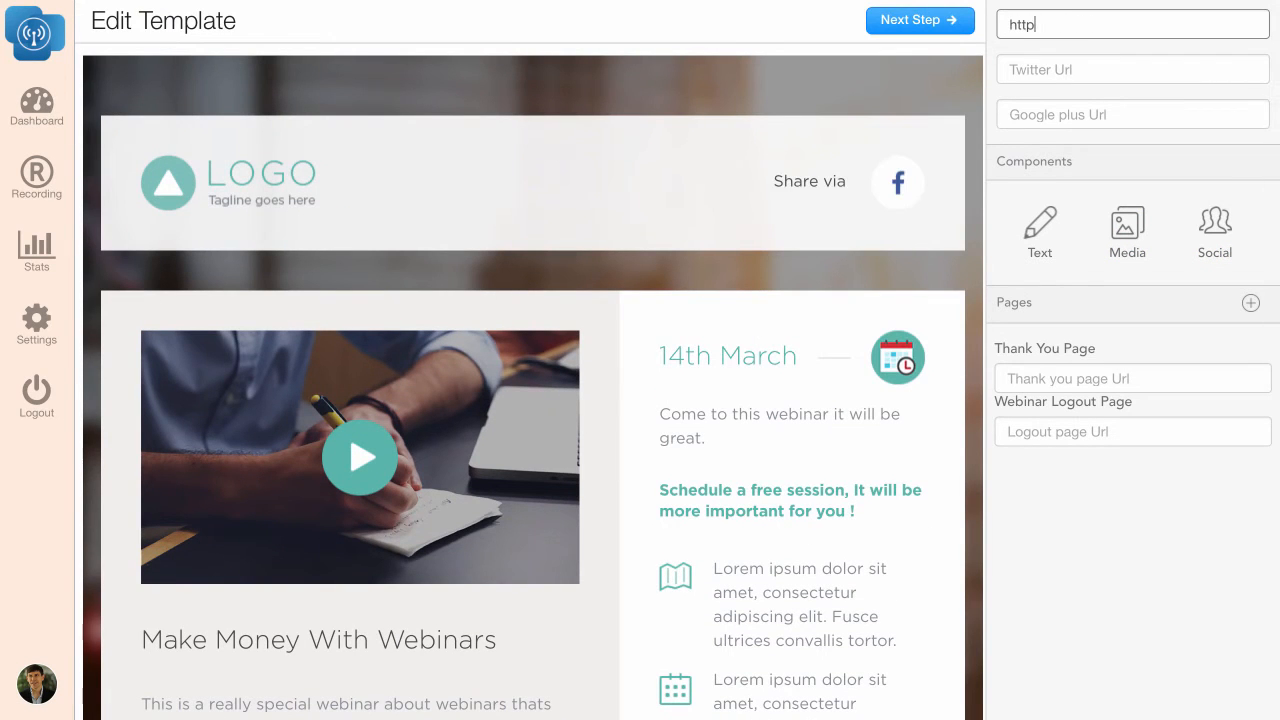
{"action": "type", "text": ":facebo"}
{"action": "type", "text": "book"}
{"action": "type", "text": ".com/runawebinars"}
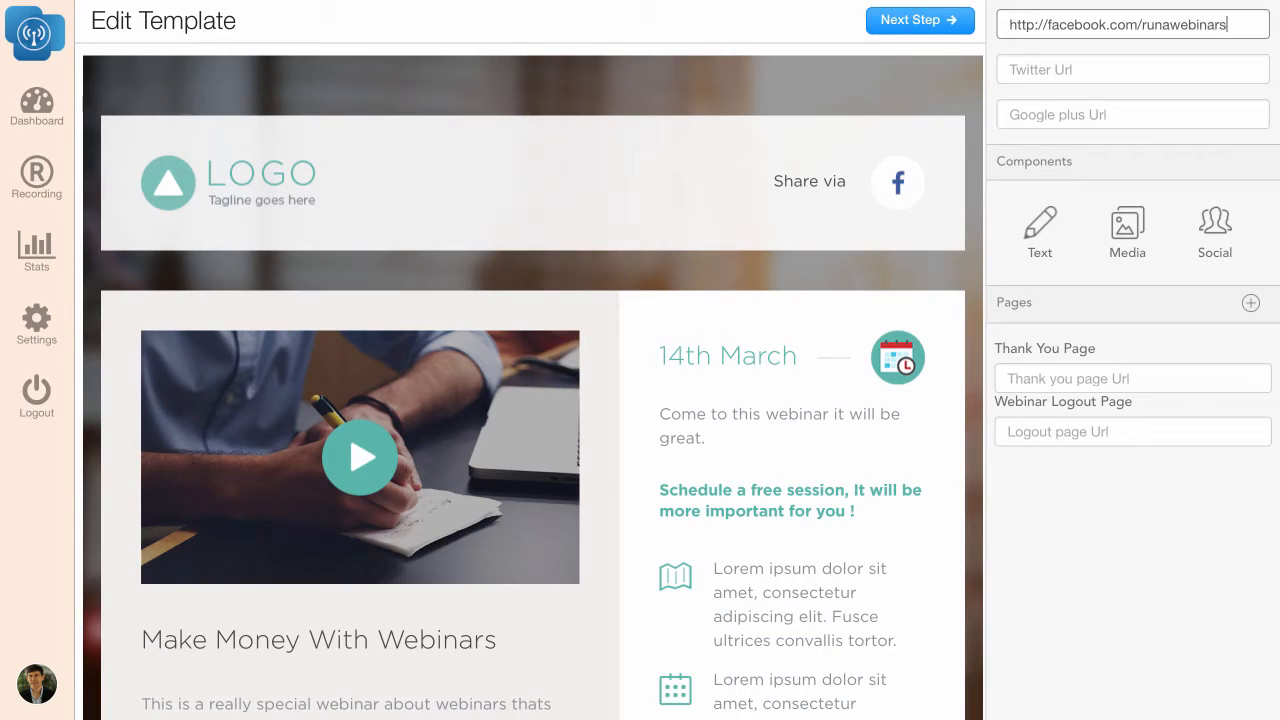
Step: Replace the template's placeholder logo with the dashlogo image from the Desktop and check it on the page
{"action": "left_click", "coordinate": [1138, 246]}
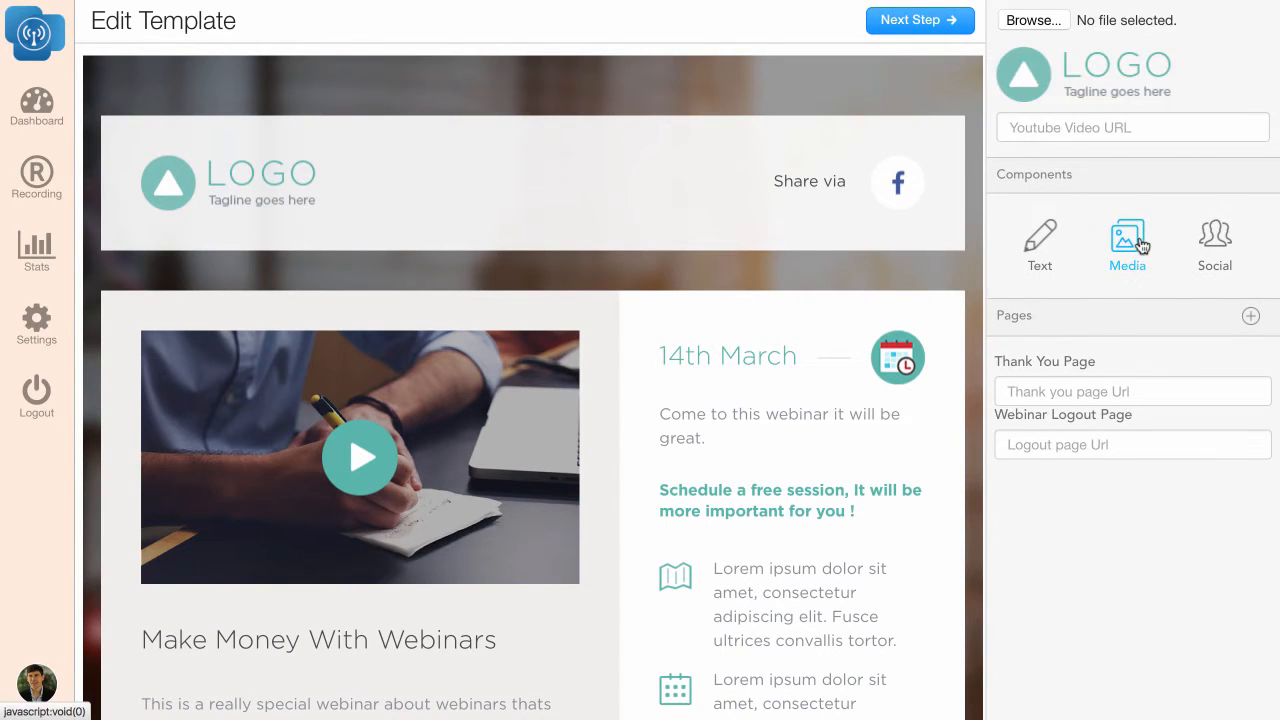
{"action": "left_click", "coordinate": [1040, 21]}
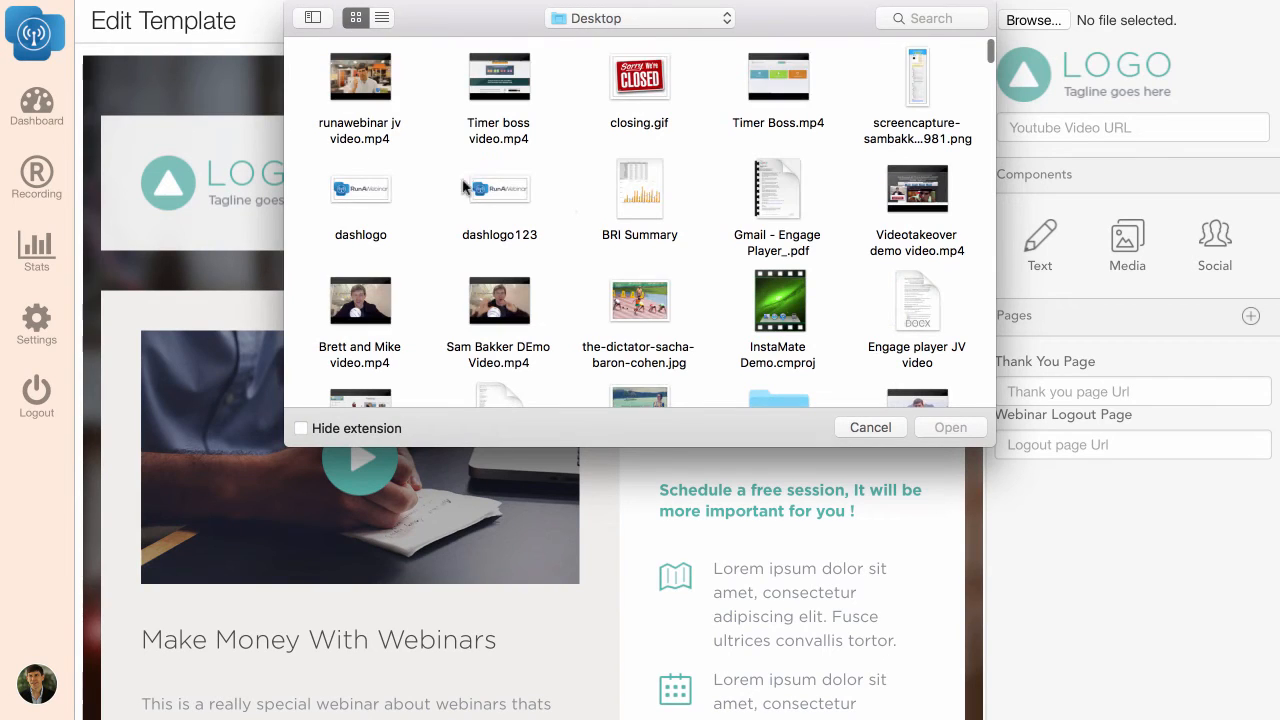
{"action": "left_click", "coordinate": [378, 192]}
{"action": "left_click", "coordinate": [950, 428]}
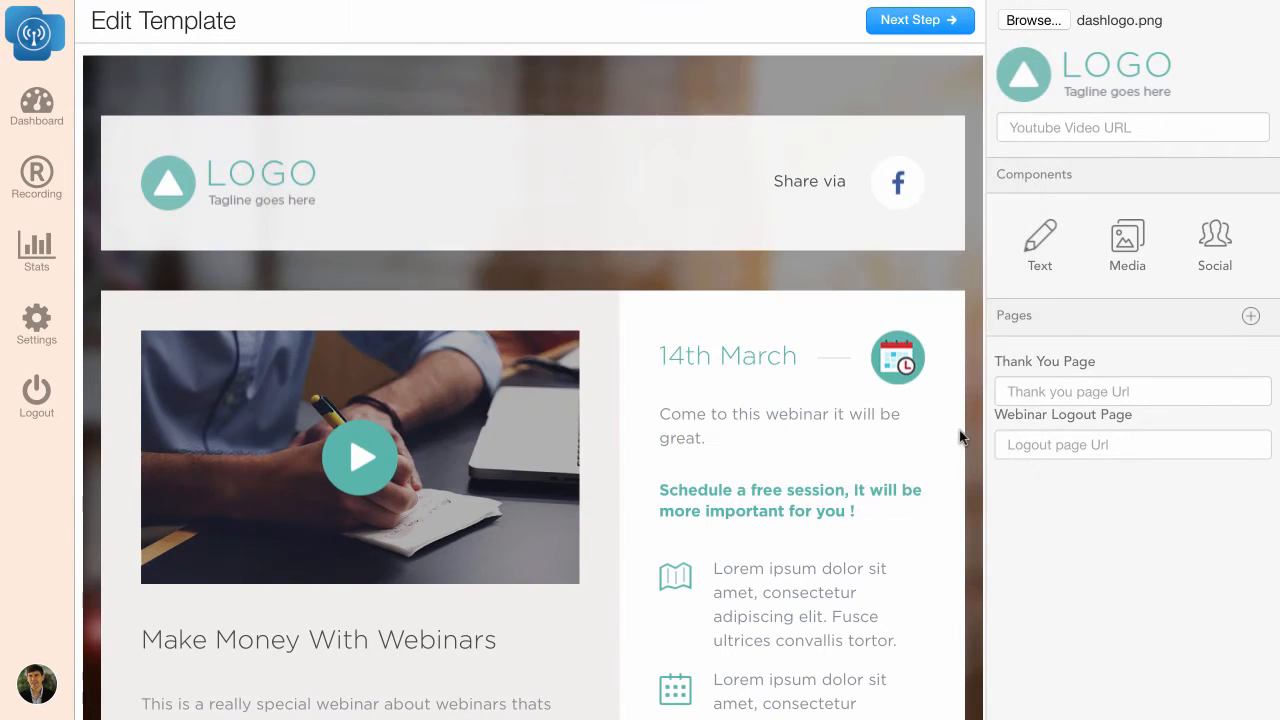
{"action": "scroll", "coordinate": [803, 403], "scroll_direction": "down", "scroll_amount": 10}
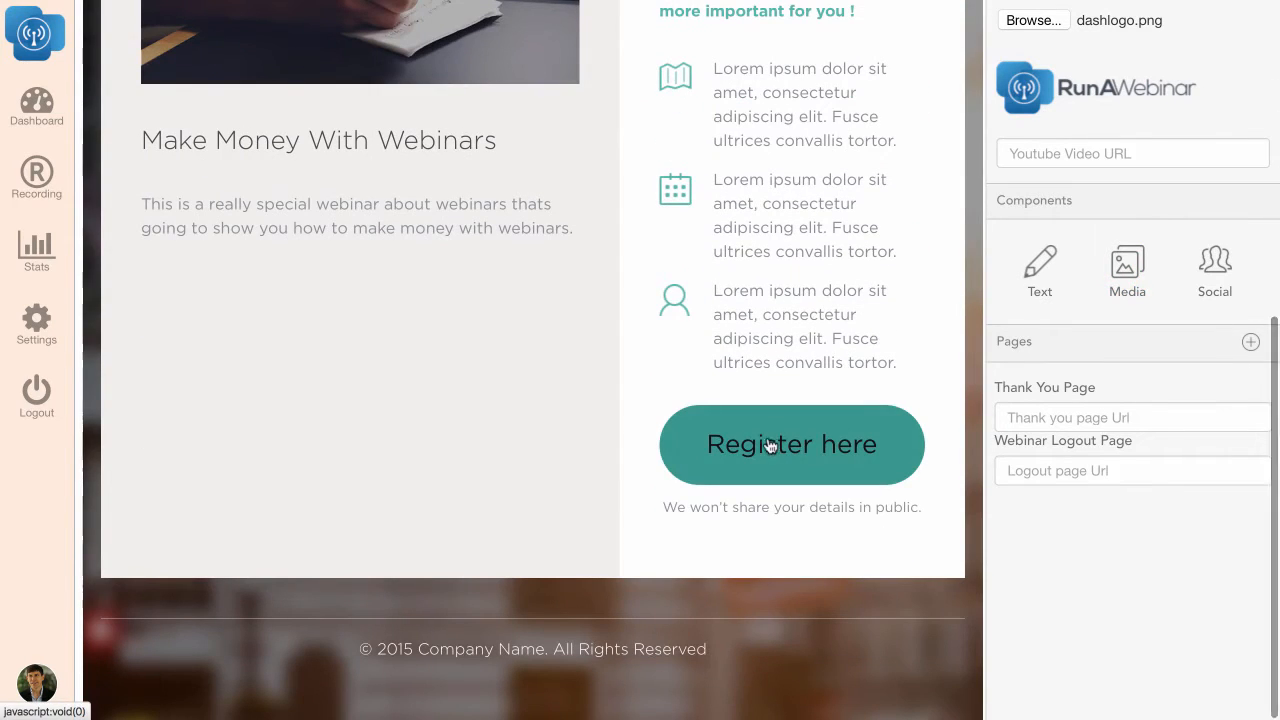
{"action": "scroll", "coordinate": [793, 447], "scroll_direction": "up", "scroll_amount": 1}
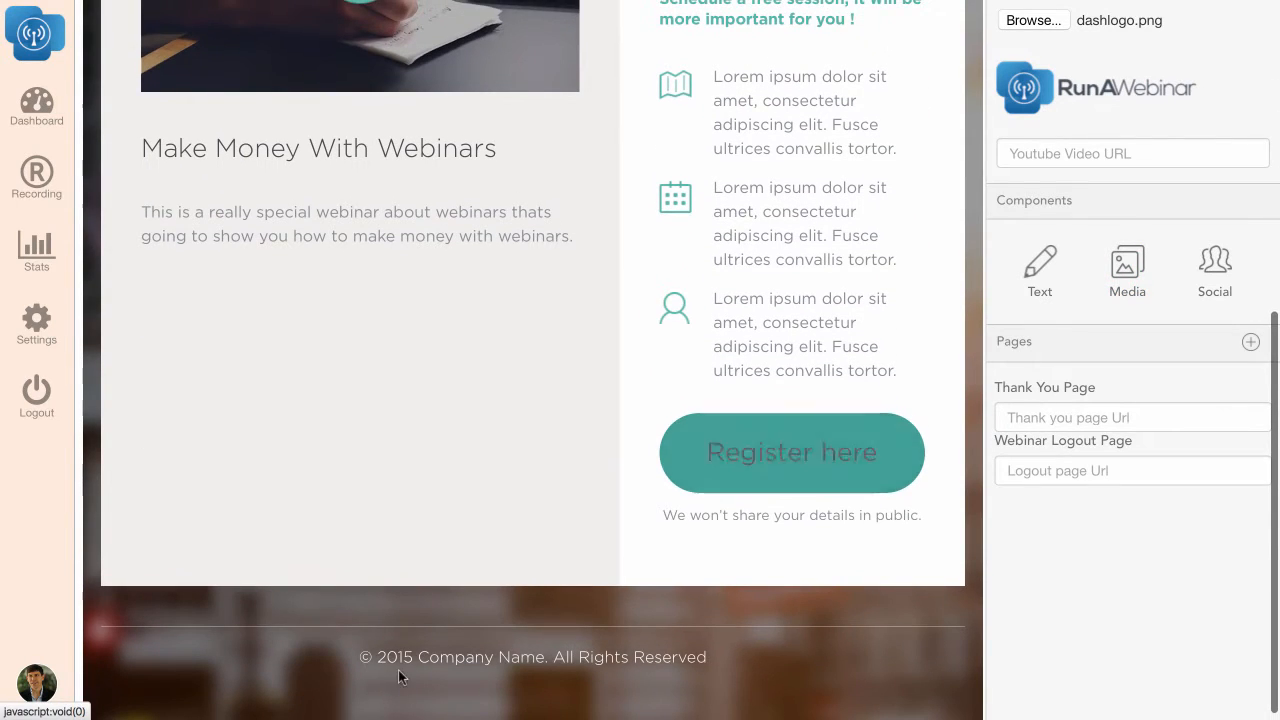
{"action": "scroll", "coordinate": [1068, 360], "scroll_direction": "up", "scroll_amount": 4}
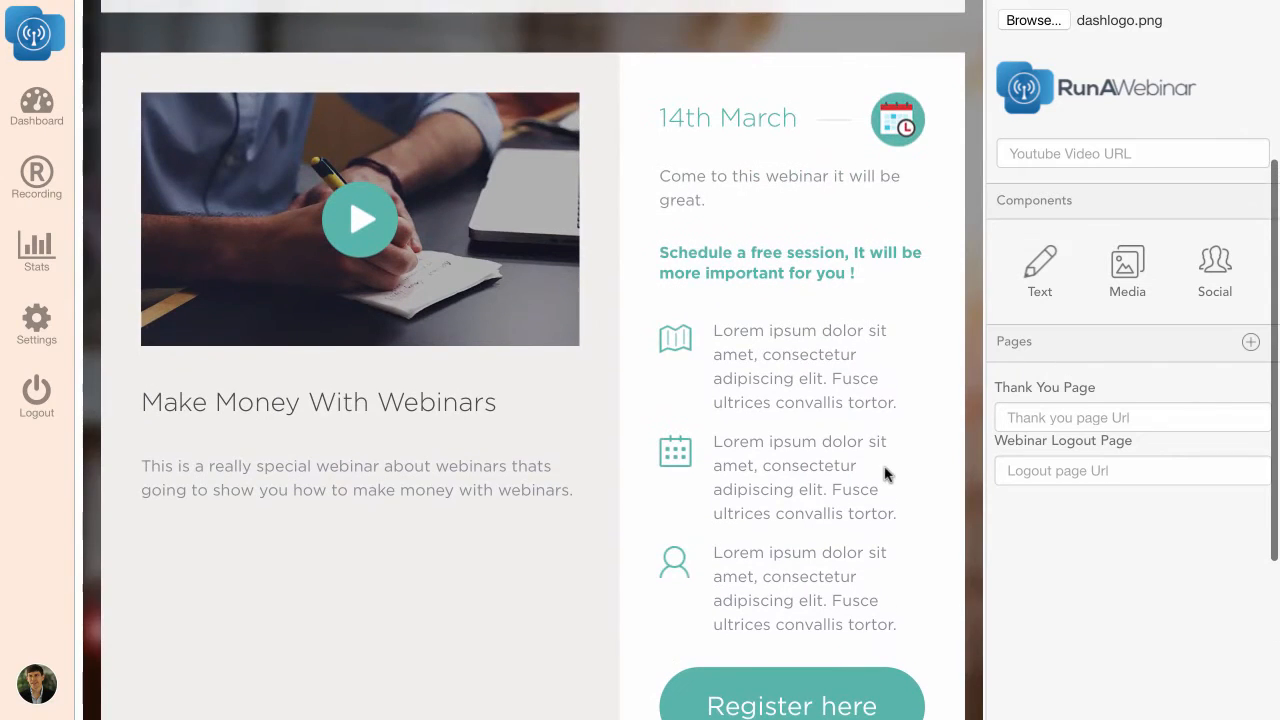
{"action": "scroll", "coordinate": [886, 477], "scroll_direction": "up", "scroll_amount": 3}
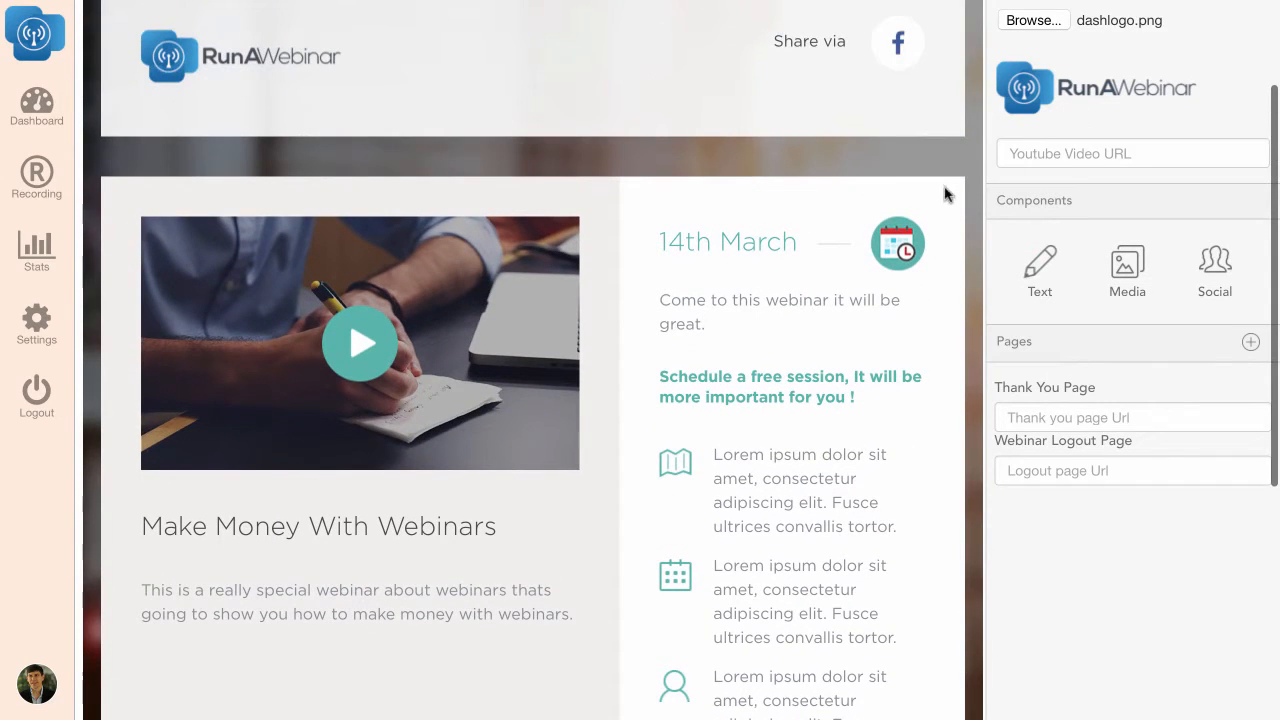
Step: Change the year in the footer's copyright text to 2016
{"action": "left_click", "coordinate": [1040, 262]}
{"action": "scroll", "coordinate": [1100, 403], "scroll_direction": "down", "scroll_amount": 2}
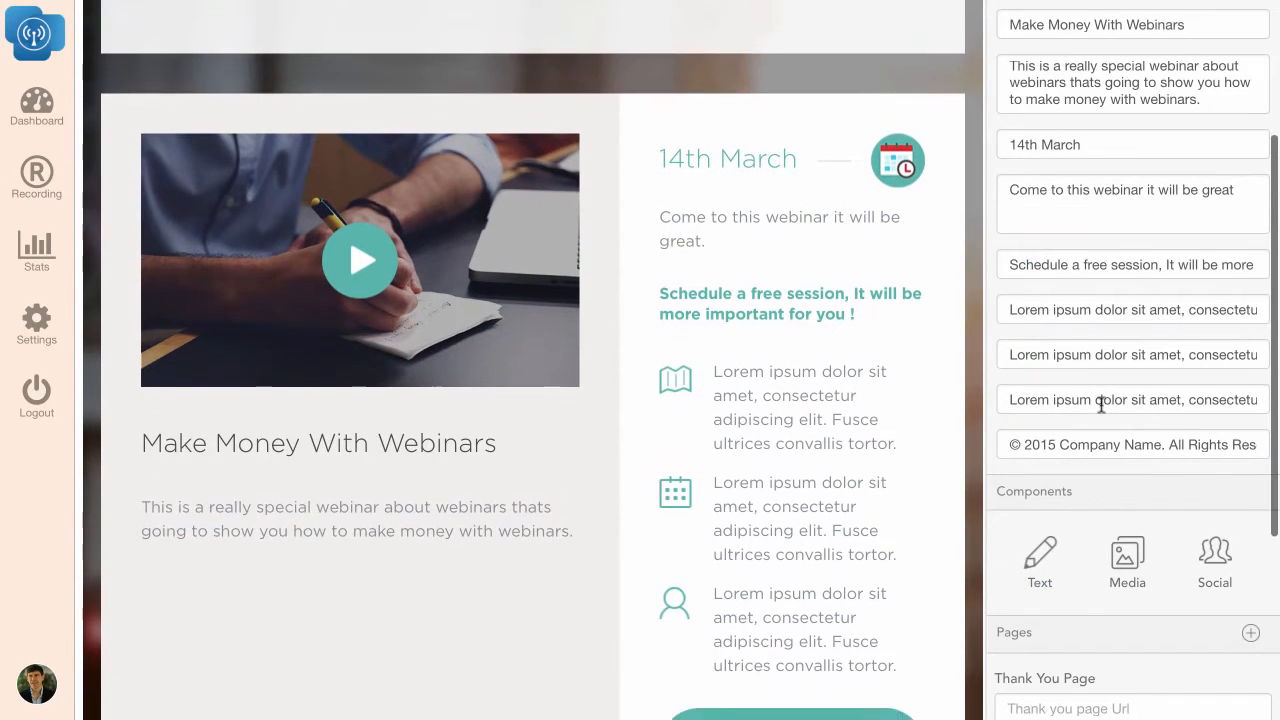
{"action": "scroll", "coordinate": [1100, 403], "scroll_direction": "up", "scroll_amount": 2}
{"action": "left_click", "coordinate": [1053, 446]}
{"action": "key", "text": "BackSpace"}
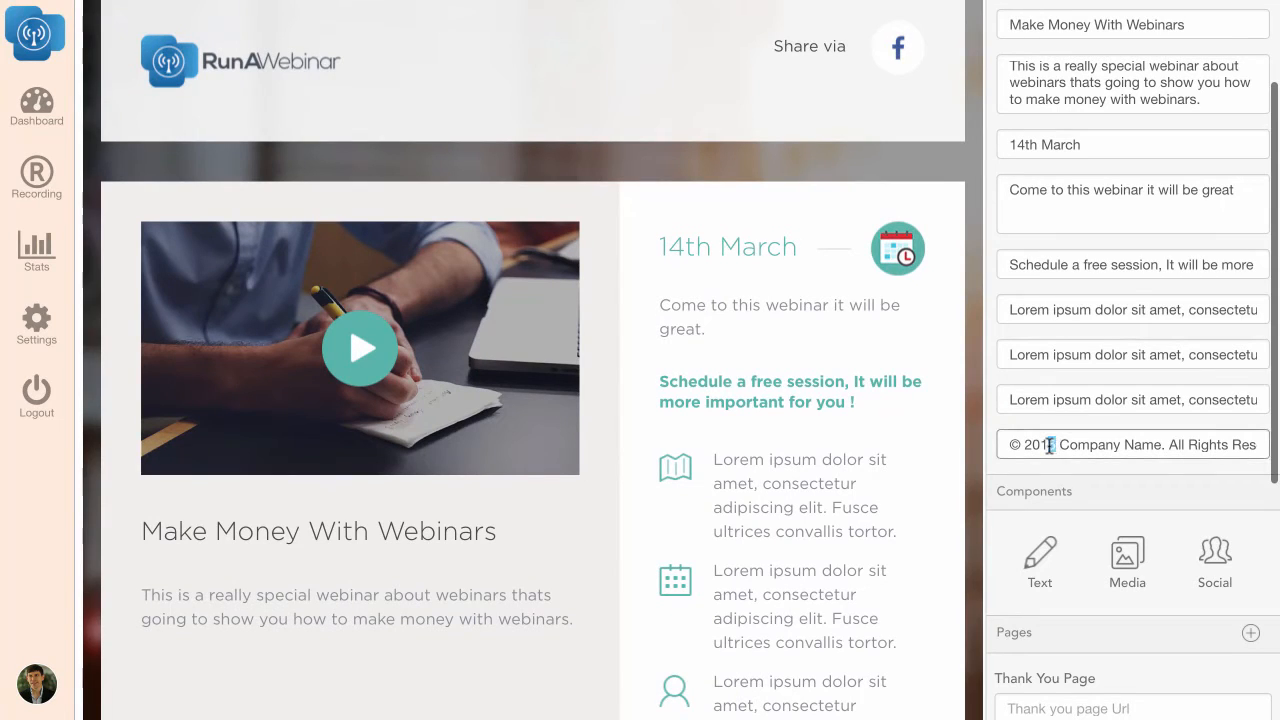
{"action": "type", "text": "6"}
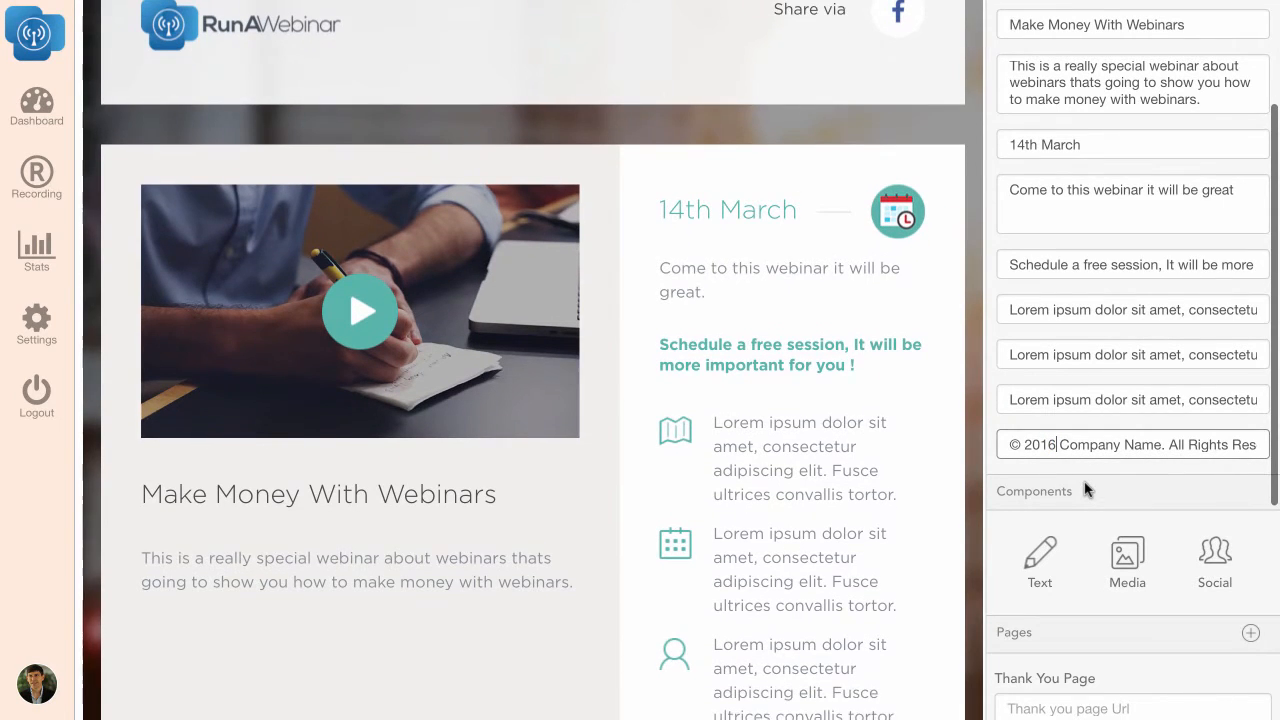
{"action": "scroll", "coordinate": [977, 500], "scroll_direction": "up", "scroll_amount": 4}
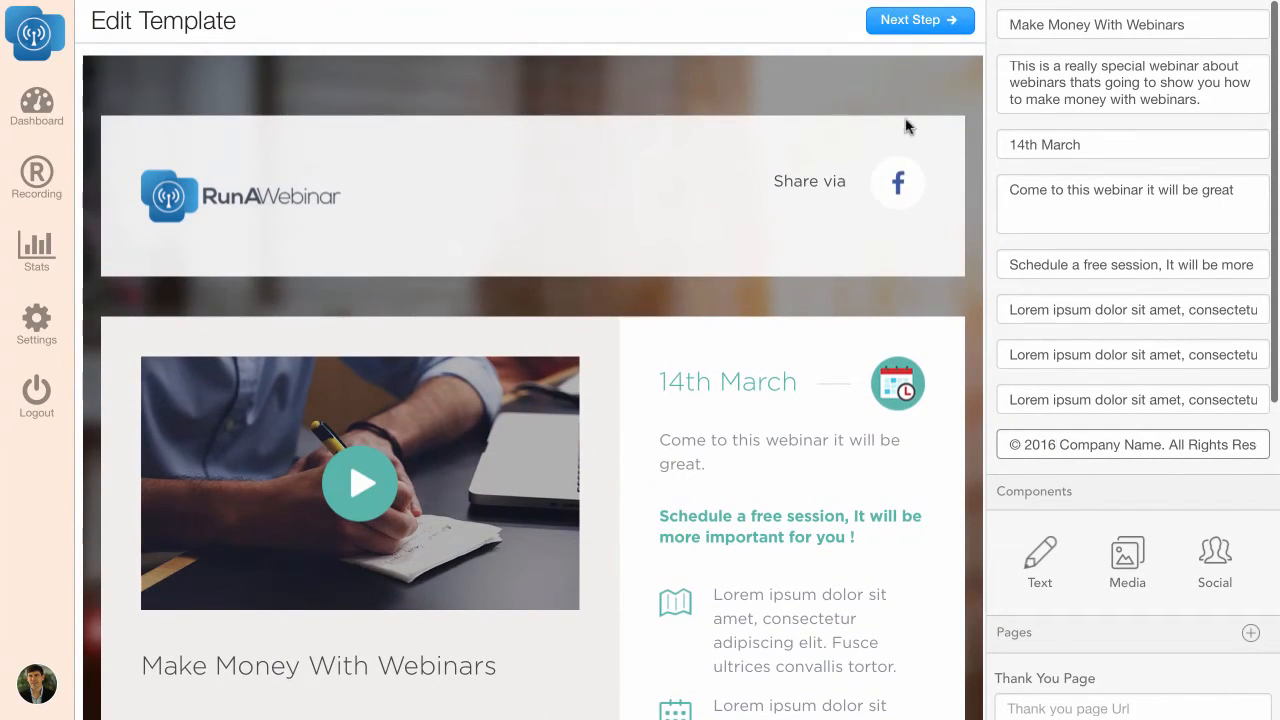
Step: Proceed to the webinar details and set the first pre-webinar email's sending time to 1 Hour before the campaign start
{"action": "left_click", "coordinate": [942, 20]}
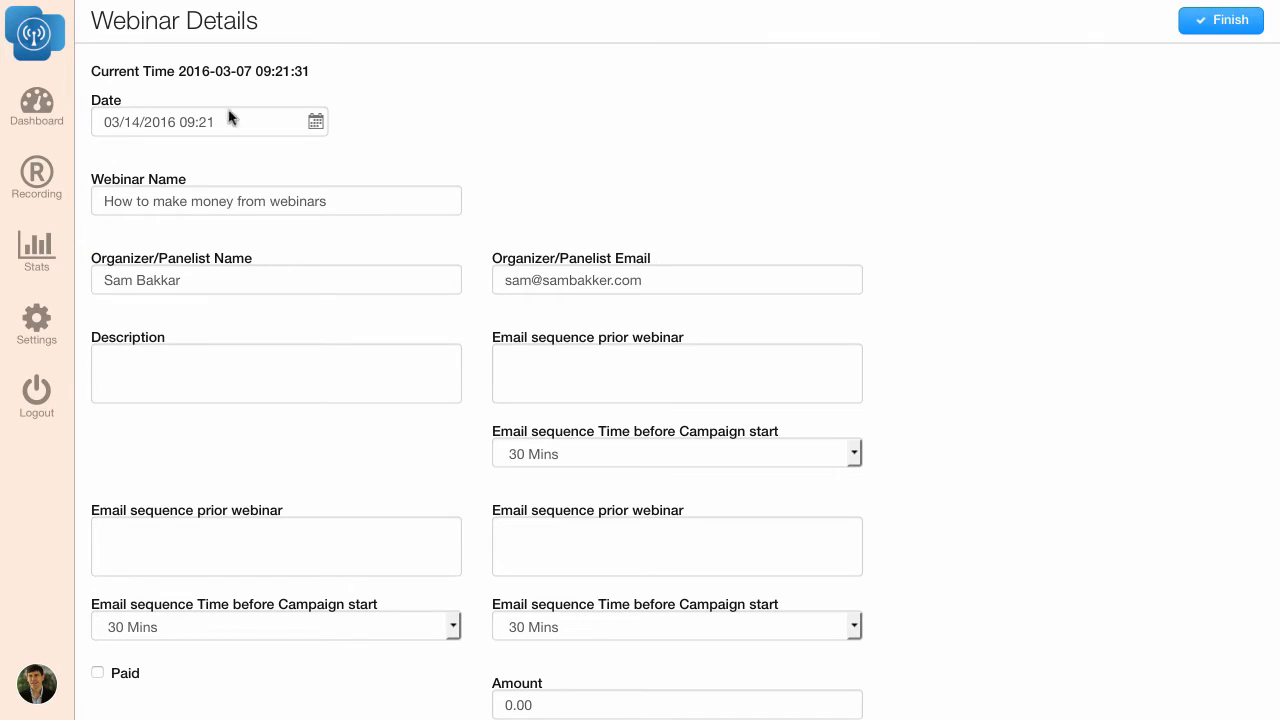
{"action": "left_click", "coordinate": [512, 351]}
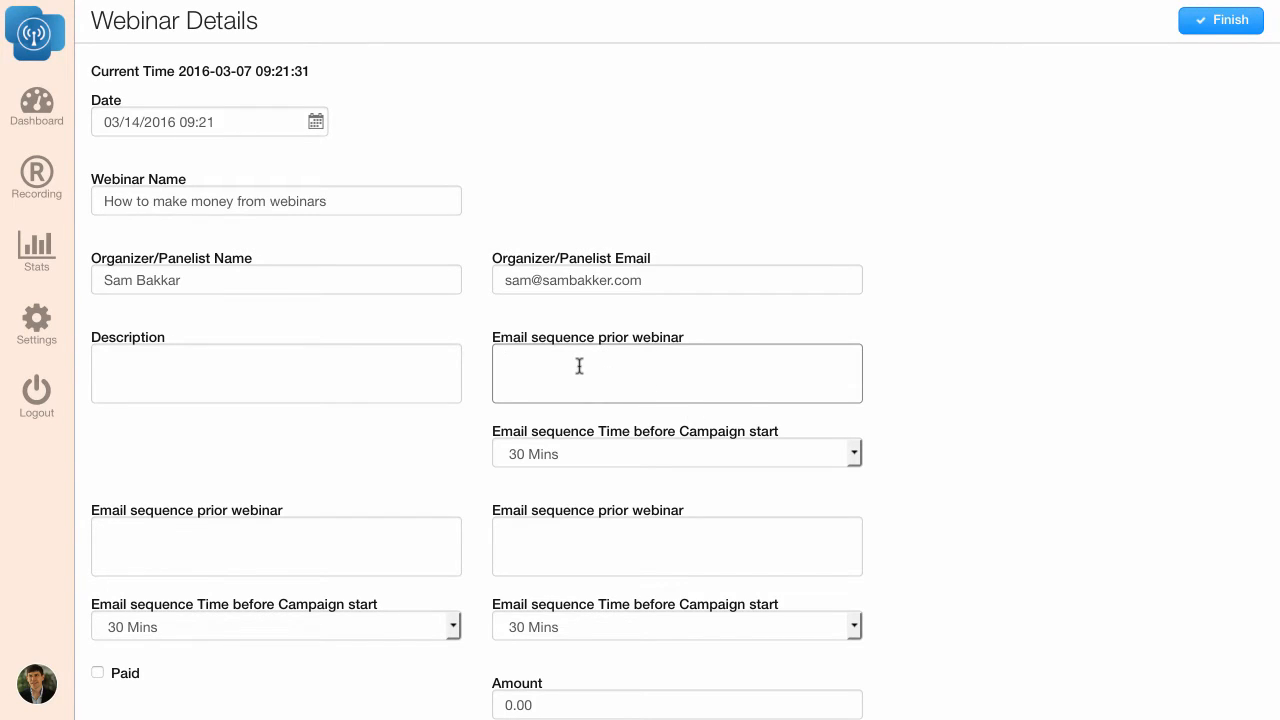
{"action": "left_click", "coordinate": [612, 453]}
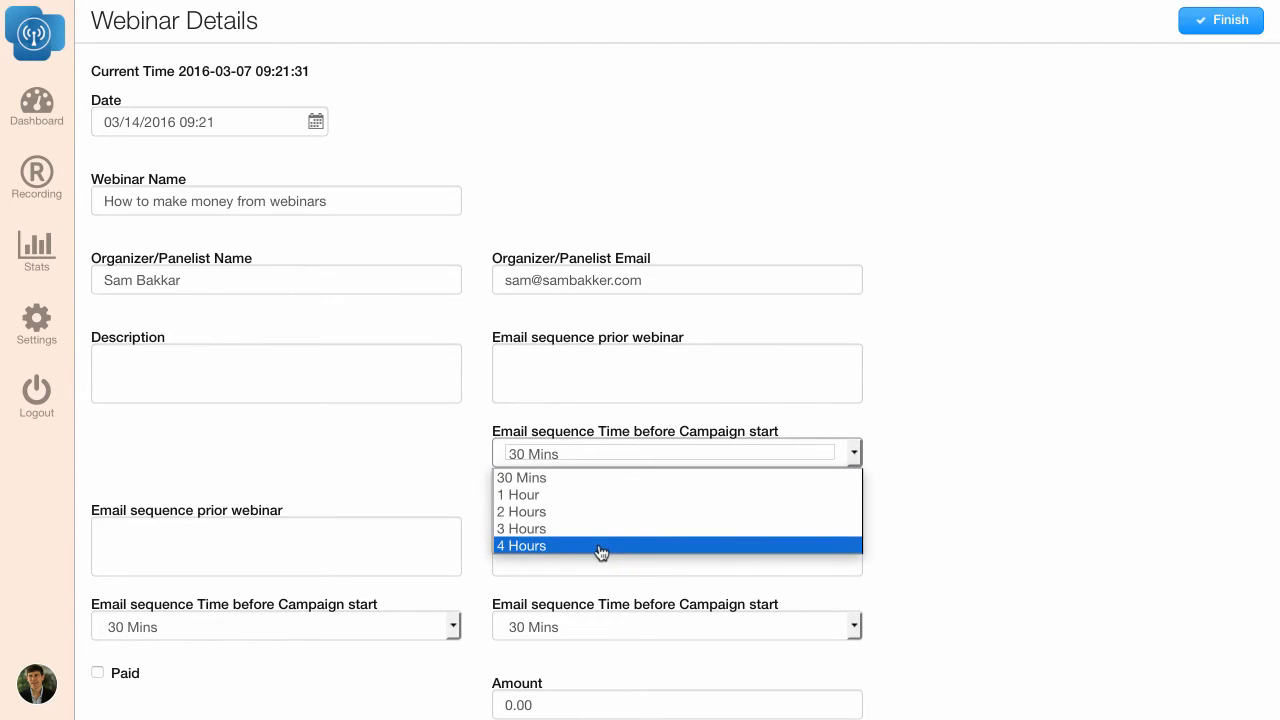
{"action": "left_click", "coordinate": [592, 494]}
{"action": "left_click", "coordinate": [596, 457]}
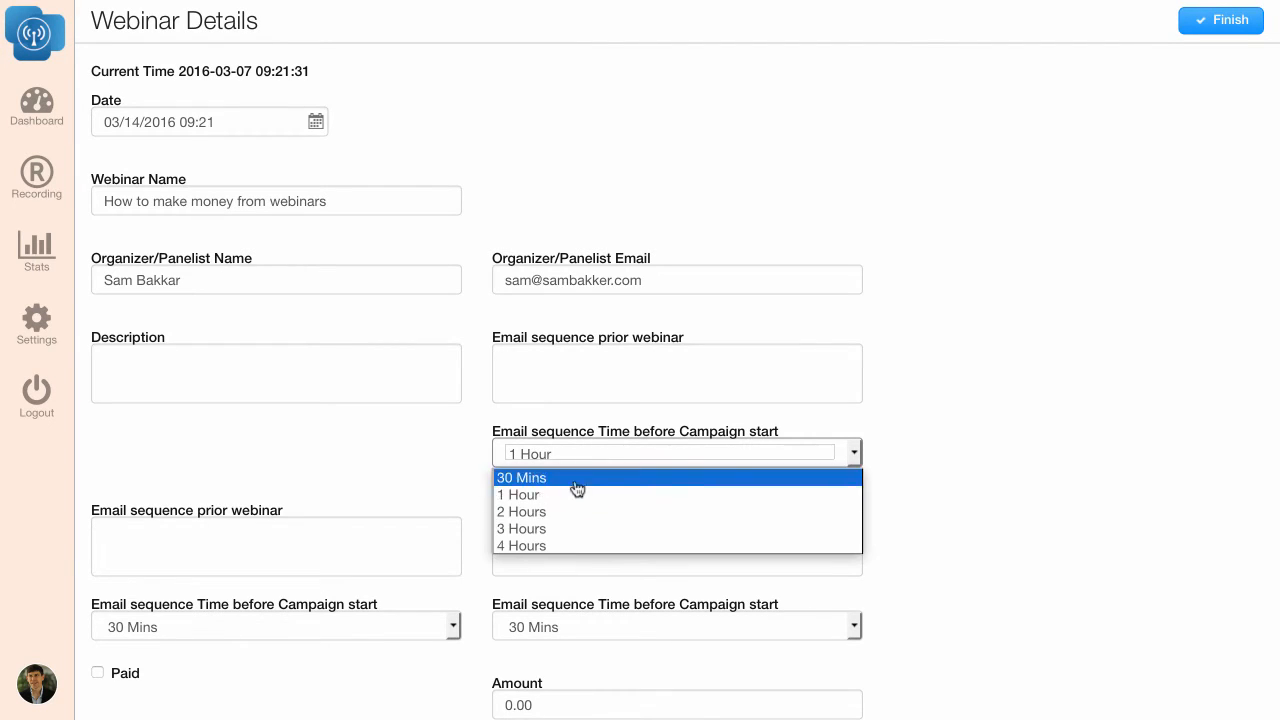
{"action": "left_click", "coordinate": [620, 377]}
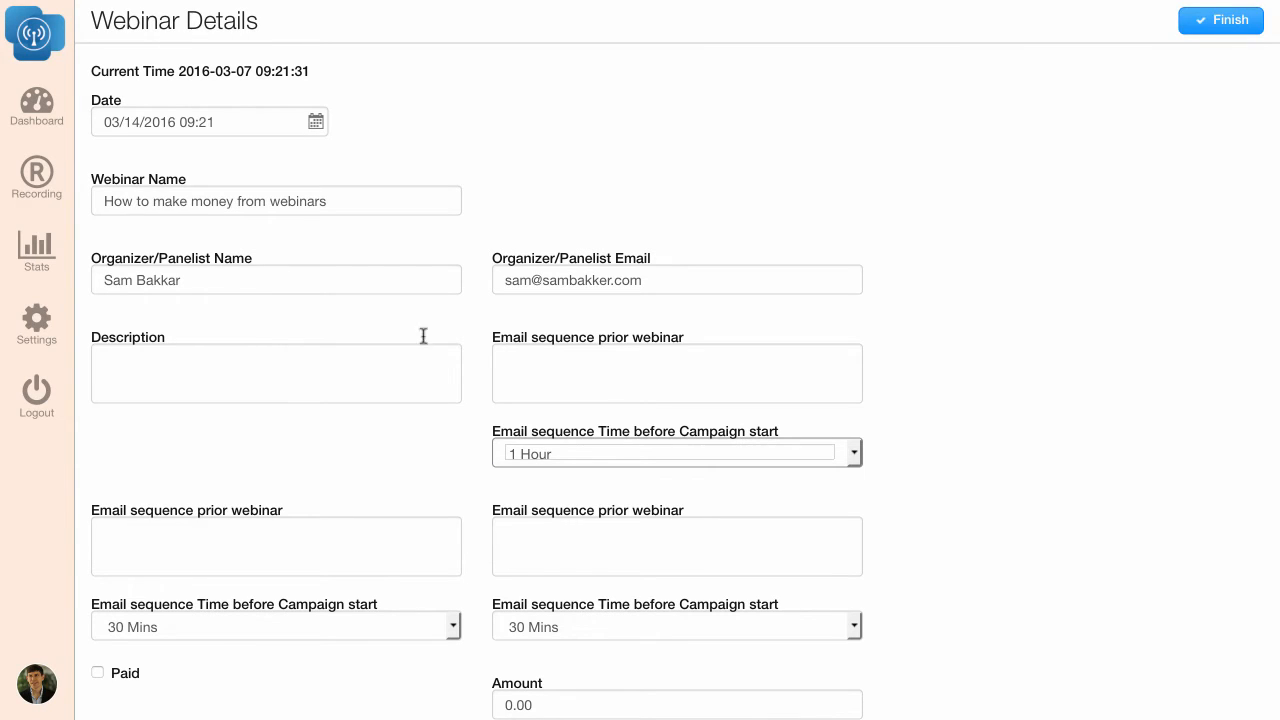
Step: Set the webinar's date and time to 03/09/2016 11:00
{"action": "left_click", "coordinate": [196, 130]}
{"action": "left_click", "coordinate": [234, 255]}
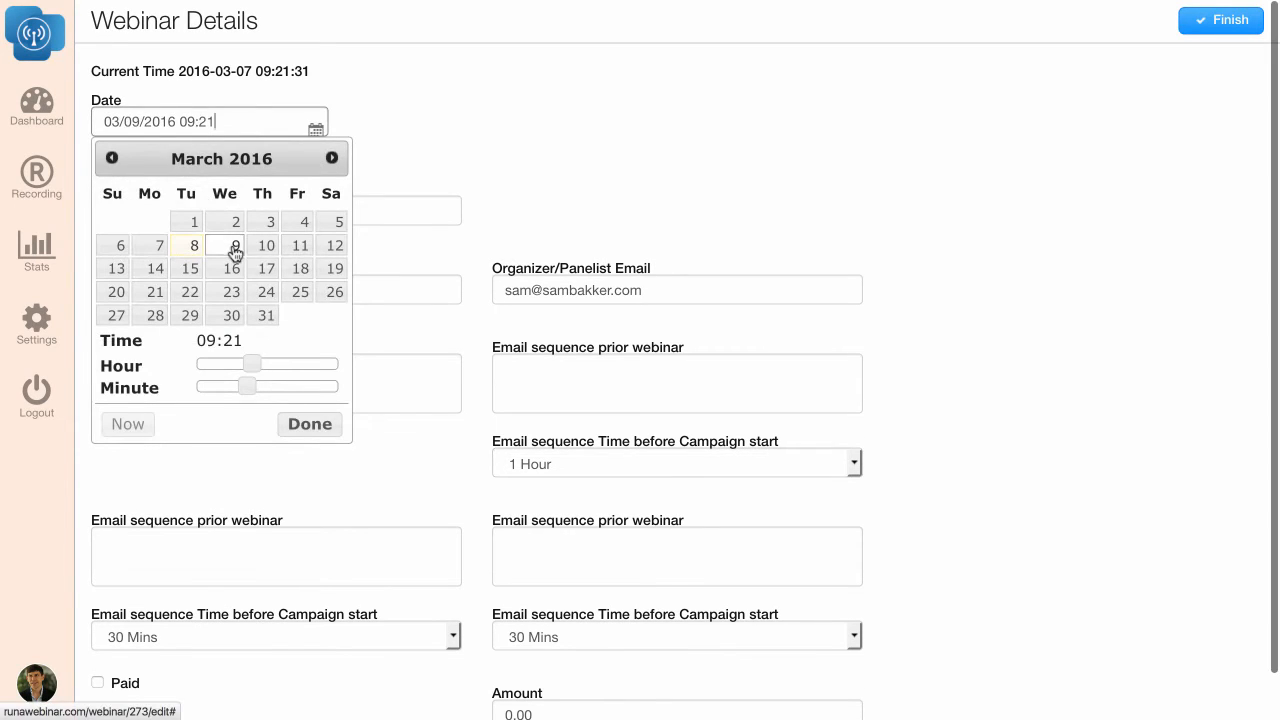
{"action": "left_click_drag", "start_coordinate": [251, 365], "coordinate": [180, 386]}
{"action": "left_click", "coordinate": [322, 424]}
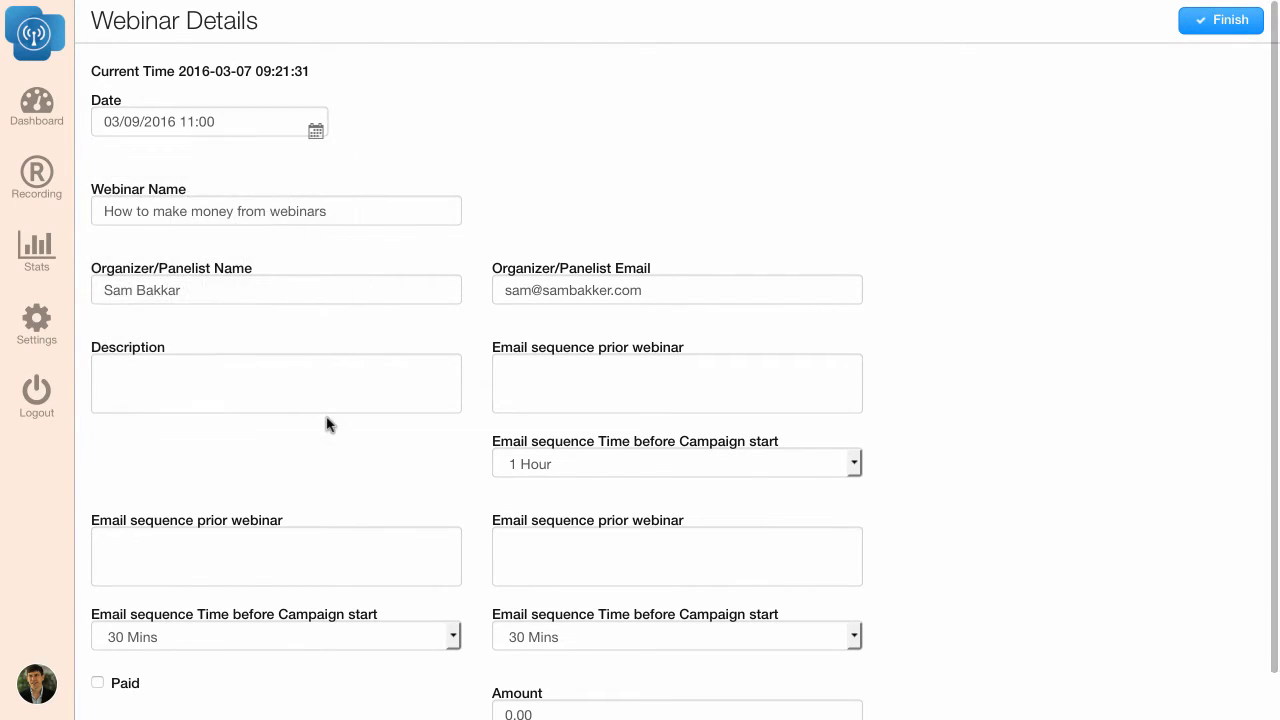
Step: Enter "How to make money with webinars" as the webinar description
{"action": "scroll", "coordinate": [628, 497], "scroll_direction": "down", "scroll_amount": 1}
{"action": "left_click", "coordinate": [571, 514]}
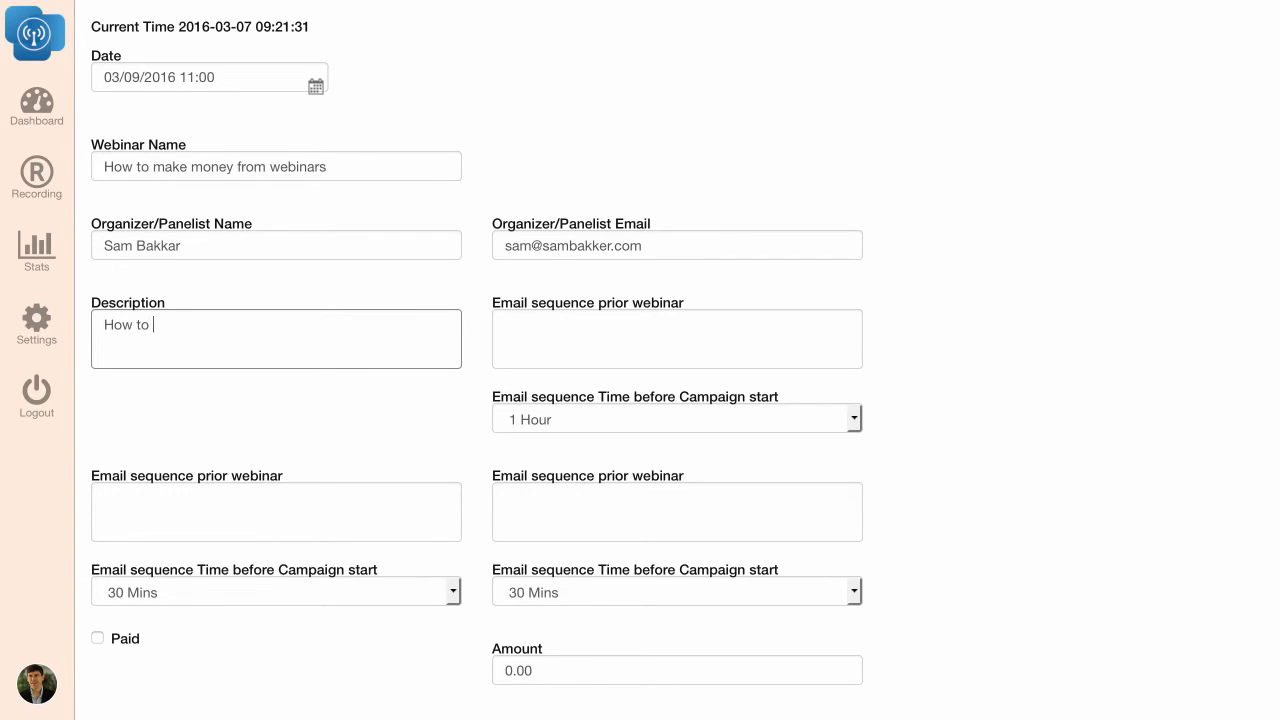
{"action": "type", "text": "ebinars"}
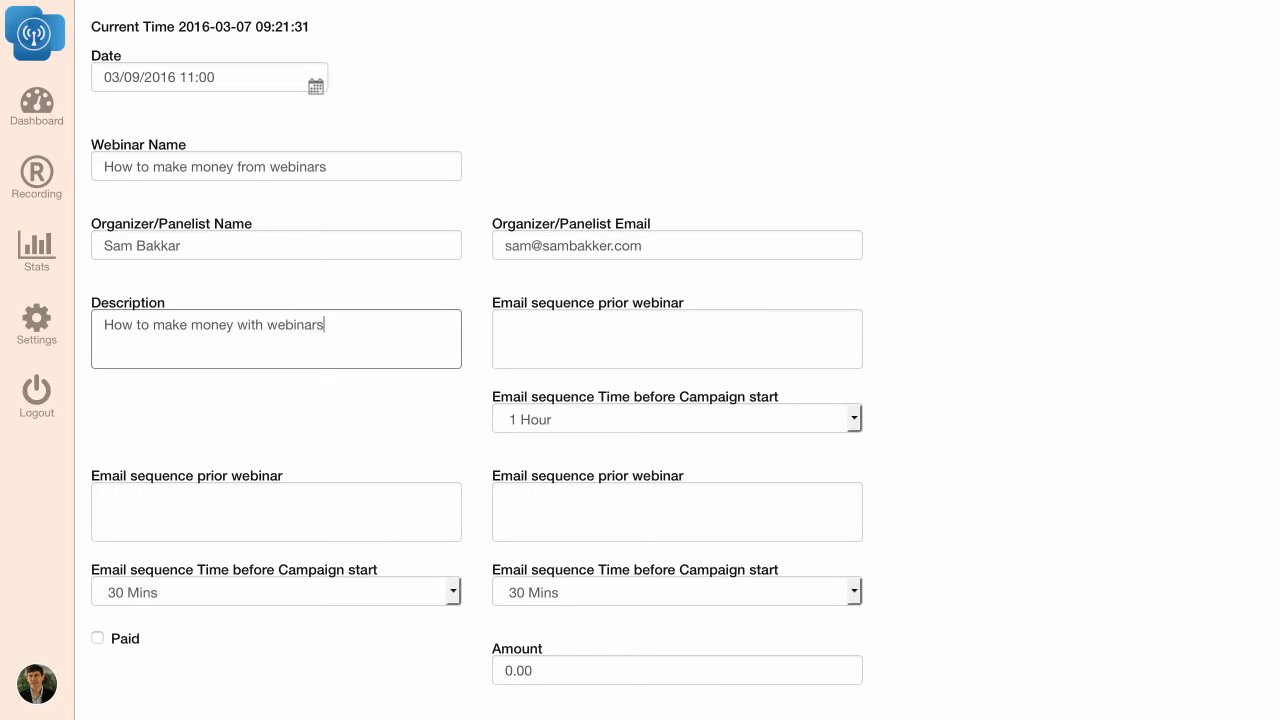
Step: Schedule the three pre-webinar emails at 30 Mins, 1 Hour and 2 Hours before the campaign start
{"action": "left_click", "coordinate": [604, 317]}
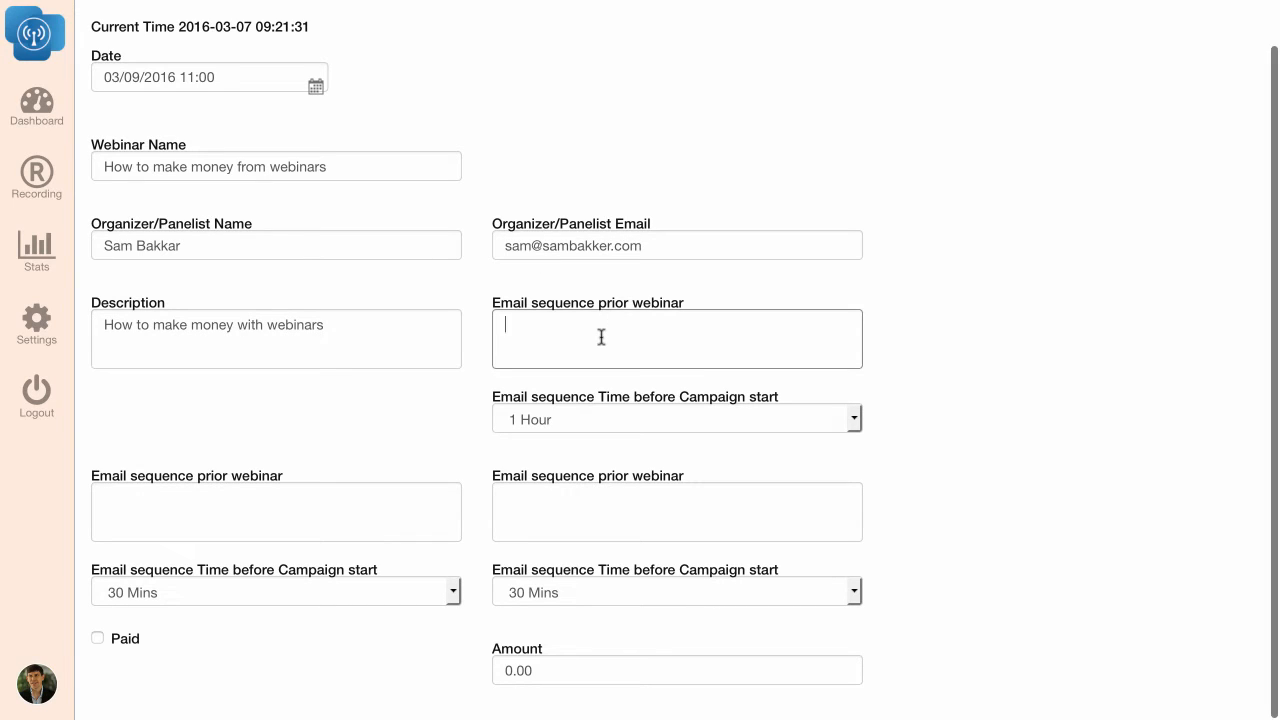
{"action": "left_click", "coordinate": [552, 491]}
{"action": "left_click", "coordinate": [398, 508]}
{"action": "left_click", "coordinate": [429, 594]}
{"action": "left_click", "coordinate": [349, 533]}
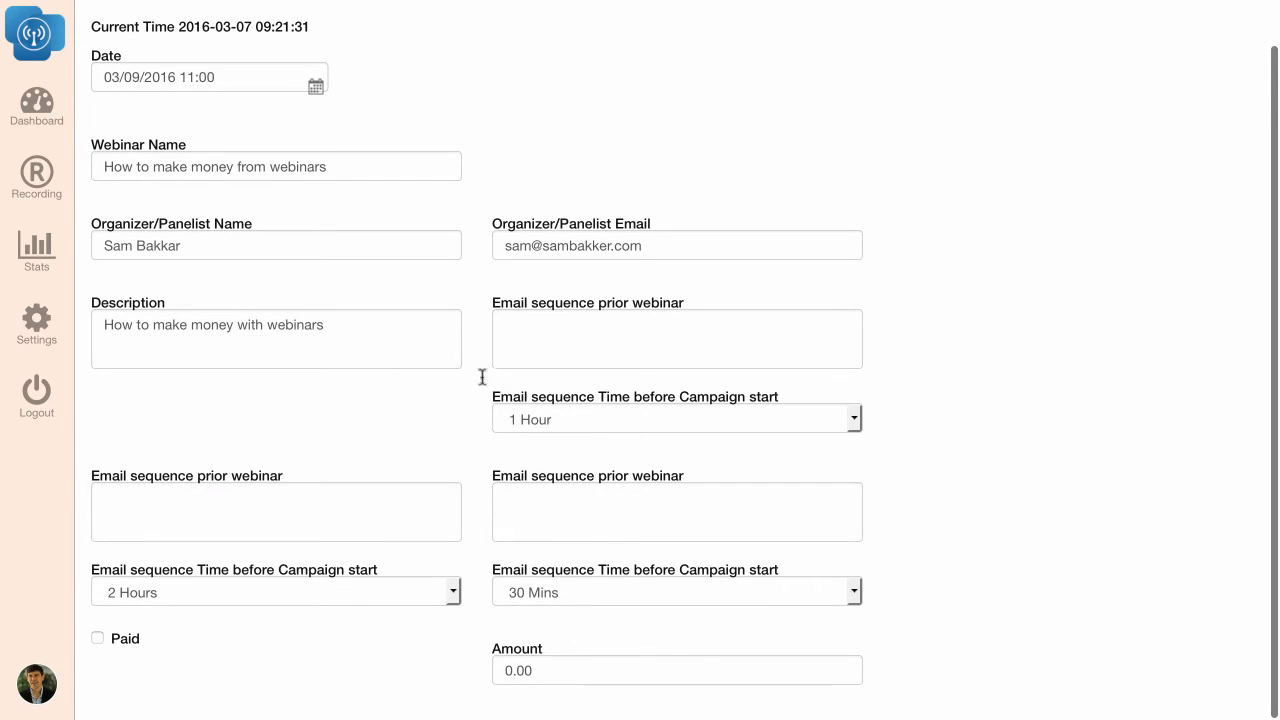
{"action": "left_click", "coordinate": [562, 421]}
{"action": "left_click", "coordinate": [551, 441]}
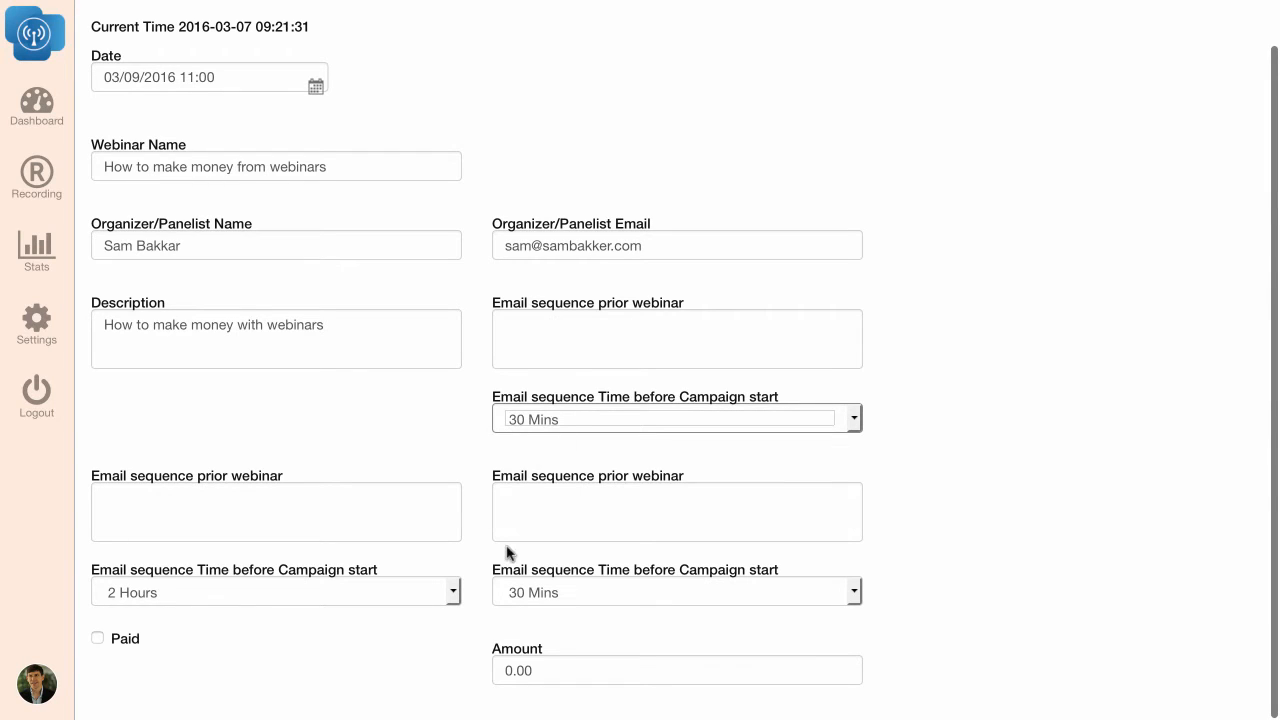
{"action": "left_click", "coordinate": [330, 604]}
{"action": "left_click", "coordinate": [223, 517]}
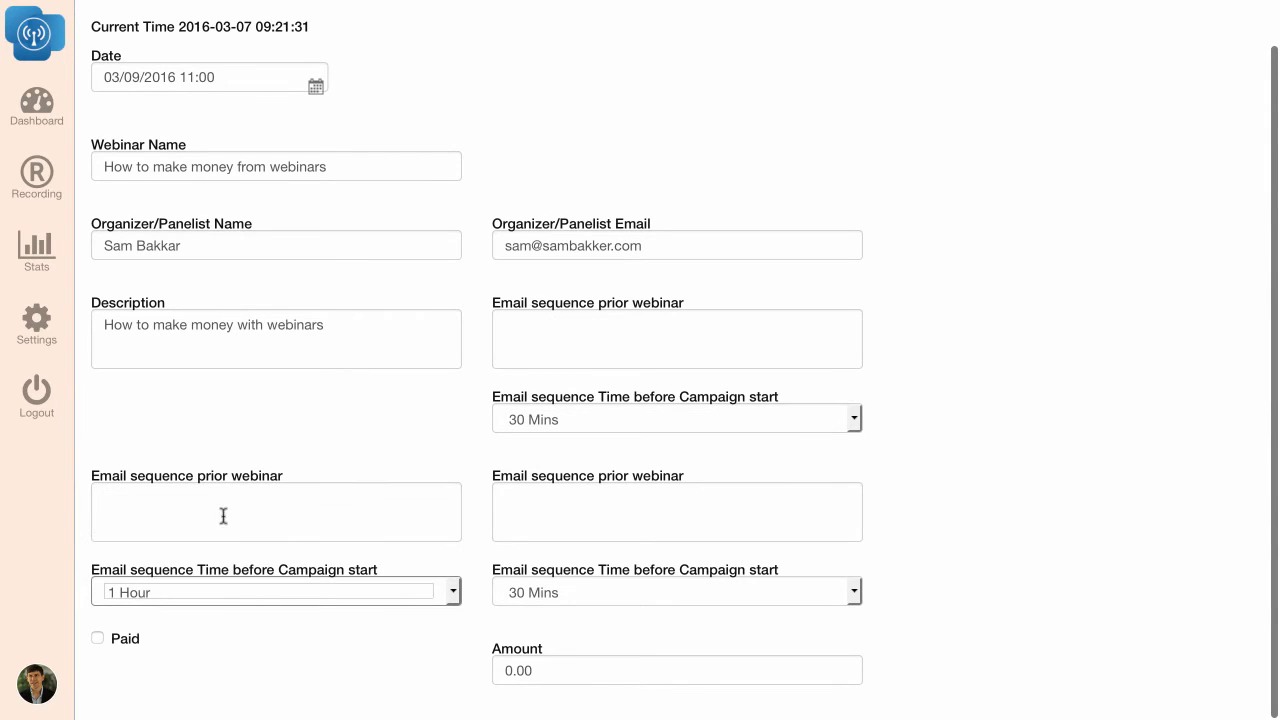
{"action": "left_click", "coordinate": [517, 598]}
{"action": "left_click", "coordinate": [551, 535]}
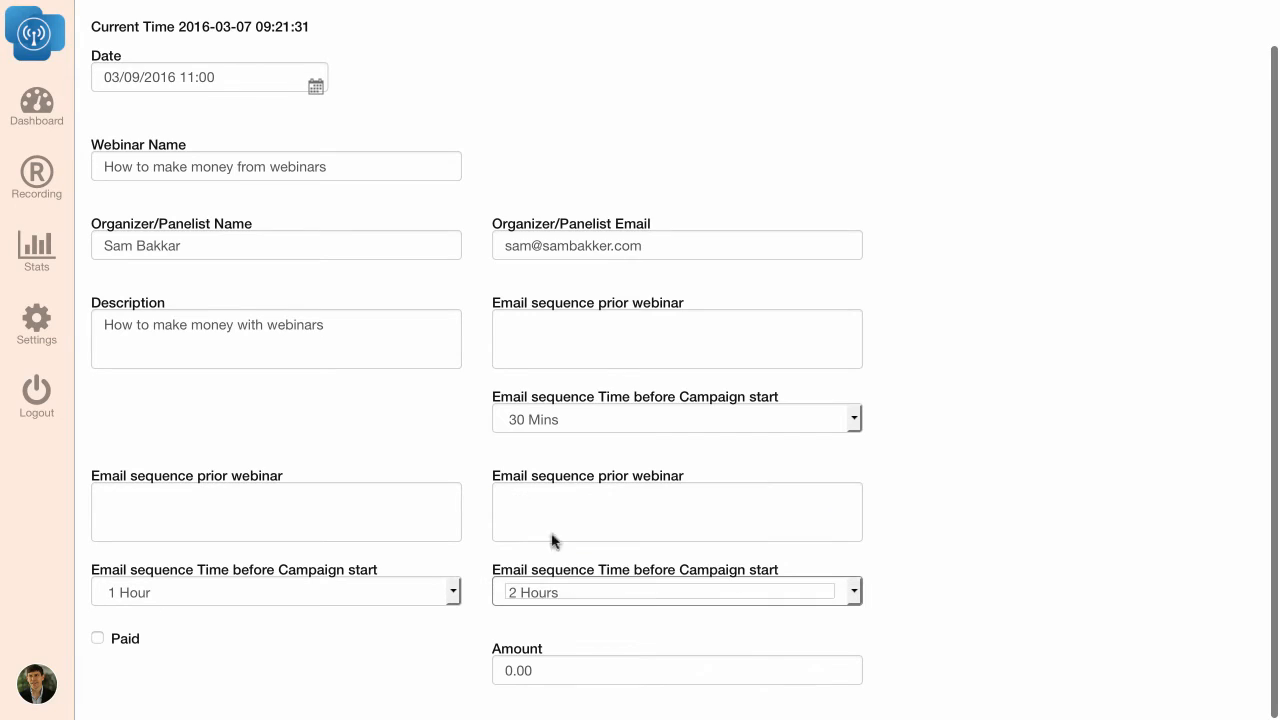
Step: Write "Join the webinar it will be great" in the first pre-webinar email and copy it into the other two emails
{"action": "left_click", "coordinate": [612, 339]}
{"action": "type", "text": "Join the"}
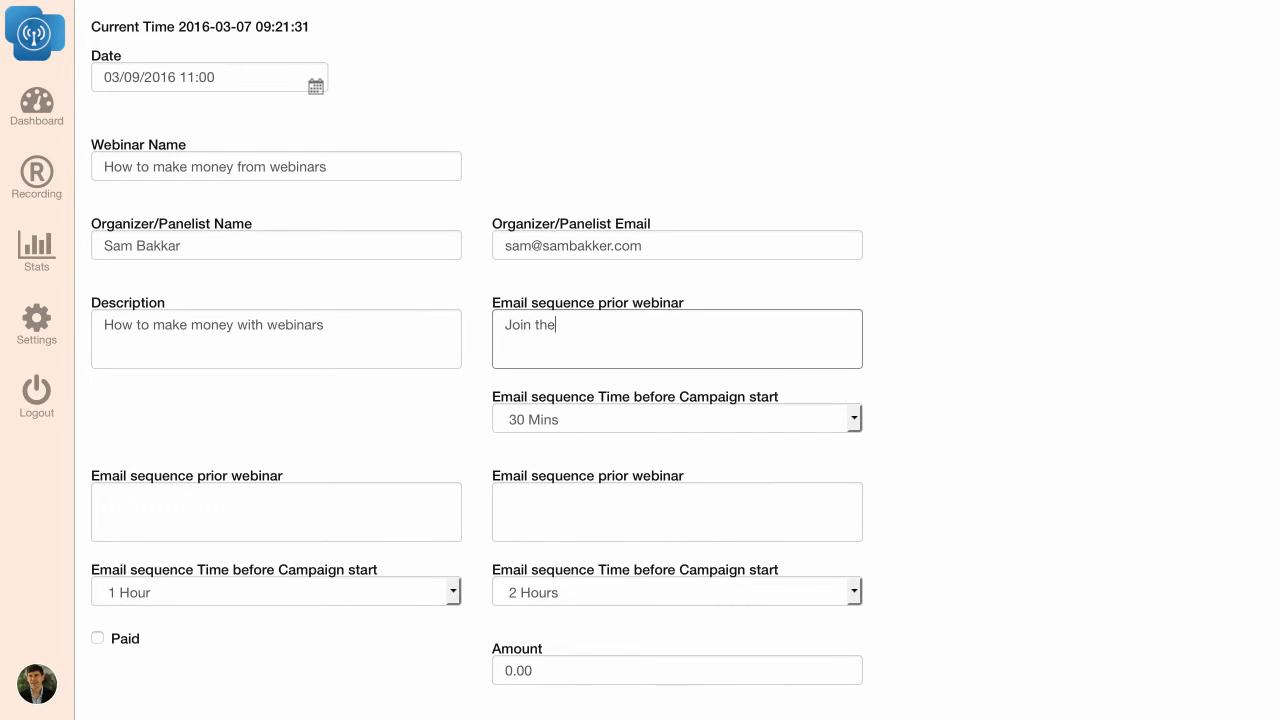
{"action": "type", "text": " webinar it will be great"}
{"action": "left_click_drag", "start_coordinate": [779, 330], "coordinate": [471, 311]}
{"action": "key", "text": "ctrl+c"}
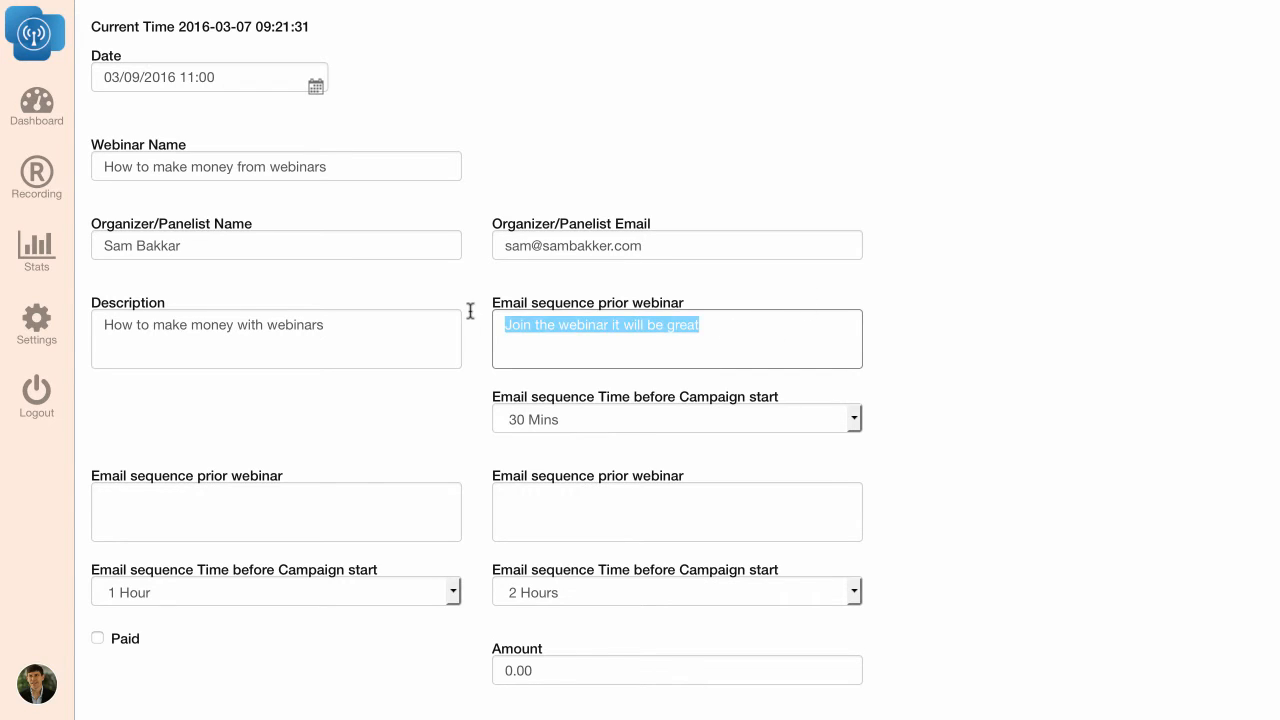
{"action": "left_click", "coordinate": [298, 524]}
{"action": "key", "text": "ctrl+v"}
{"action": "left_click", "coordinate": [543, 520]}
{"action": "key", "text": "ctrl+v"}
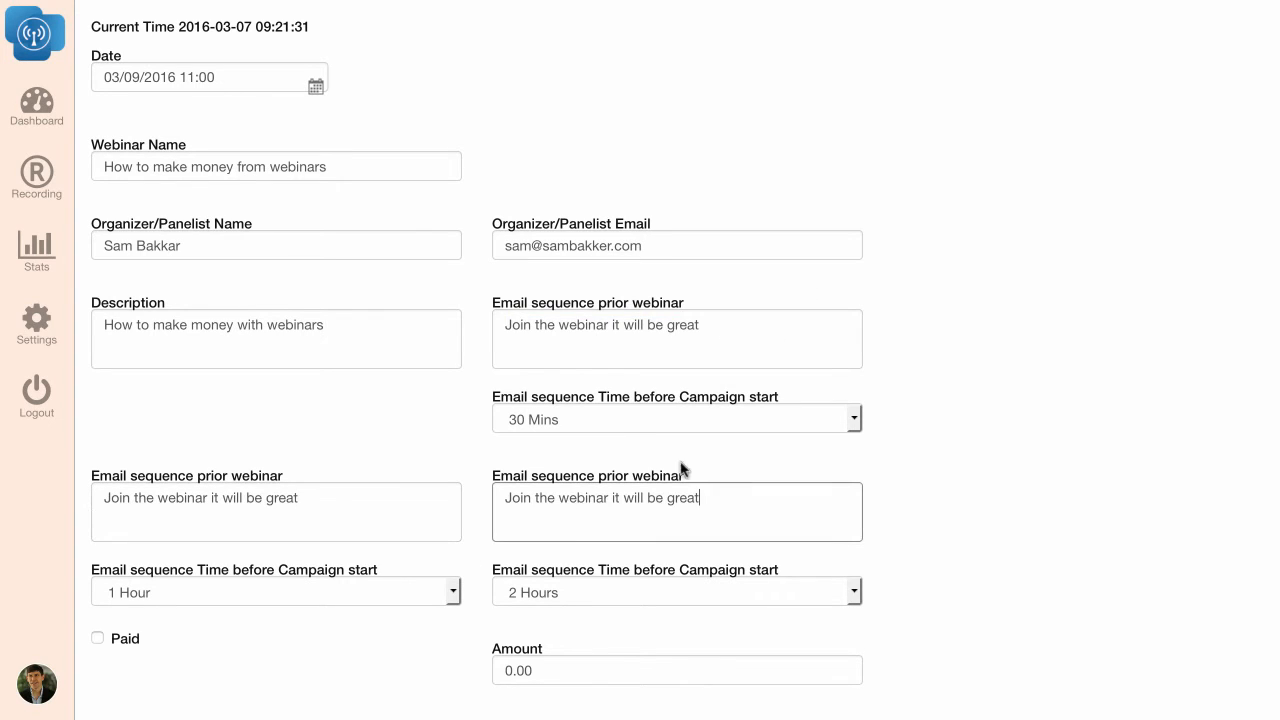
Step: Check the organizer name in the webinar details and finish creating the webinar
{"action": "scroll", "coordinate": [897, 597], "scroll_direction": "up", "scroll_amount": 1}
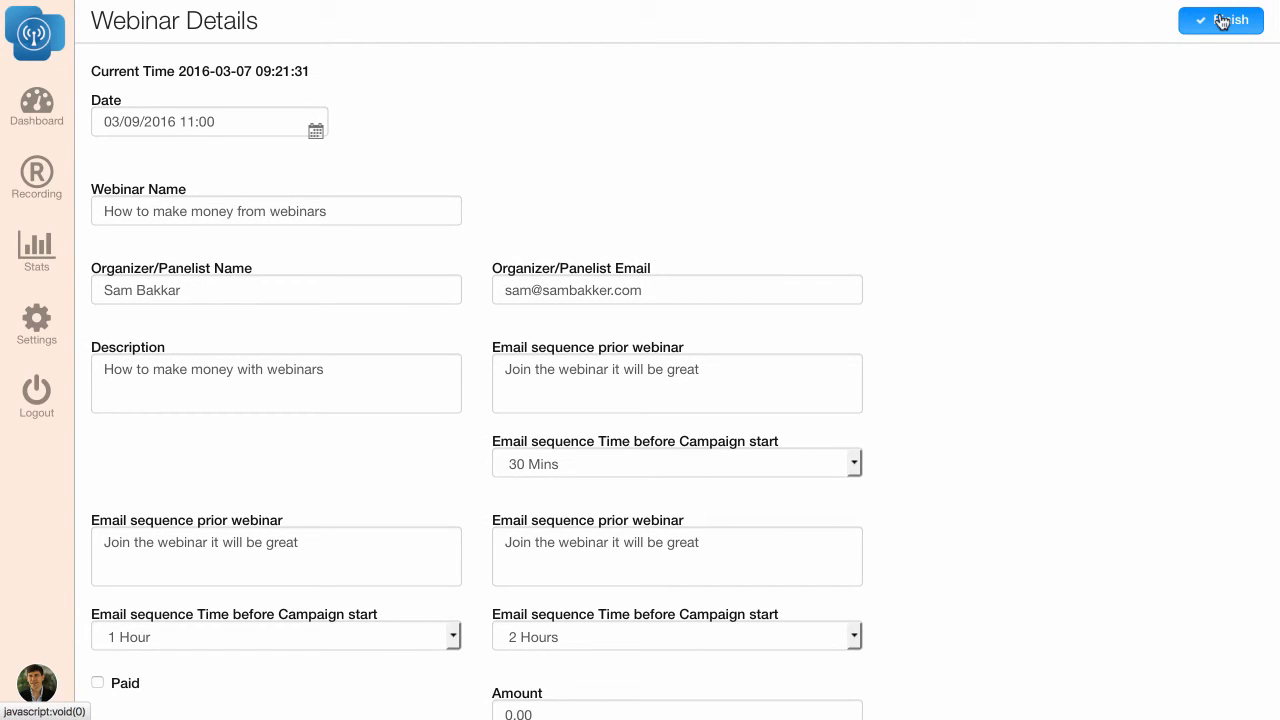
{"action": "left_click", "coordinate": [176, 290]}
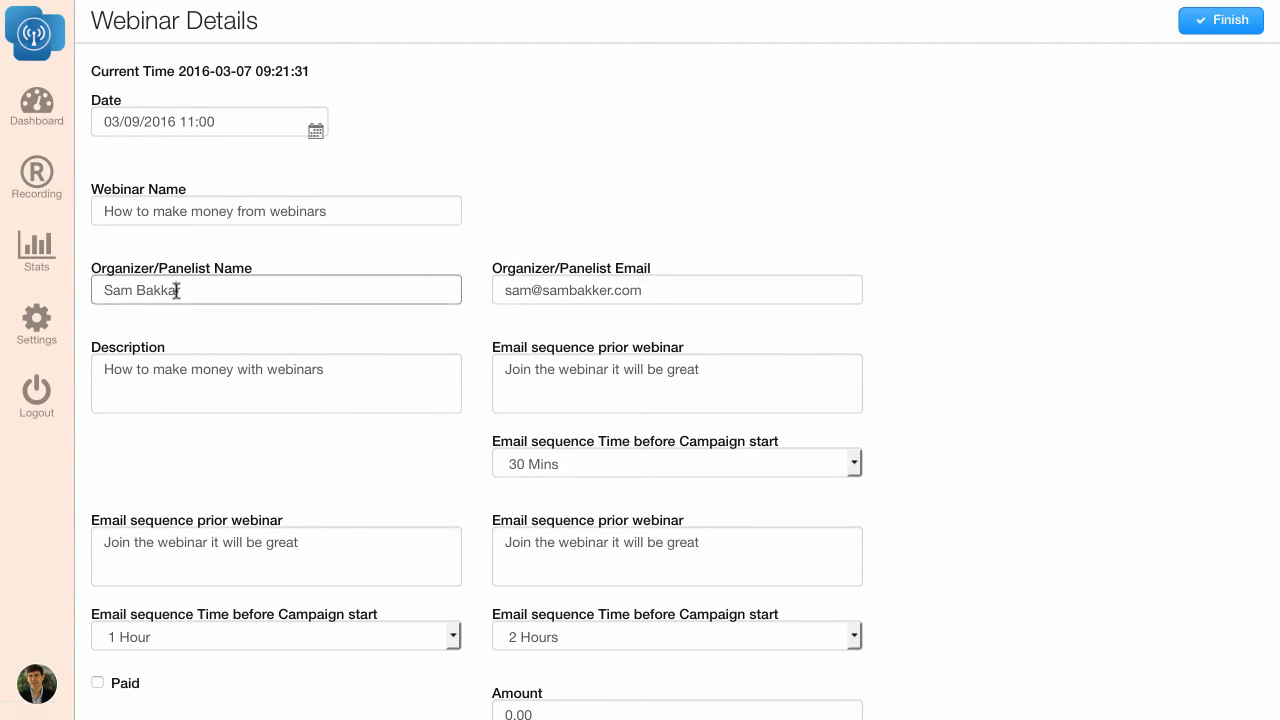
{"action": "left_click", "coordinate": [1226, 22]}
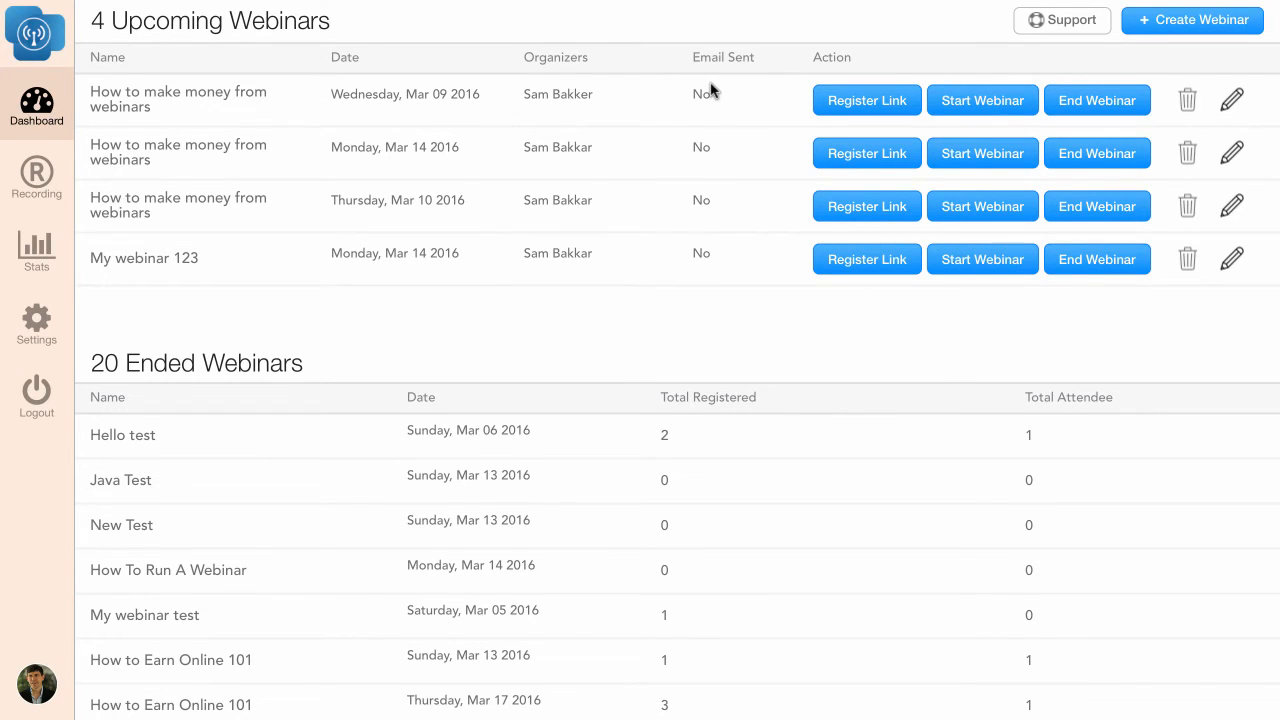
Step: Open the registration page of the upcoming Mar 09 2016 webinar and bring up its sign-up form
{"action": "left_click", "coordinate": [882, 110]}
{"action": "scroll", "coordinate": [986, 551], "scroll_direction": "down", "scroll_amount": 5}
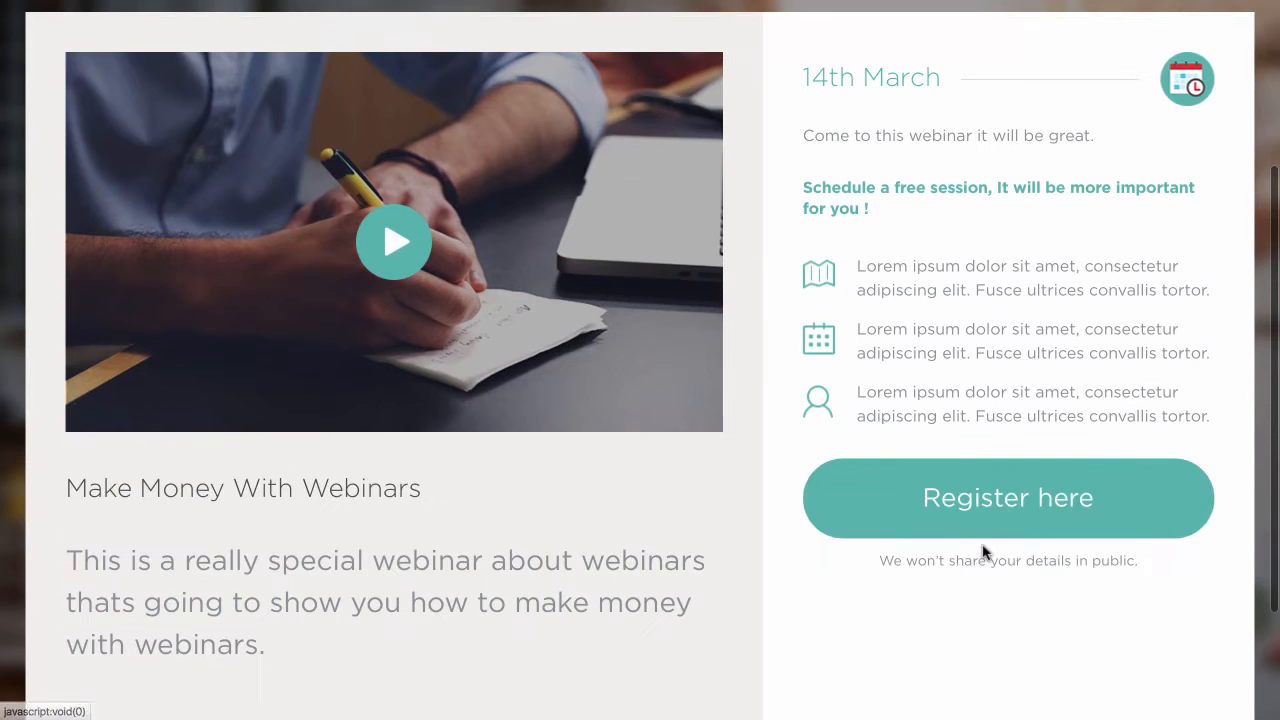
{"action": "left_click", "coordinate": [1006, 491]}
Step: Register for the webinar by entering the attendee's name and e-mail address and submitting the form
{"action": "left_click", "coordinate": [900, 487]}
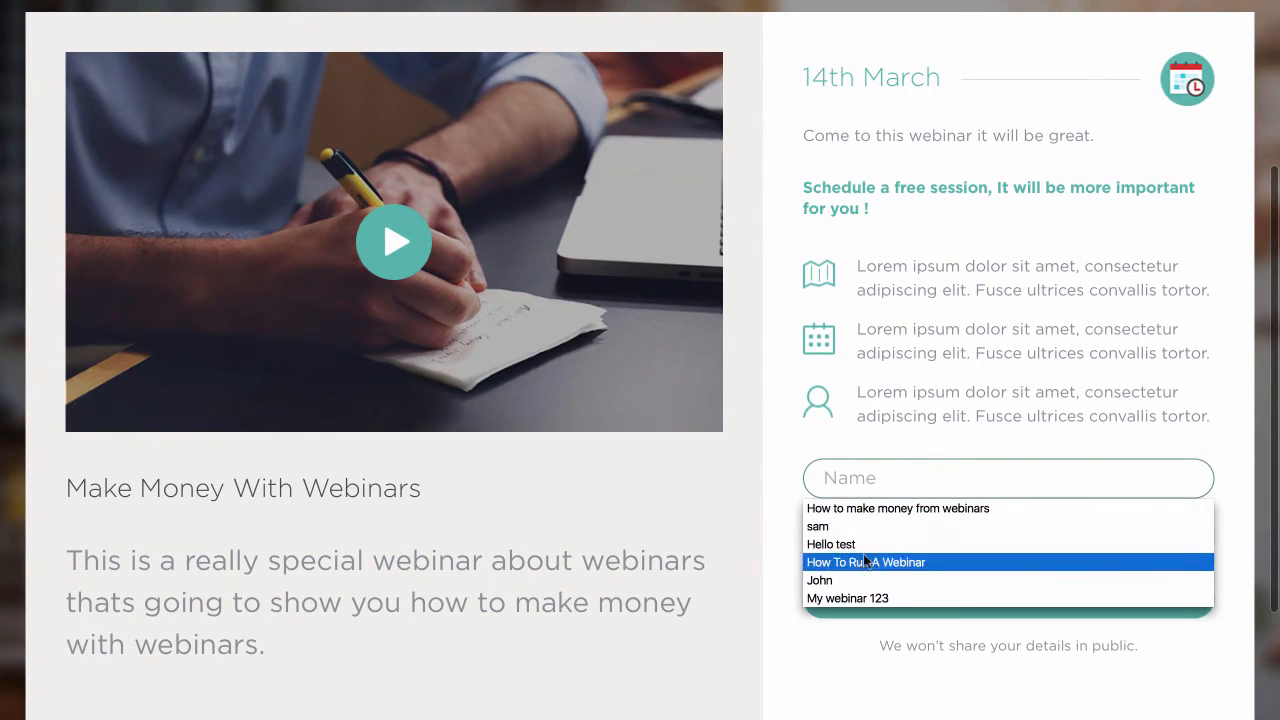
{"action": "left_click", "coordinate": [885, 530]}
{"action": "left_click", "coordinate": [884, 537]}
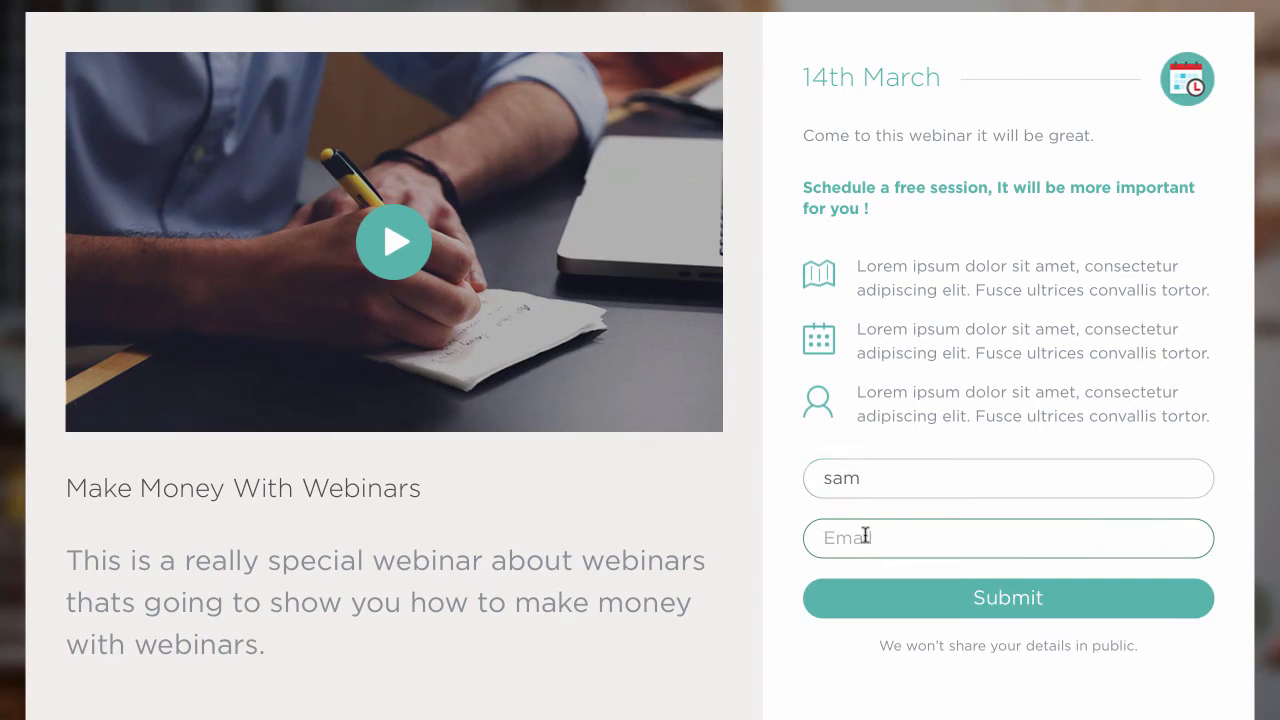
{"action": "type", "text": "sam"}
{"action": "left_click", "coordinate": [857, 568]}
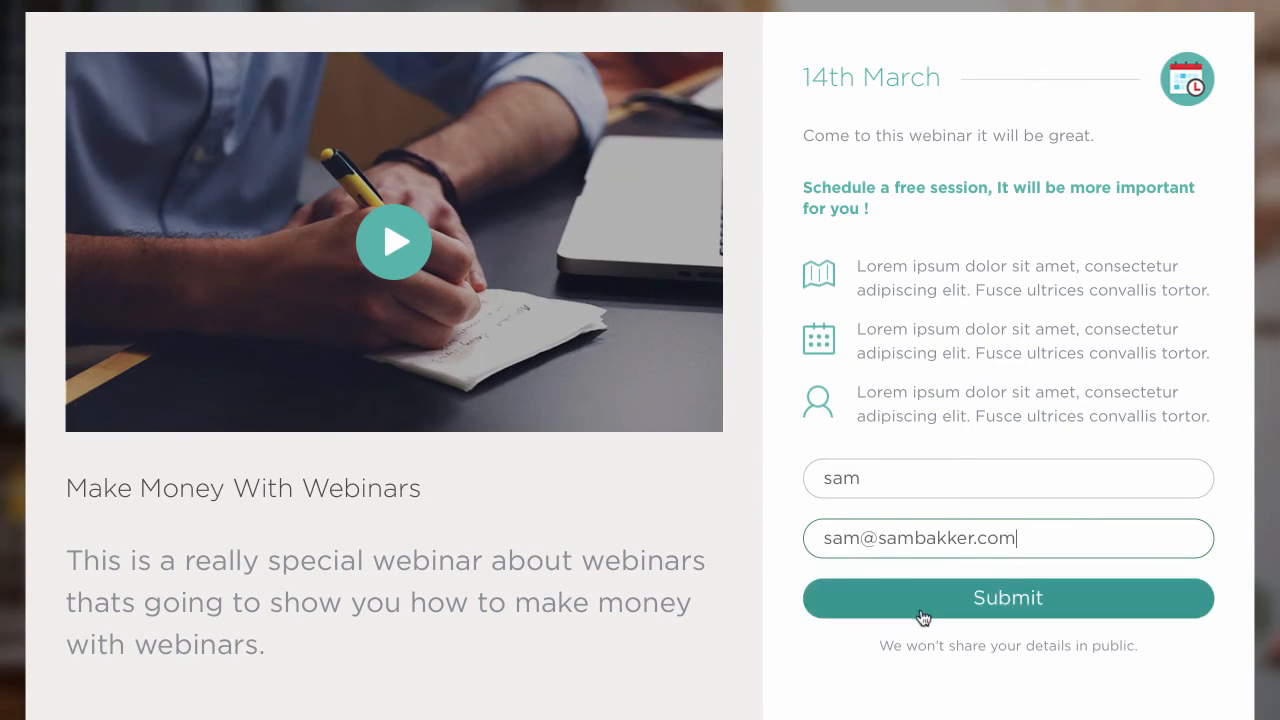
{"action": "left_click", "coordinate": [920, 608]}
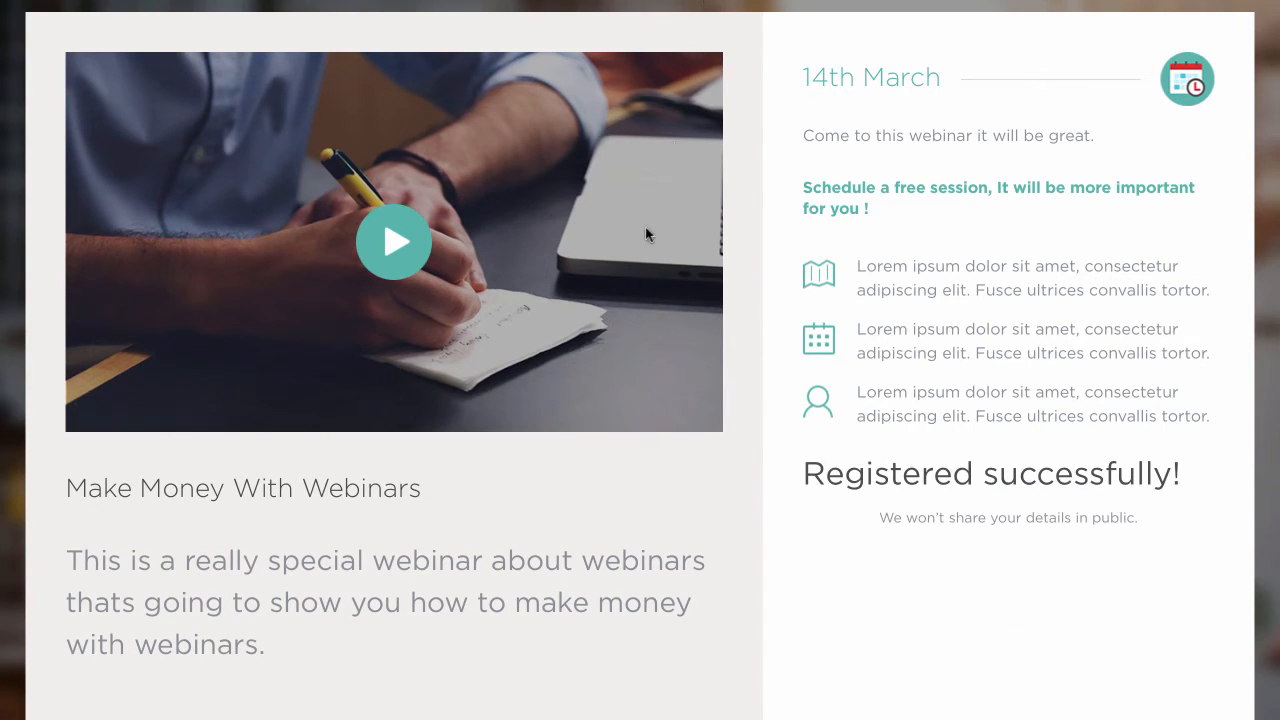
Step: Switch to Gmail in Chrome, open the webinar registration confirmation email and examine its contents and sender
{"action": "mouse_move", "coordinate": [478, 712]}
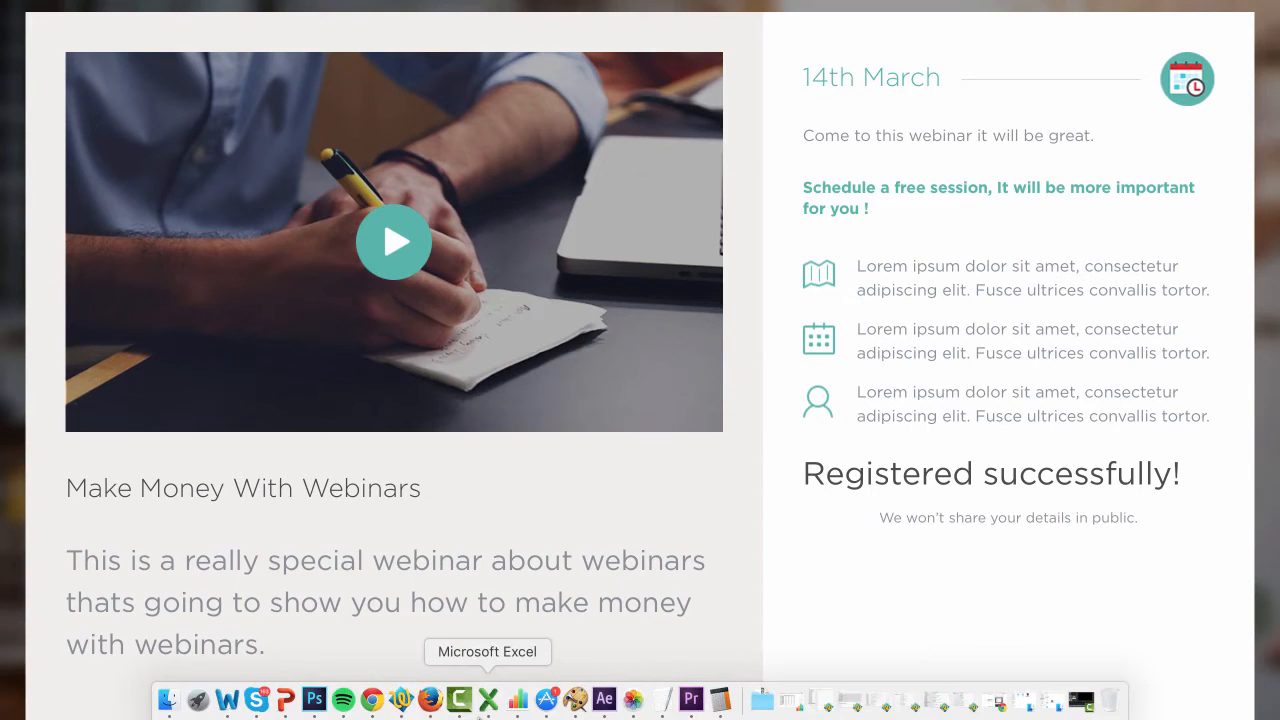
{"action": "left_click", "coordinate": [372, 700]}
{"action": "left_click", "coordinate": [400, 1]}
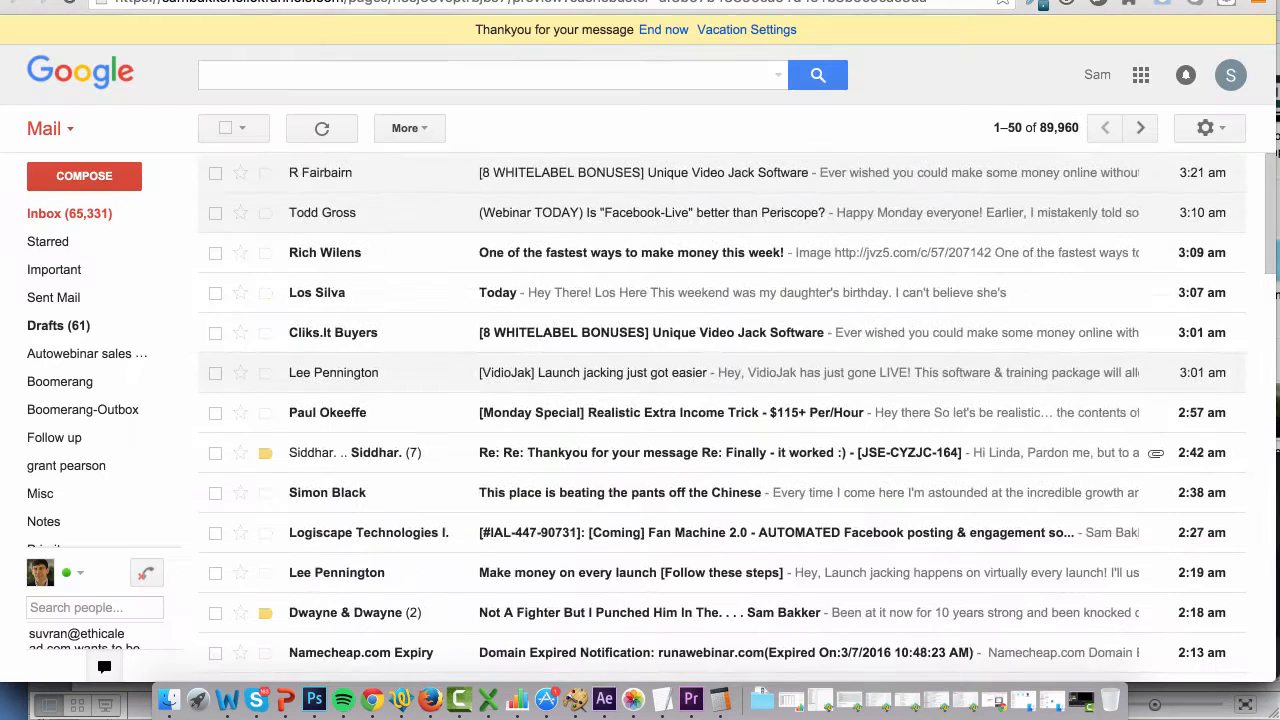
{"action": "left_click", "coordinate": [610, 165]}
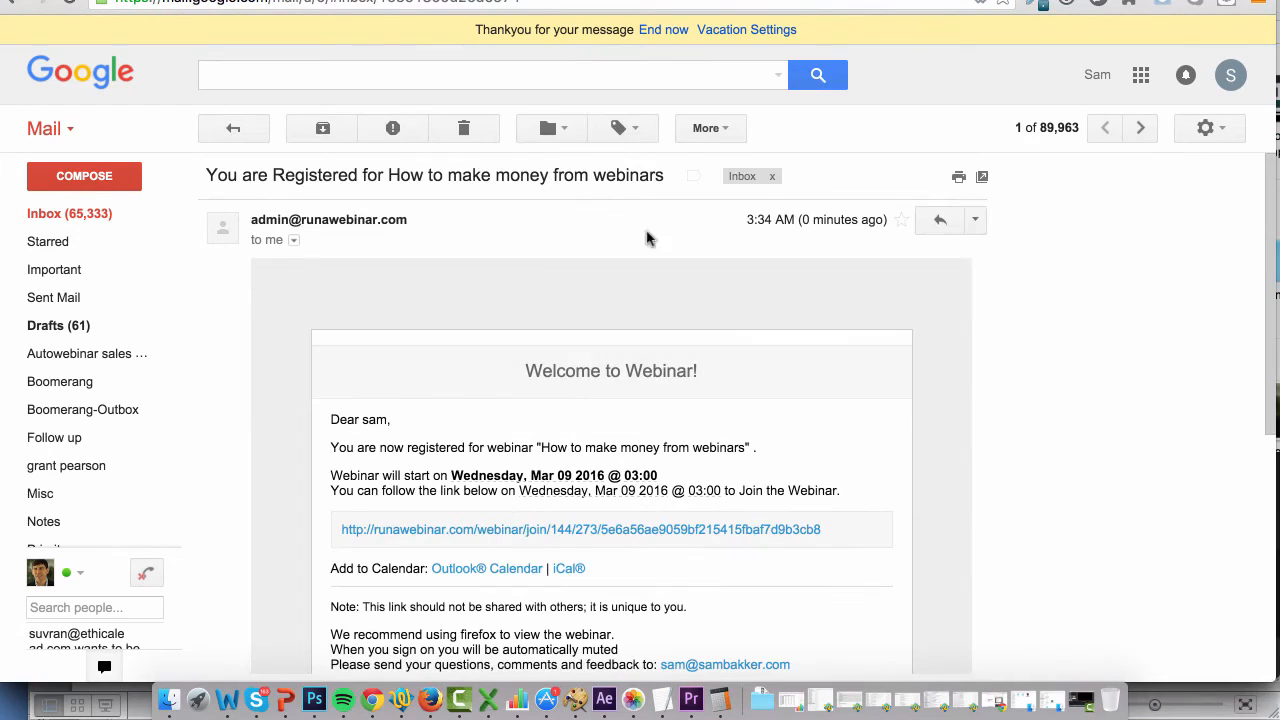
{"action": "scroll", "coordinate": [1016, 509], "scroll_direction": "down", "scroll_amount": 3}
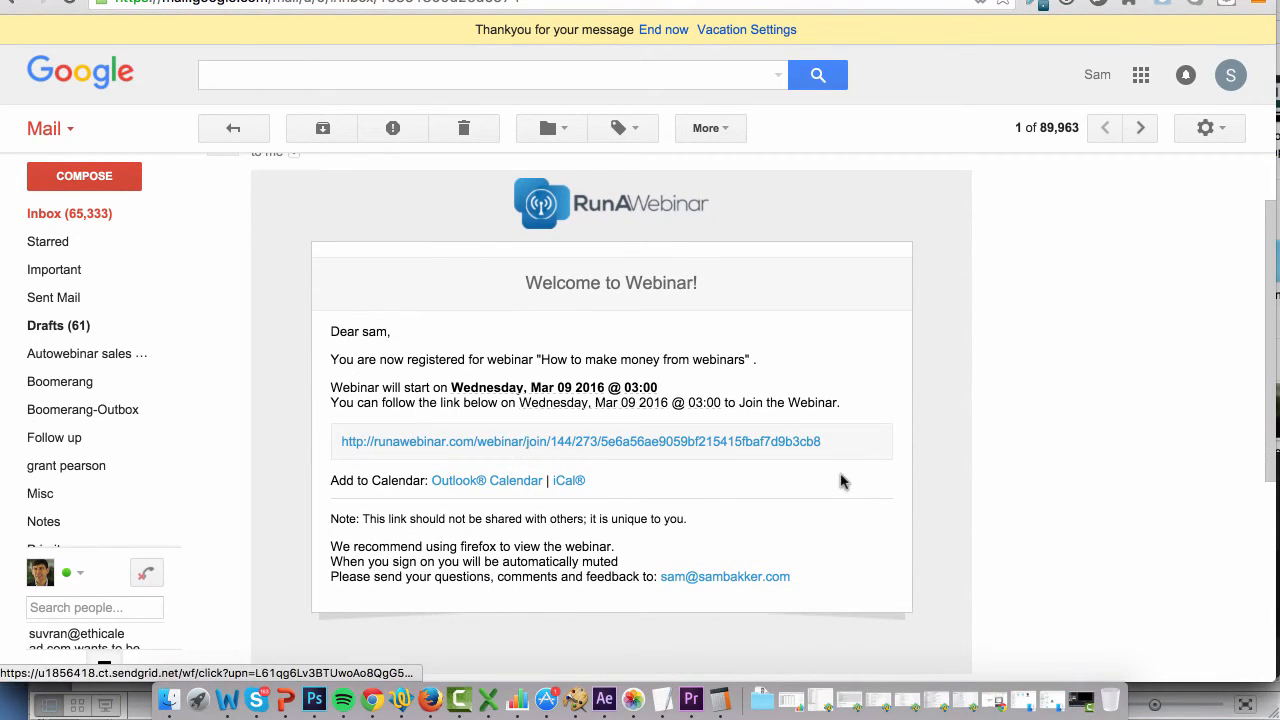
{"action": "scroll", "coordinate": [840, 482], "scroll_direction": "up", "scroll_amount": 1}
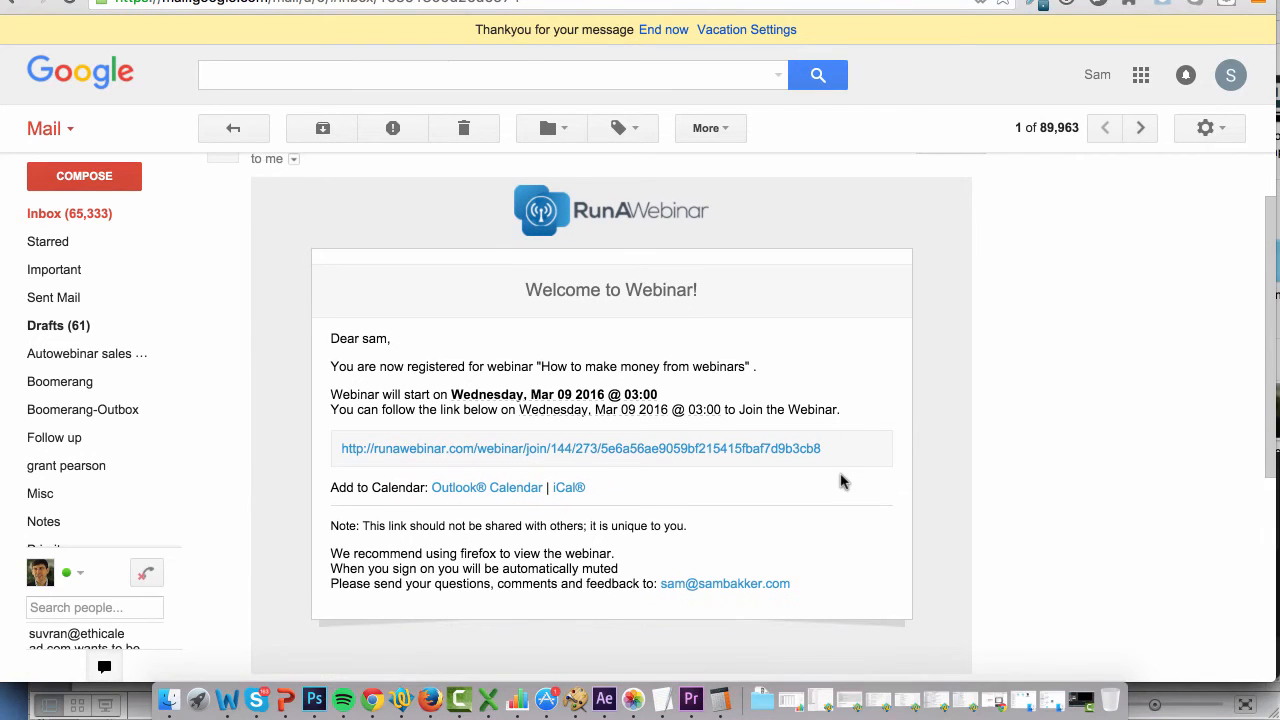
{"action": "scroll", "coordinate": [840, 482], "scroll_direction": "up", "scroll_amount": 3}
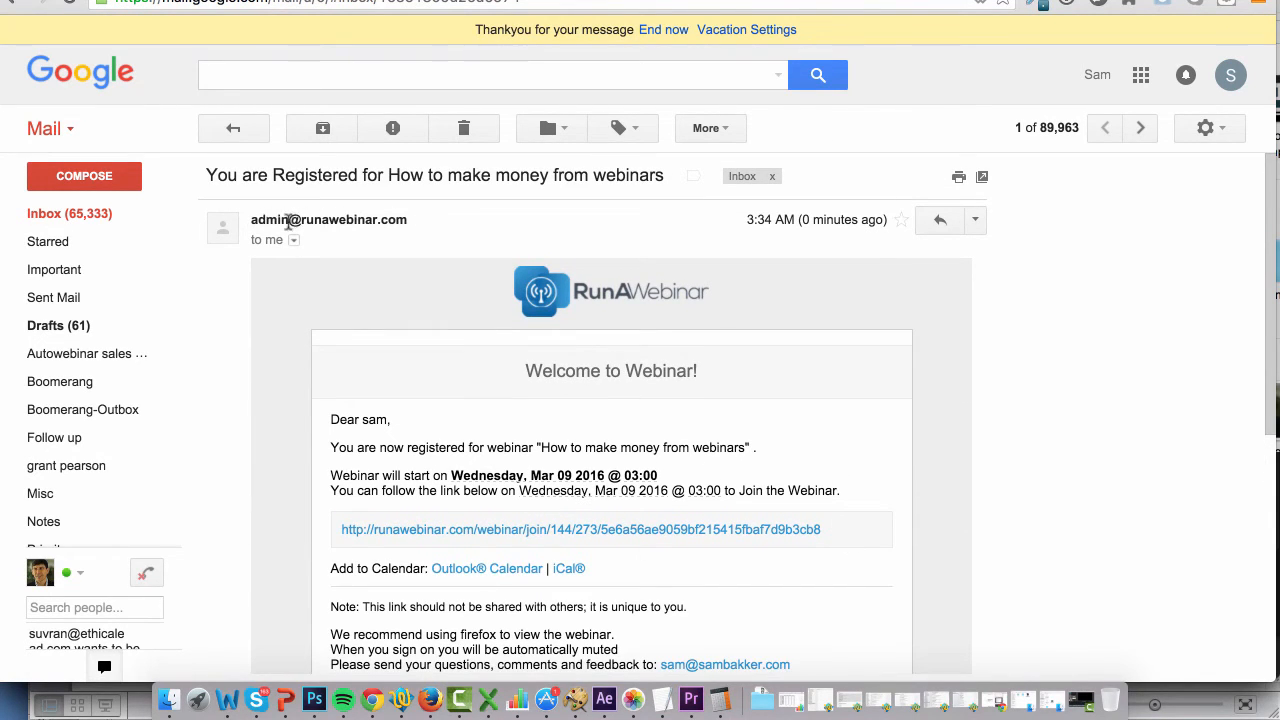
{"action": "mouse_move", "coordinate": [283, 218]}
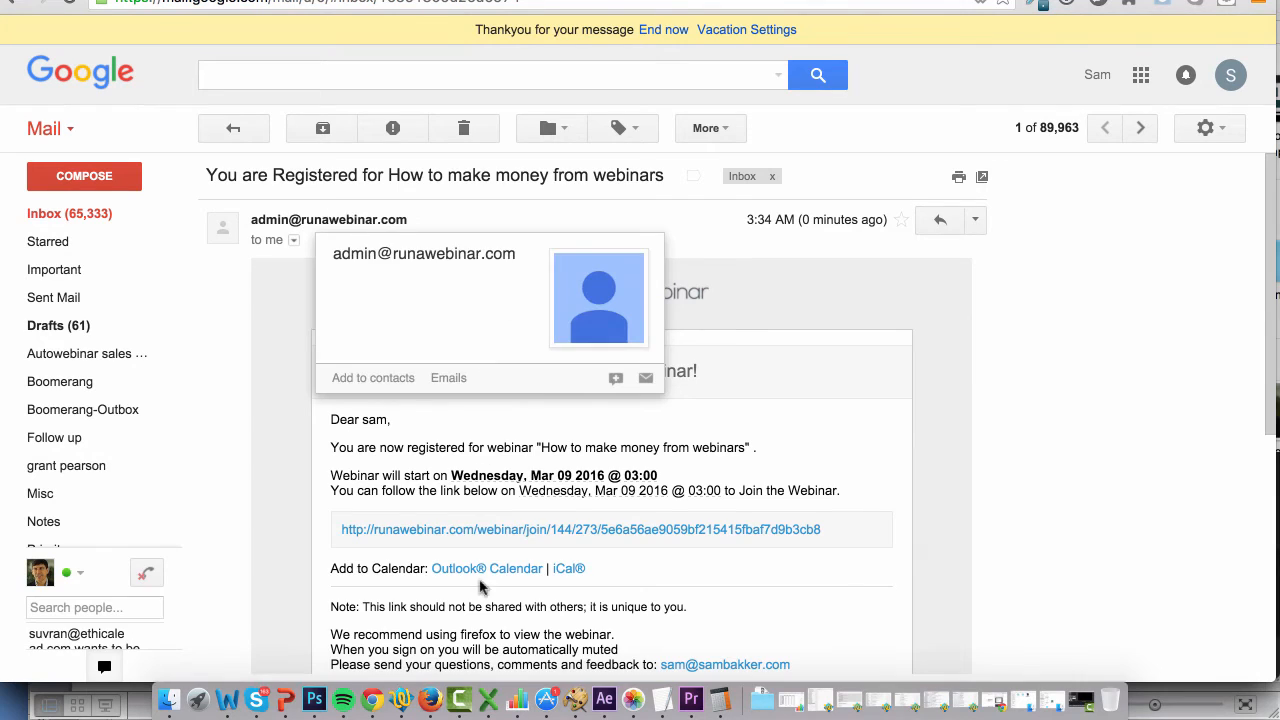
Step: Join the webinar room through the link in the confirmation email, with listen-only audio
{"action": "scroll", "coordinate": [844, 586], "scroll_direction": "down", "scroll_amount": 3}
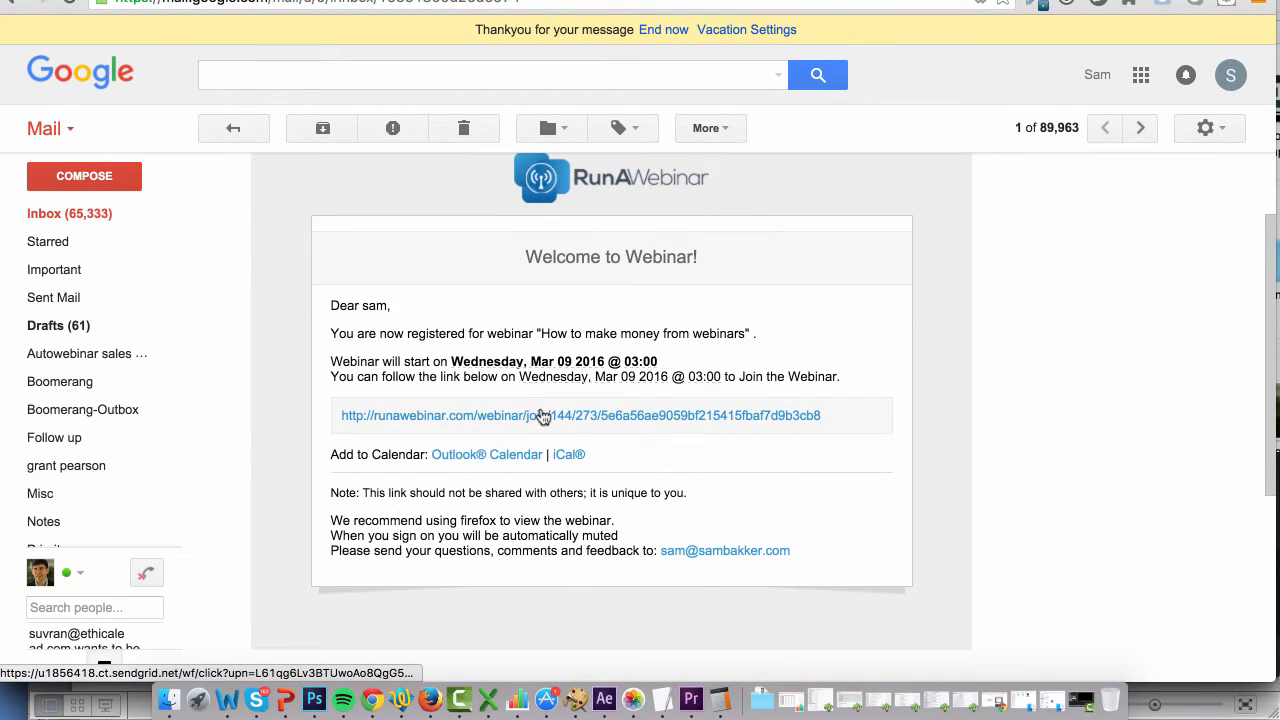
{"action": "left_click", "coordinate": [541, 416]}
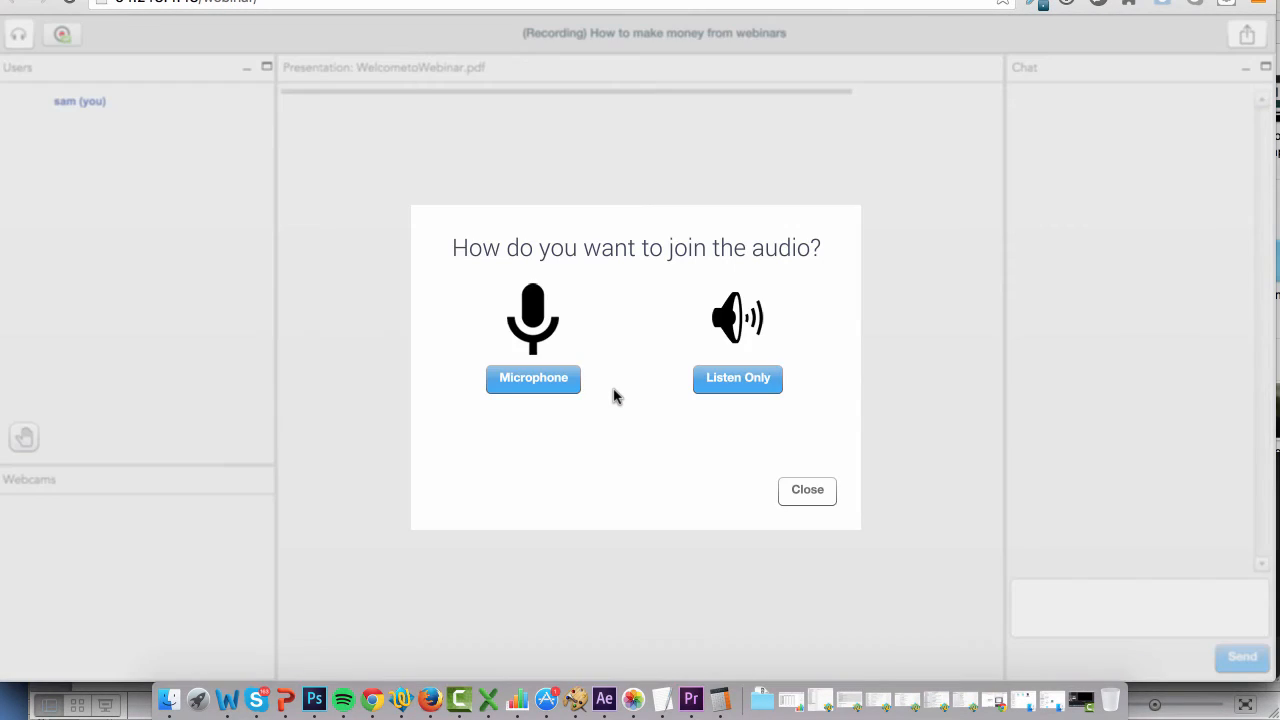
{"action": "left_click", "coordinate": [749, 374]}
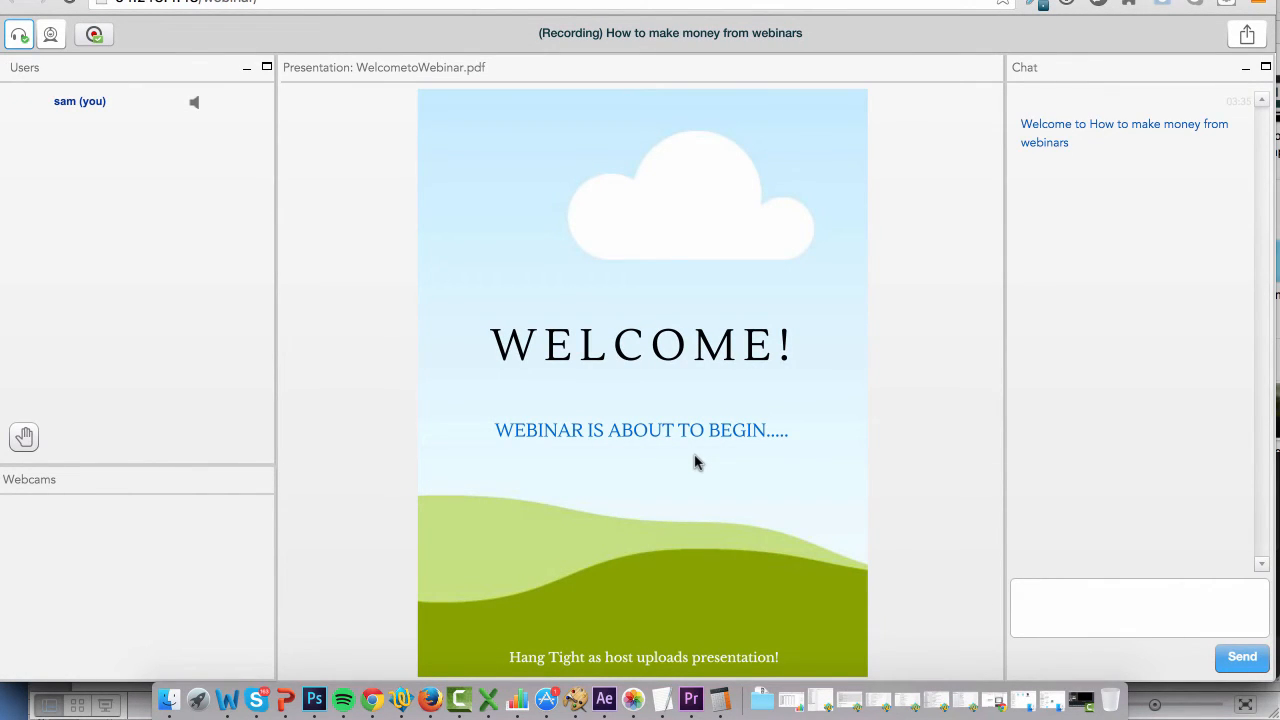
Step: Switch to Firefox, return to the webinar dashboard, and start the Mar 09 2016 webinar ahead of its scheduled time
{"action": "key", "text": "XF86AudioRaiseVolume"}
{"action": "key", "text": "XF86AudioRaiseVolume"}
{"action": "left_click", "coordinate": [431, 693]}
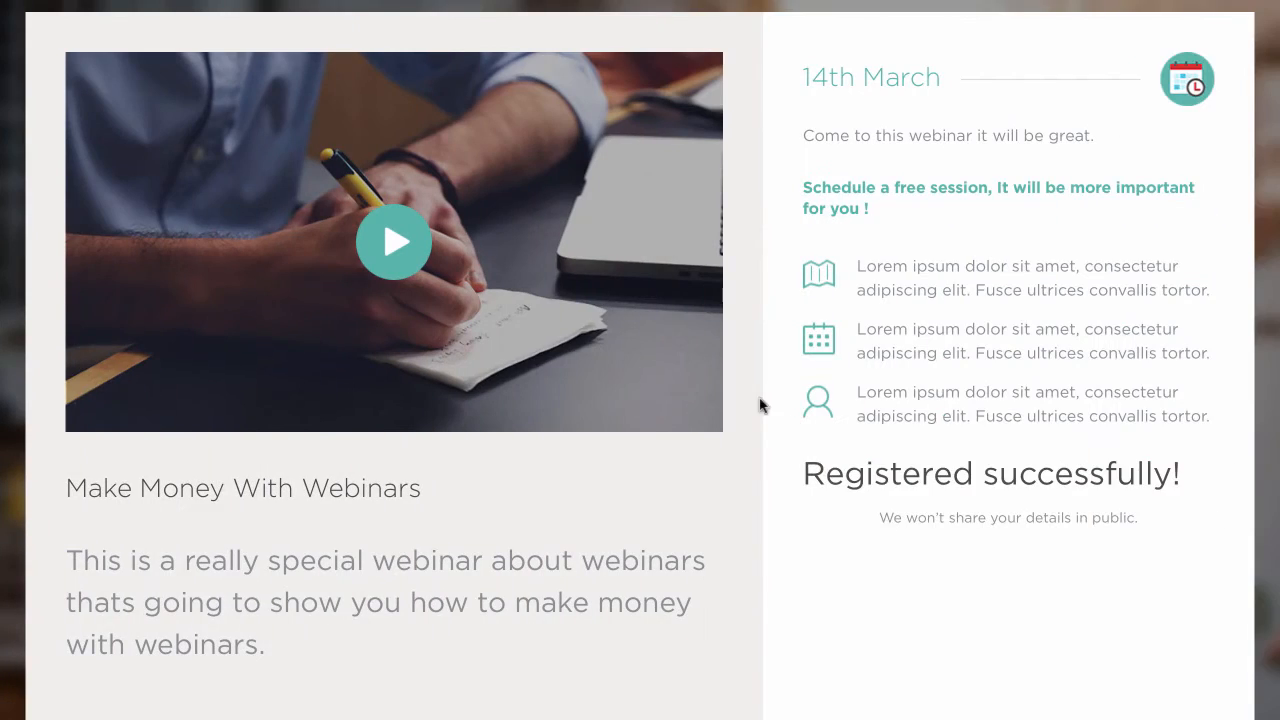
{"action": "scroll", "coordinate": [760, 404], "scroll_direction": "up", "scroll_amount": 5}
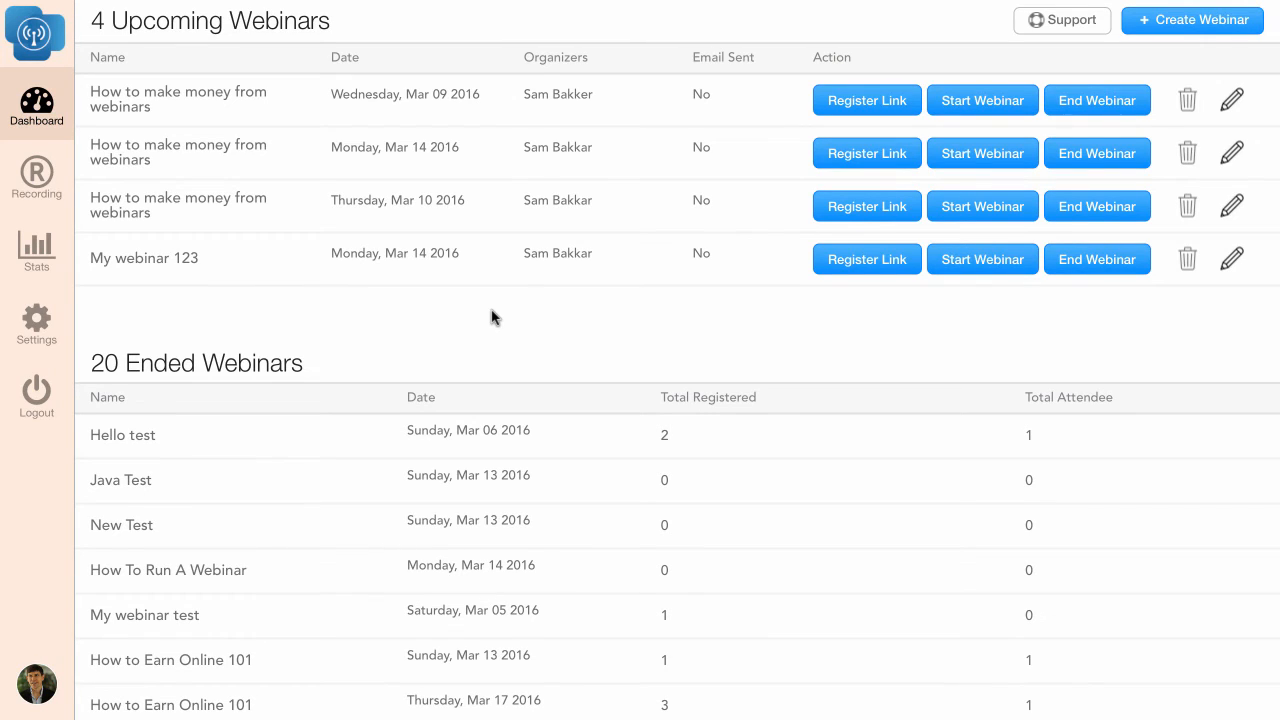
{"action": "left_click", "coordinate": [963, 101]}
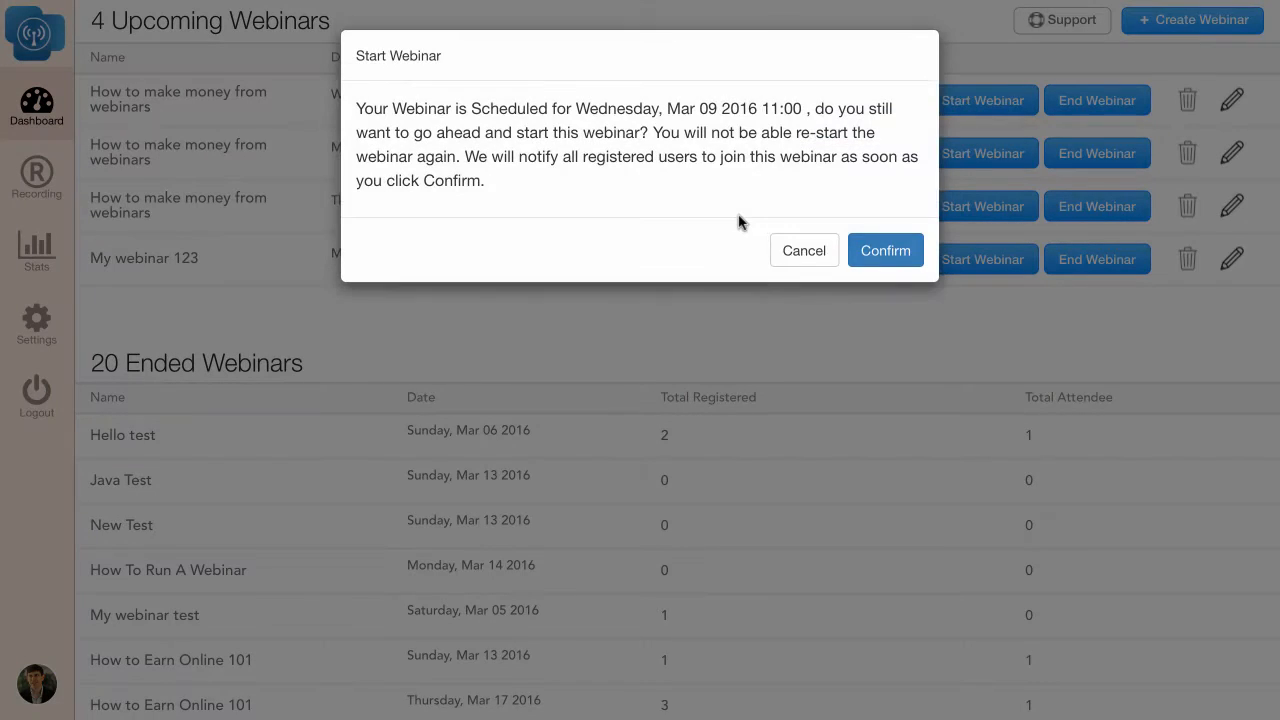
{"action": "left_click", "coordinate": [886, 252]}
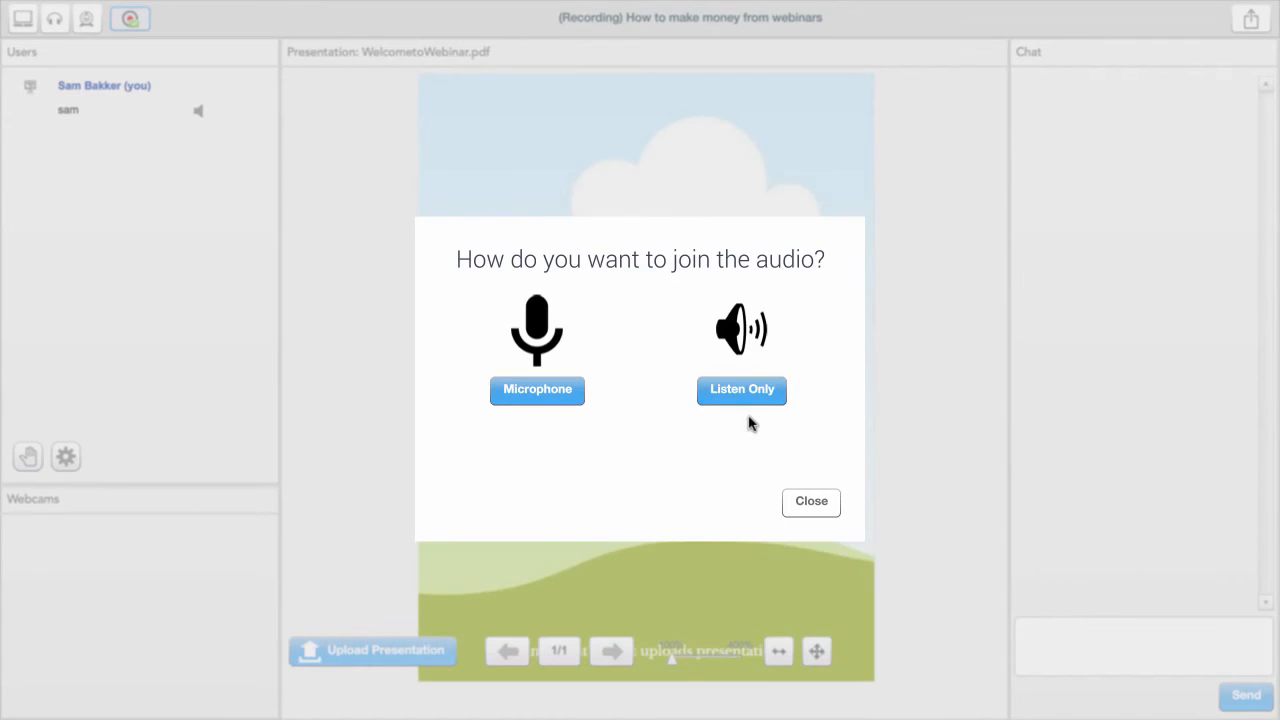
Step: Join the audio with the built-in microphone, using Flash and completing the audio test, and mute the computer's sound
{"action": "left_click", "coordinate": [551, 389]}
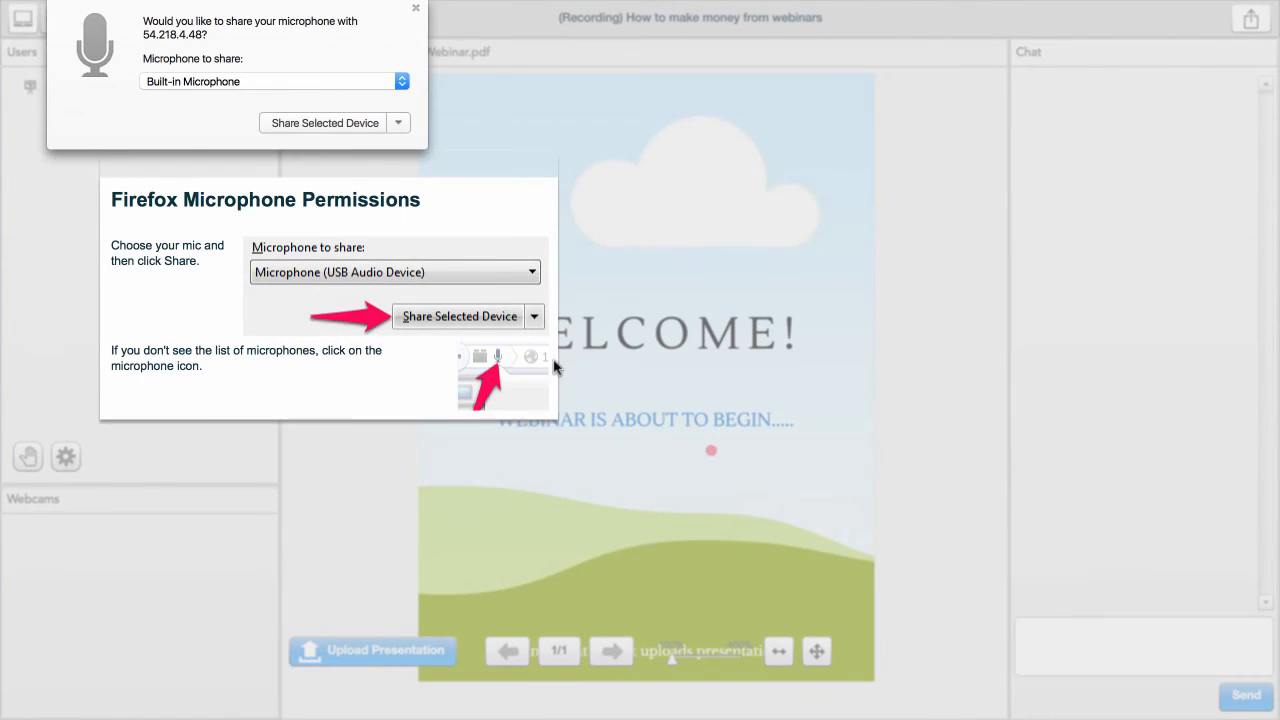
{"action": "left_click", "coordinate": [350, 128]}
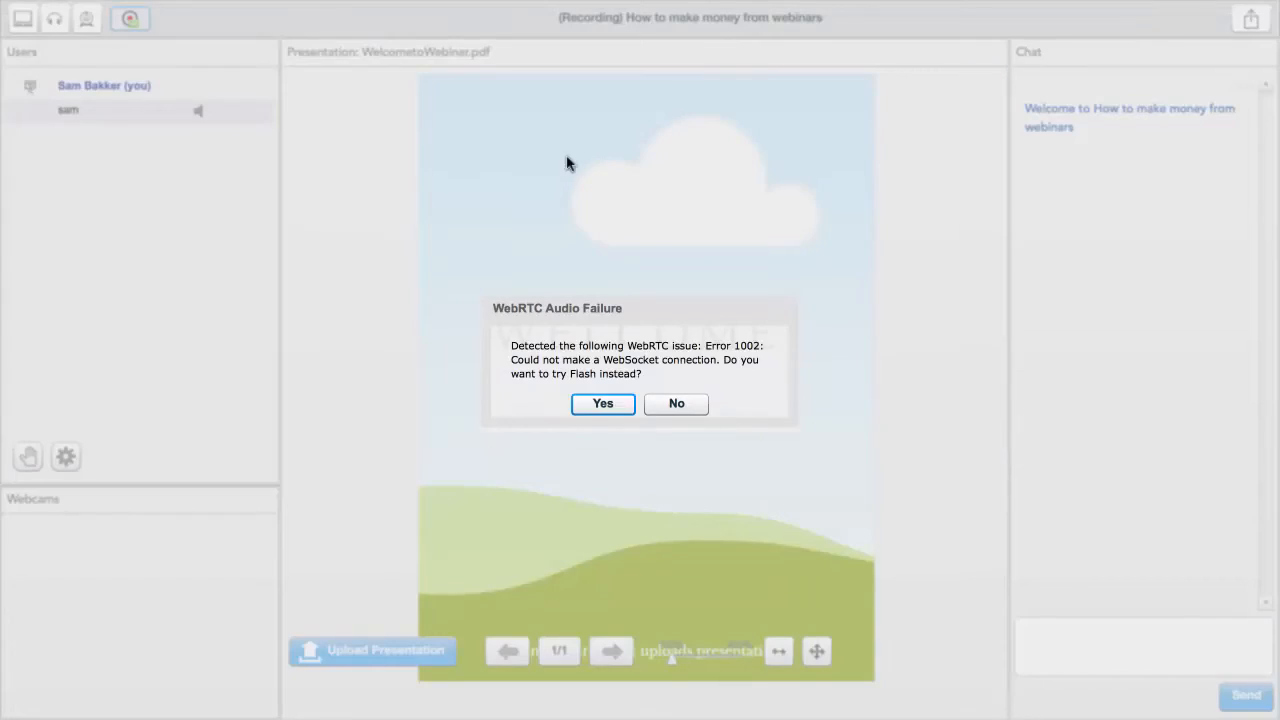
{"action": "left_click", "coordinate": [604, 403]}
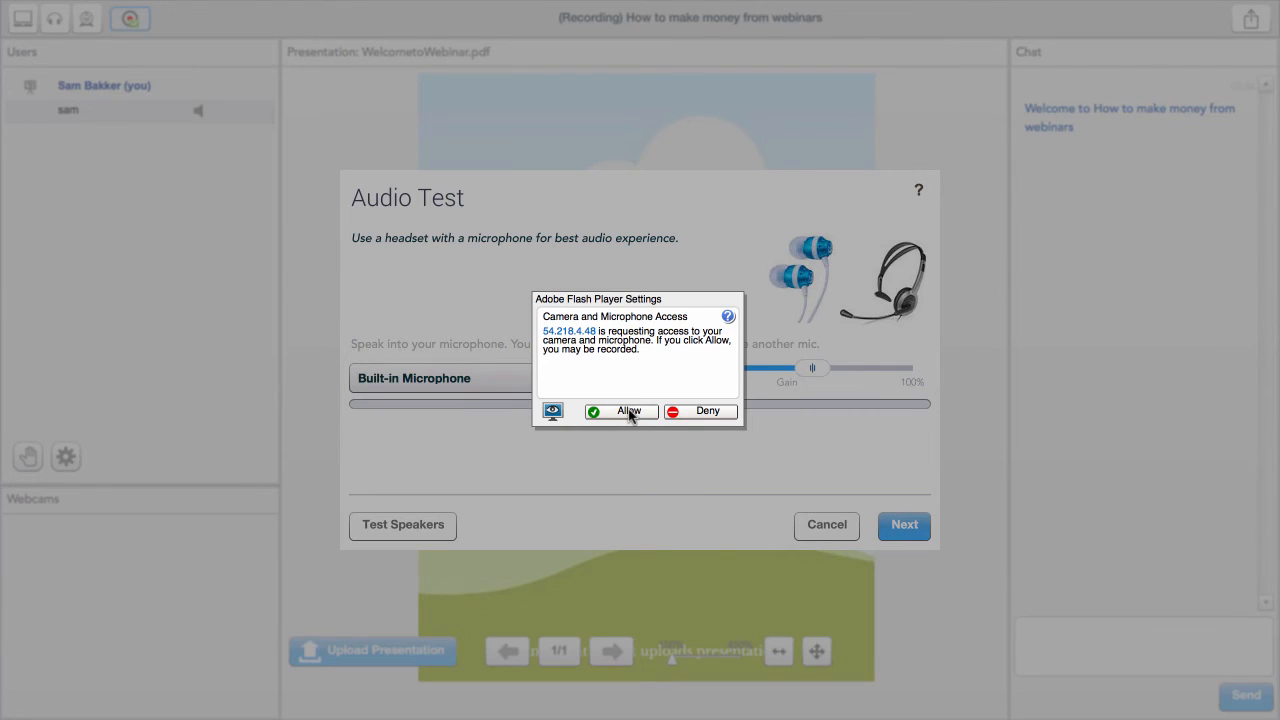
{"action": "left_click", "coordinate": [629, 412]}
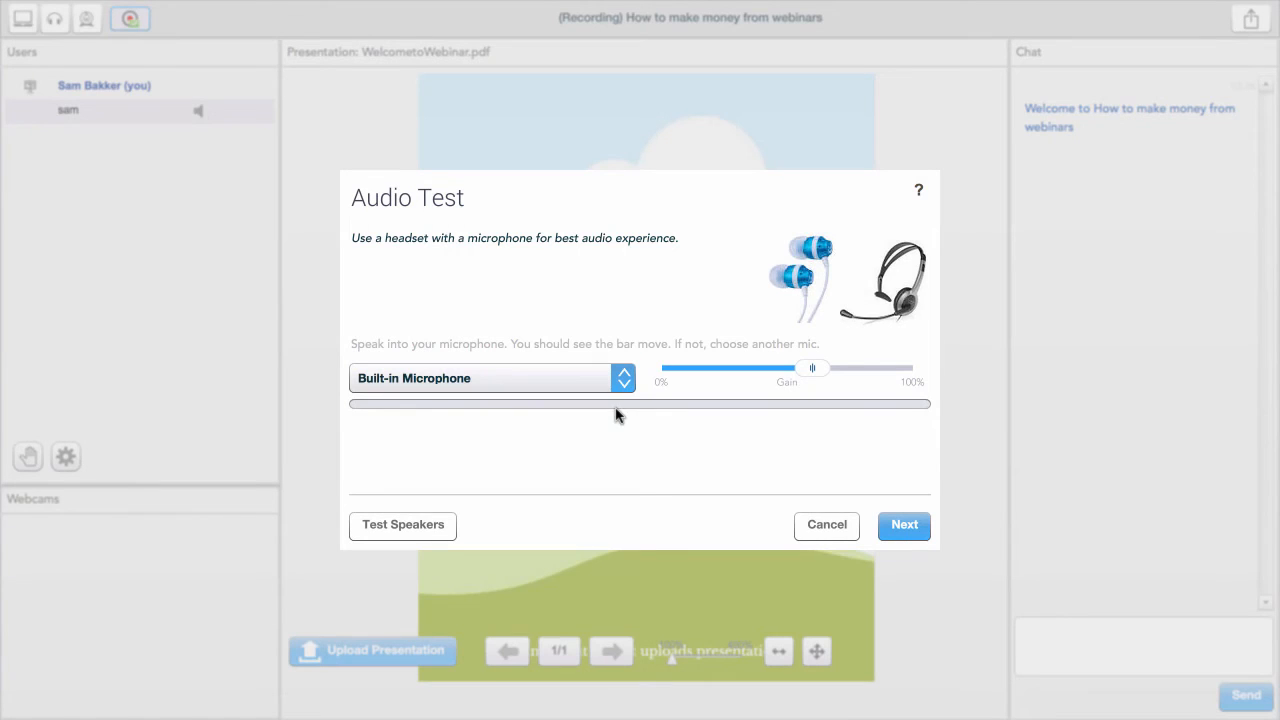
{"action": "left_click", "coordinate": [909, 525]}
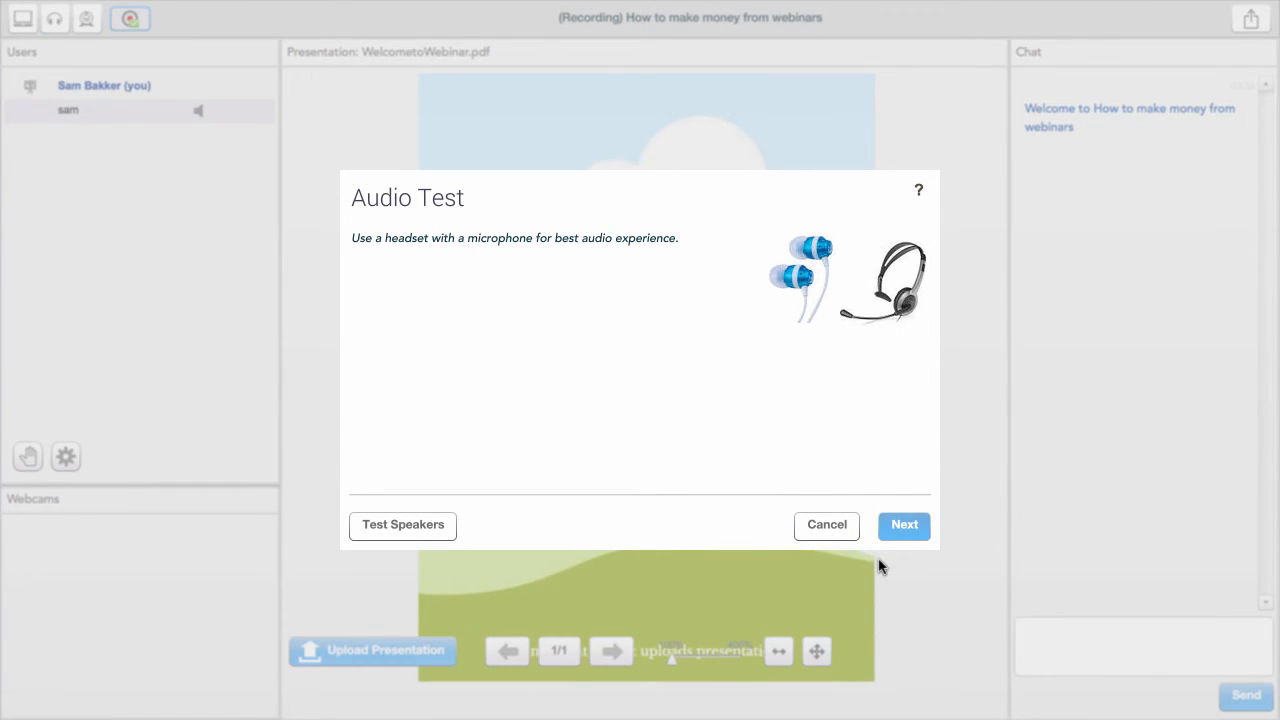
{"action": "left_click", "coordinate": [830, 476]}
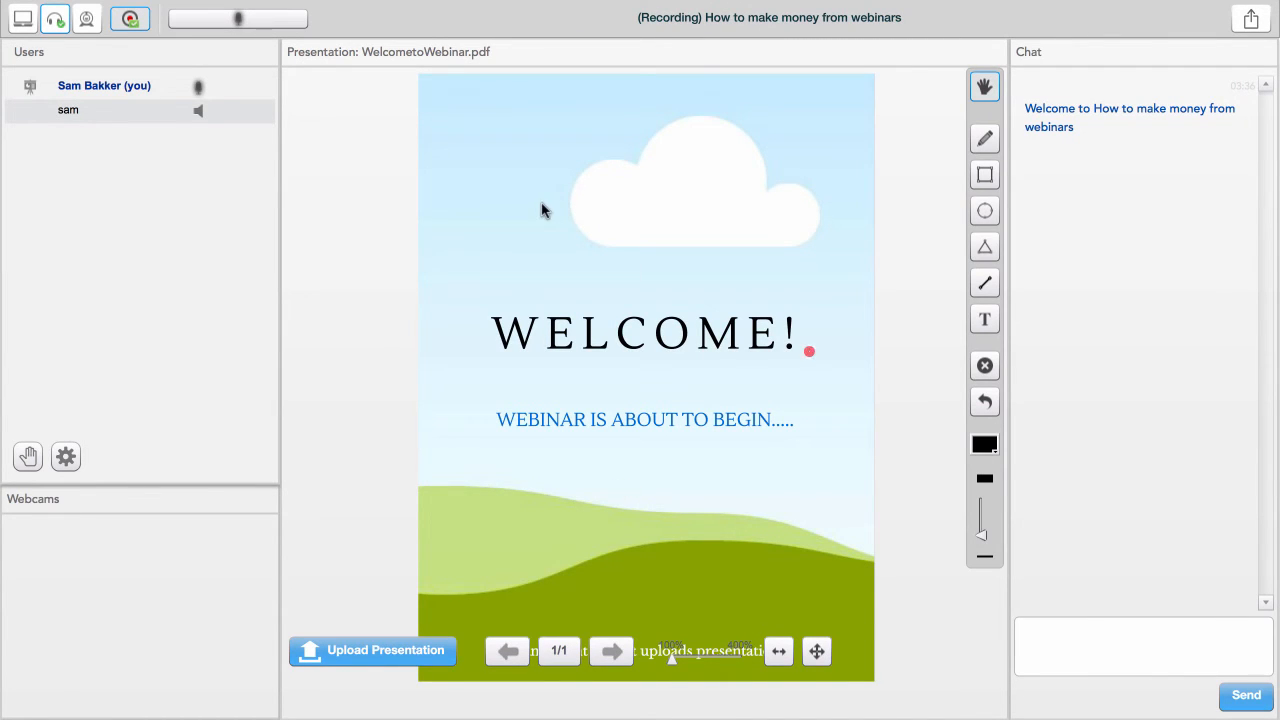
{"action": "key", "text": "XF86AudioMute"}
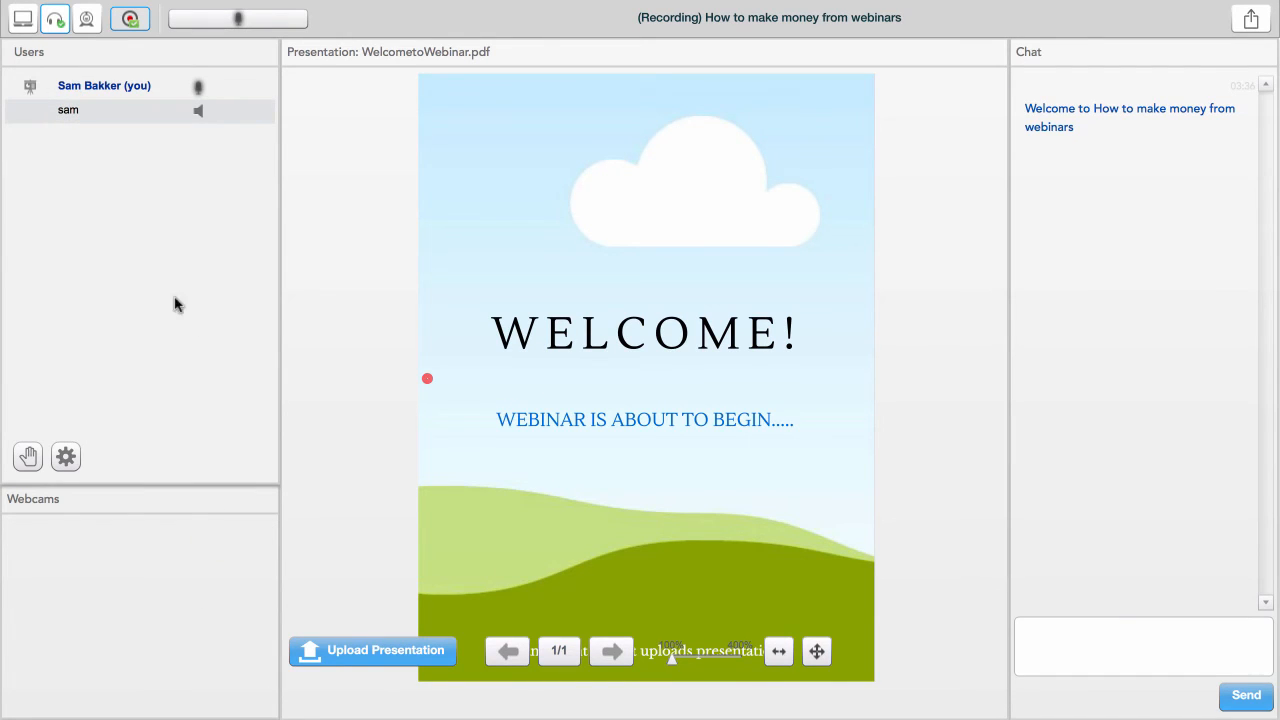
Step: Share the desktop with the webinar attendees and activate the text annotation tool
{"action": "left_click", "coordinate": [22, 18]}
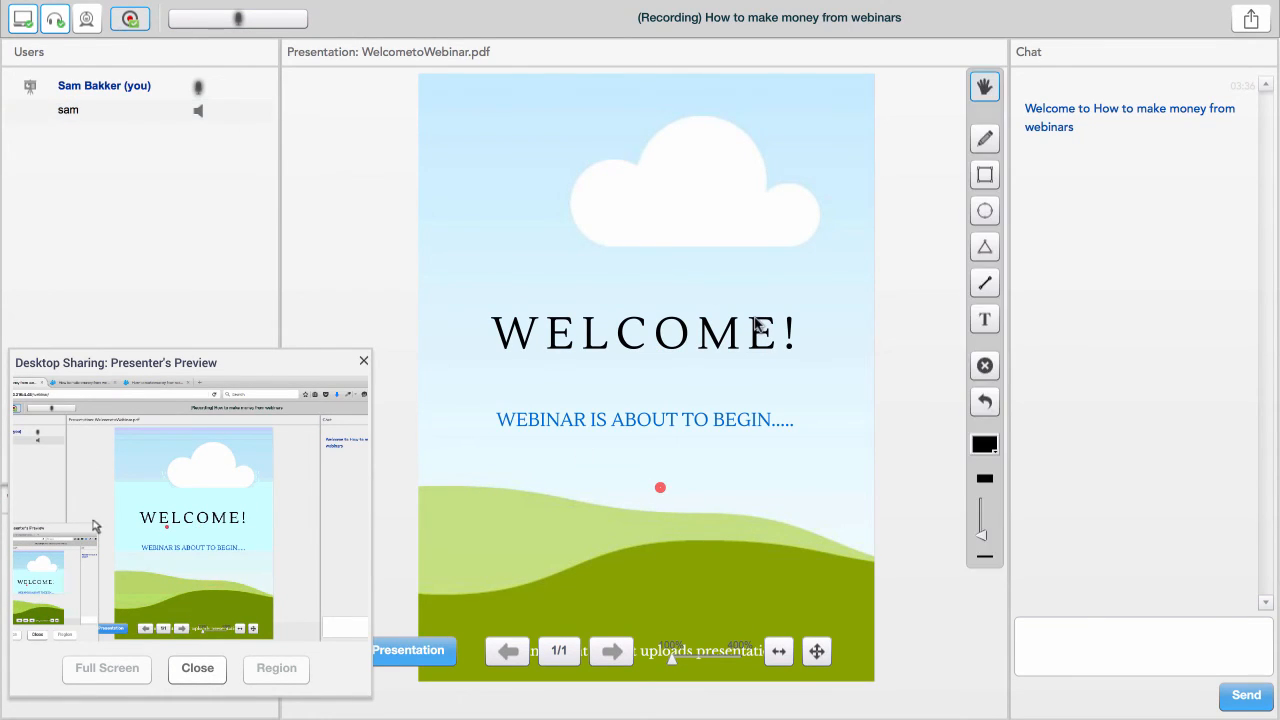
{"action": "left_click", "coordinate": [985, 319]}
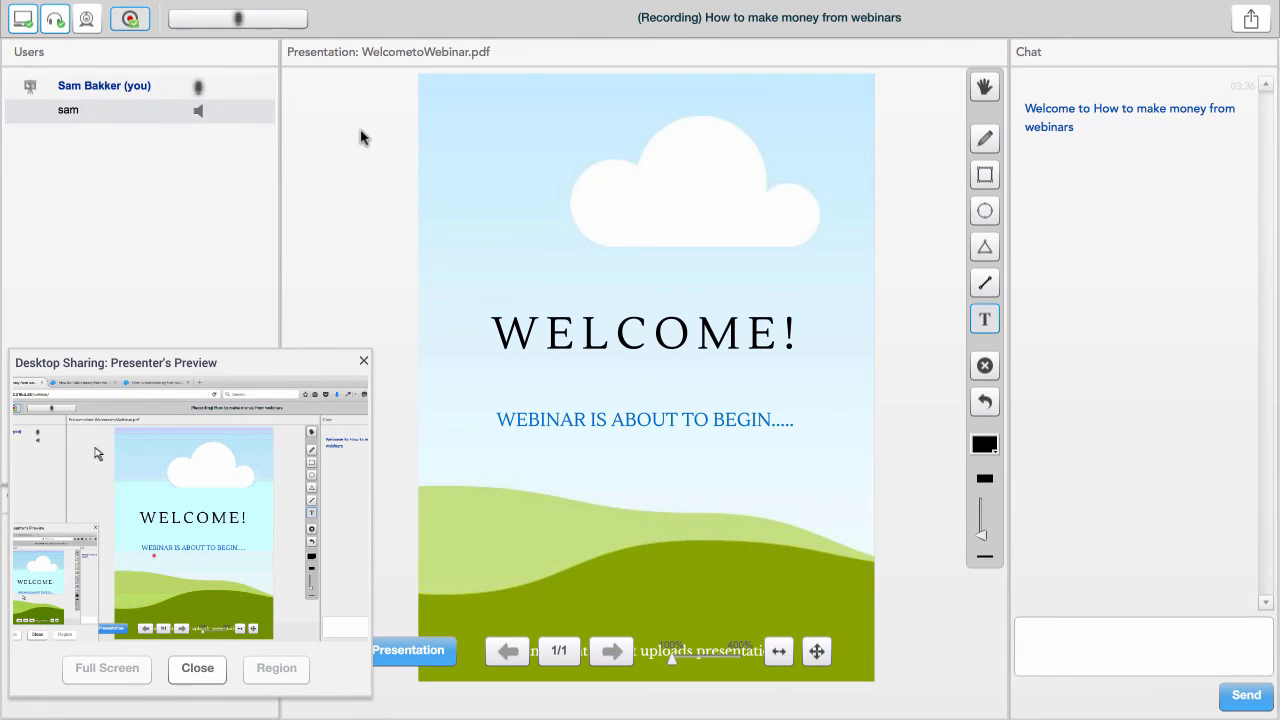
Step: Share the host's webcam in the webinar room at 320x240 resolution
{"action": "left_click", "coordinate": [88, 22]}
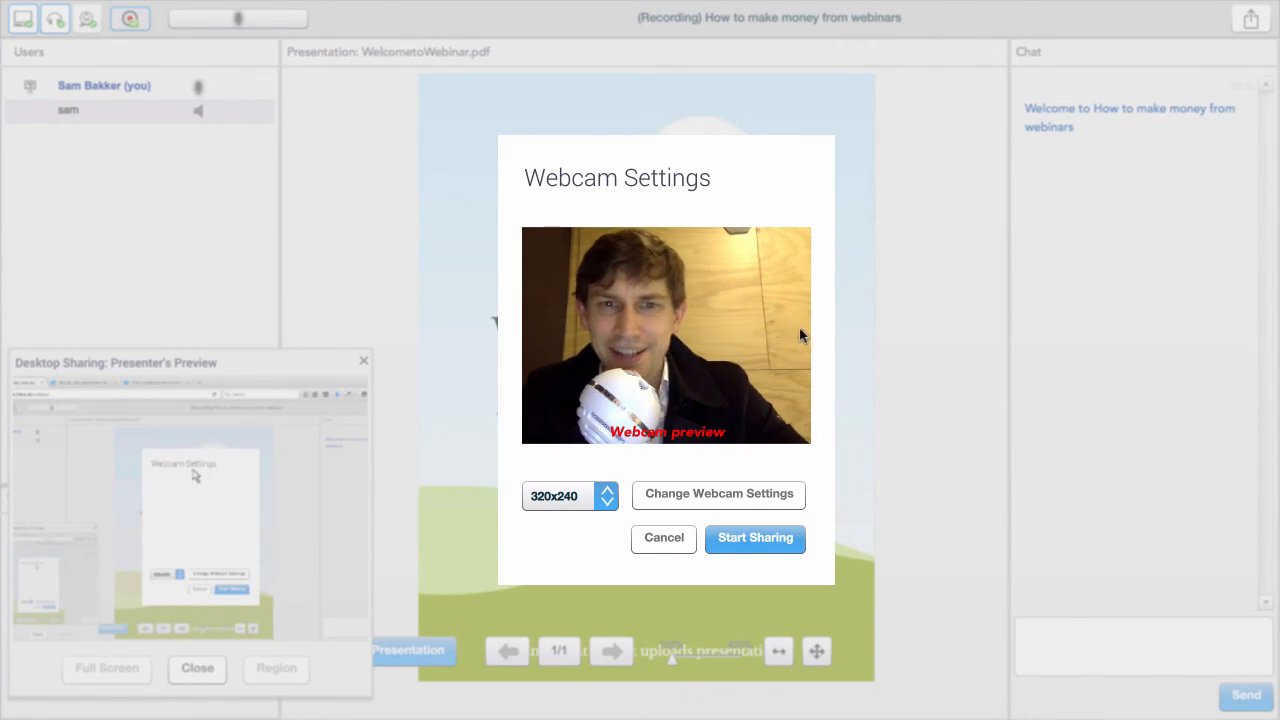
{"action": "left_click", "coordinate": [583, 495]}
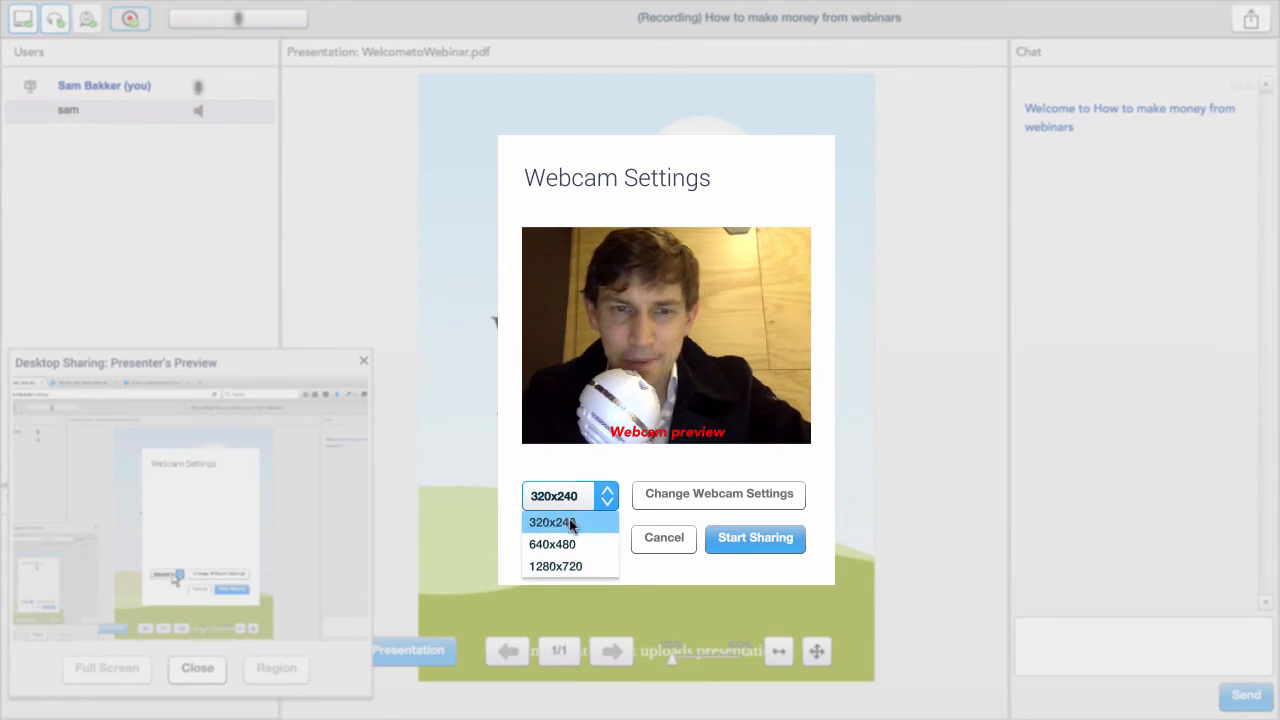
{"action": "left_click", "coordinate": [697, 452]}
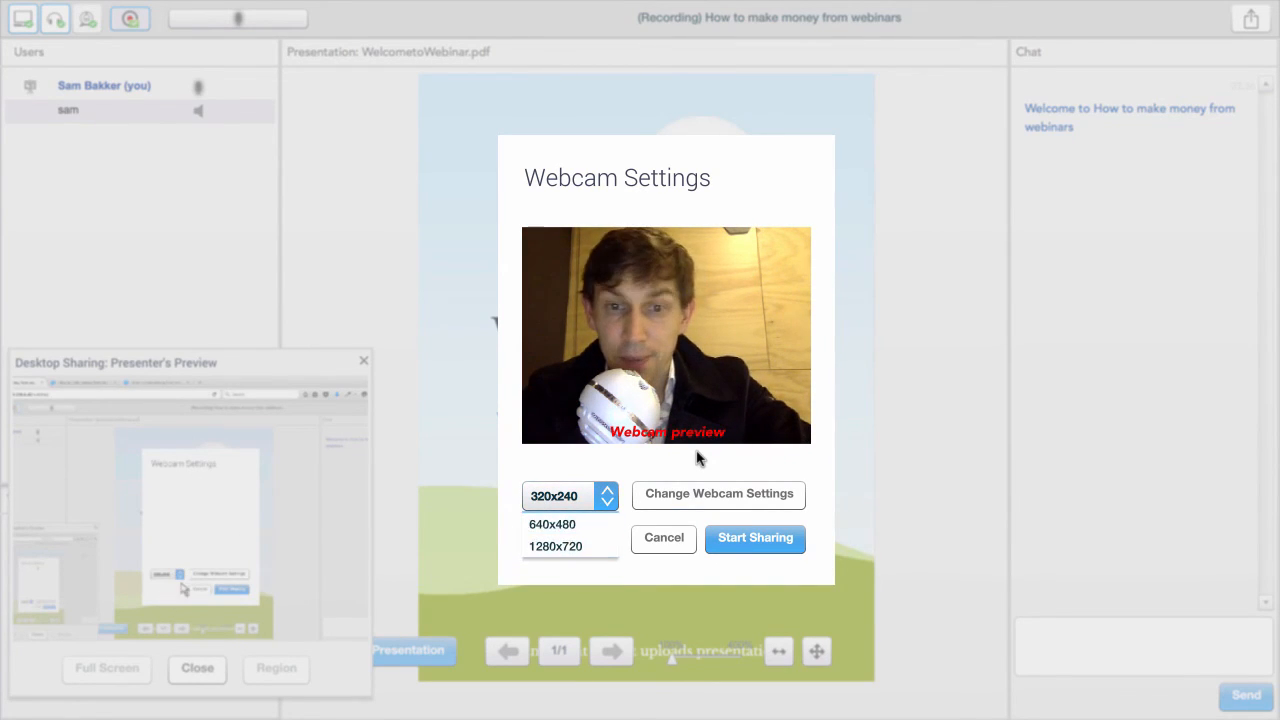
{"action": "left_click", "coordinate": [757, 542]}
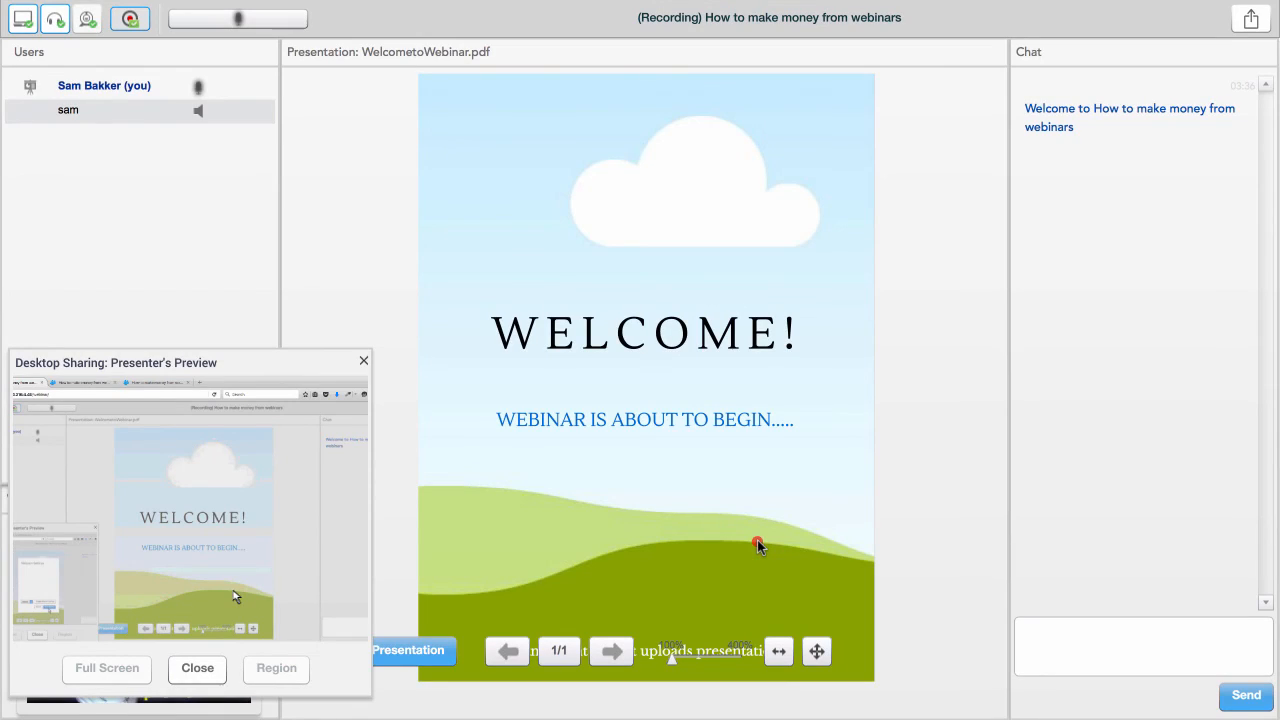
Step: Log out of the webinar room as the host
{"action": "mouse_move", "coordinate": [746, 417]}
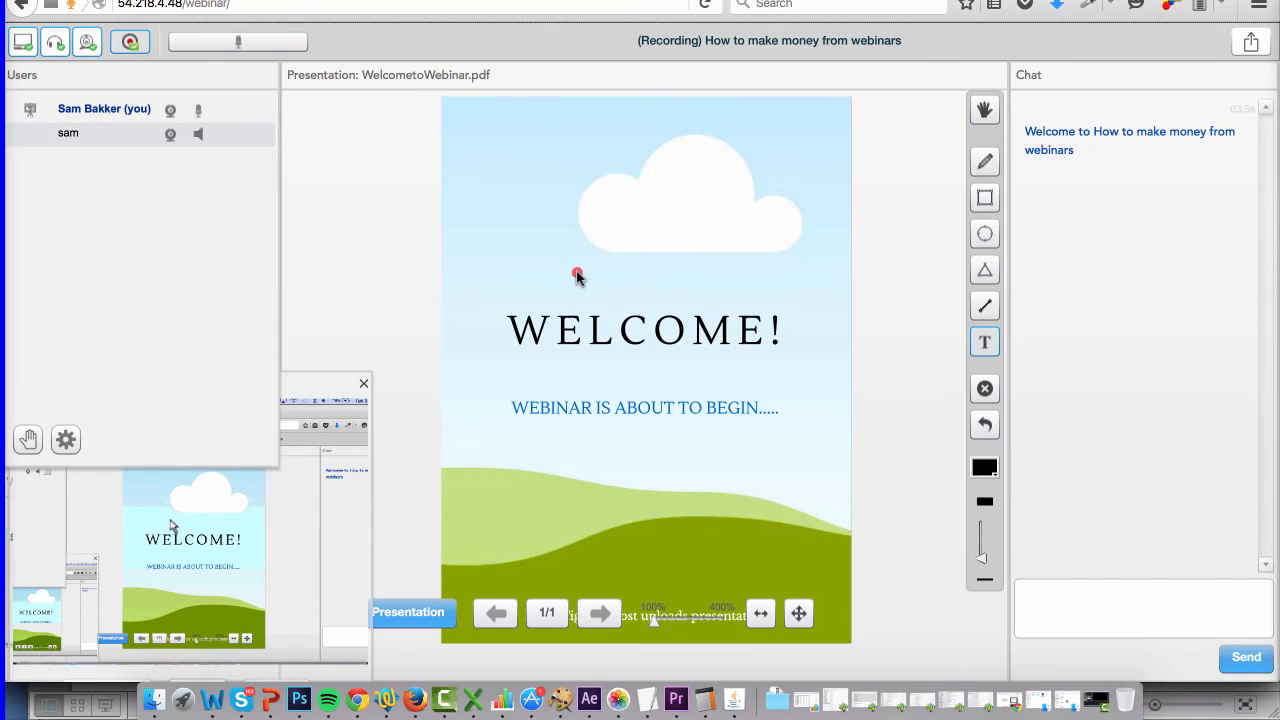
{"action": "left_click", "coordinate": [1256, 46]}
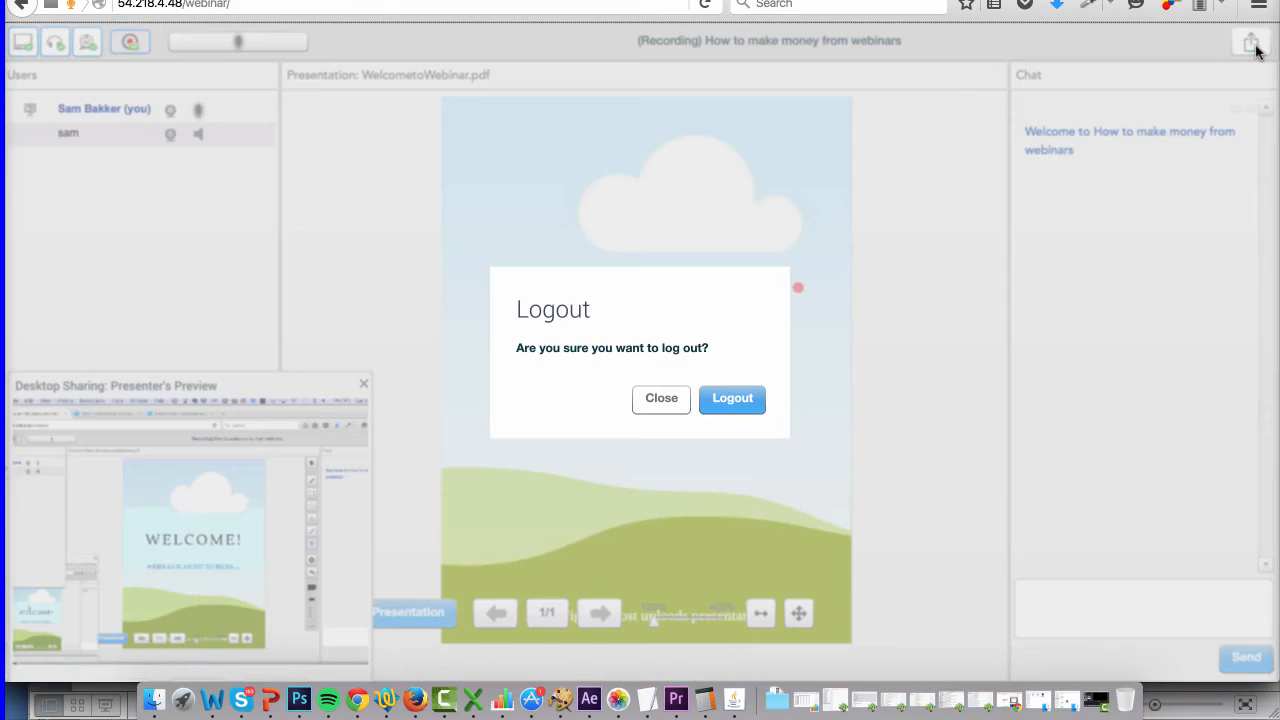
{"action": "left_click", "coordinate": [742, 410]}
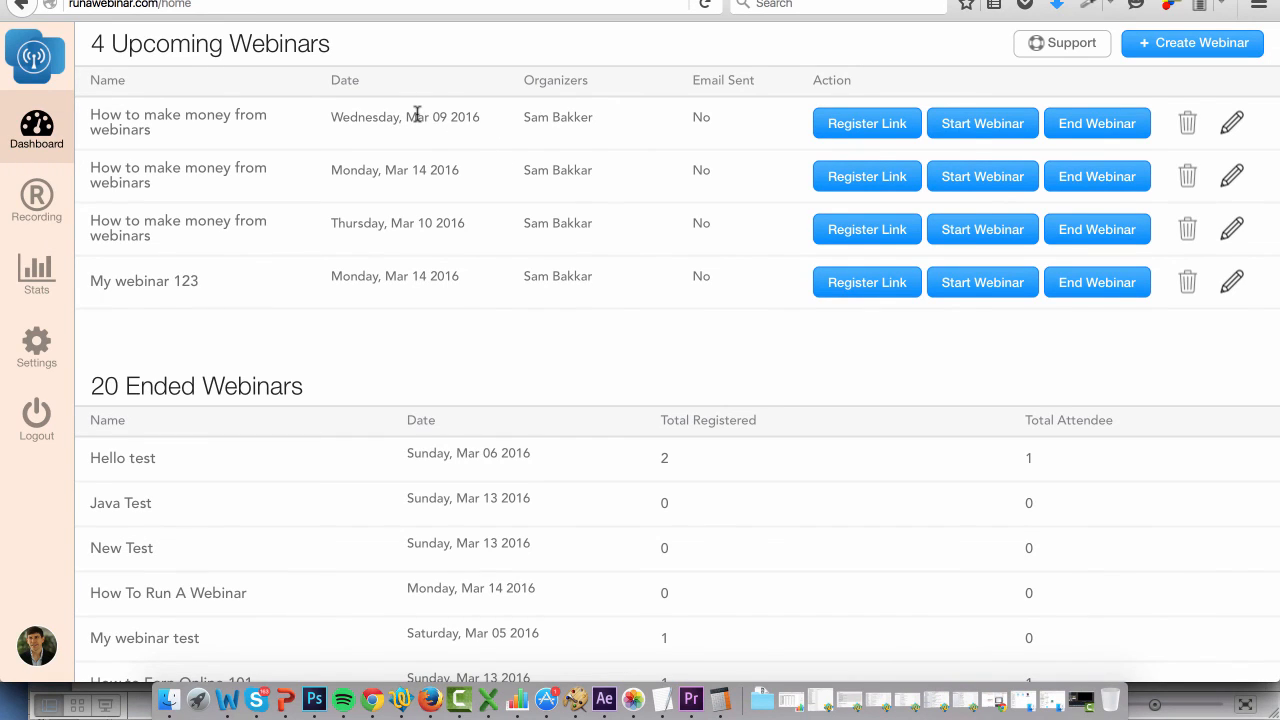
Step: Browse all three pages of the webinar recordings list and return to its first page
{"action": "left_click_drag", "start_coordinate": [332, 116], "coordinate": [482, 125]}
{"action": "left_click", "coordinate": [482, 125]}
{"action": "left_click", "coordinate": [46, 199]}
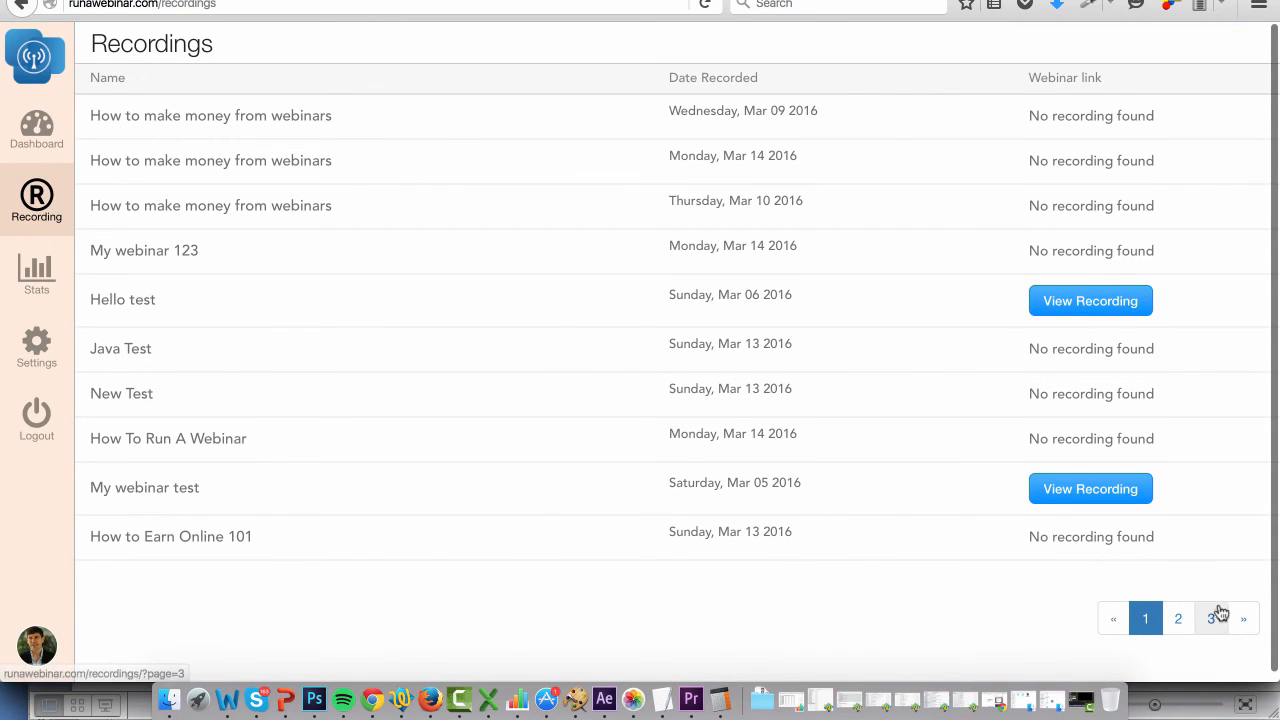
{"action": "left_click", "coordinate": [1190, 621]}
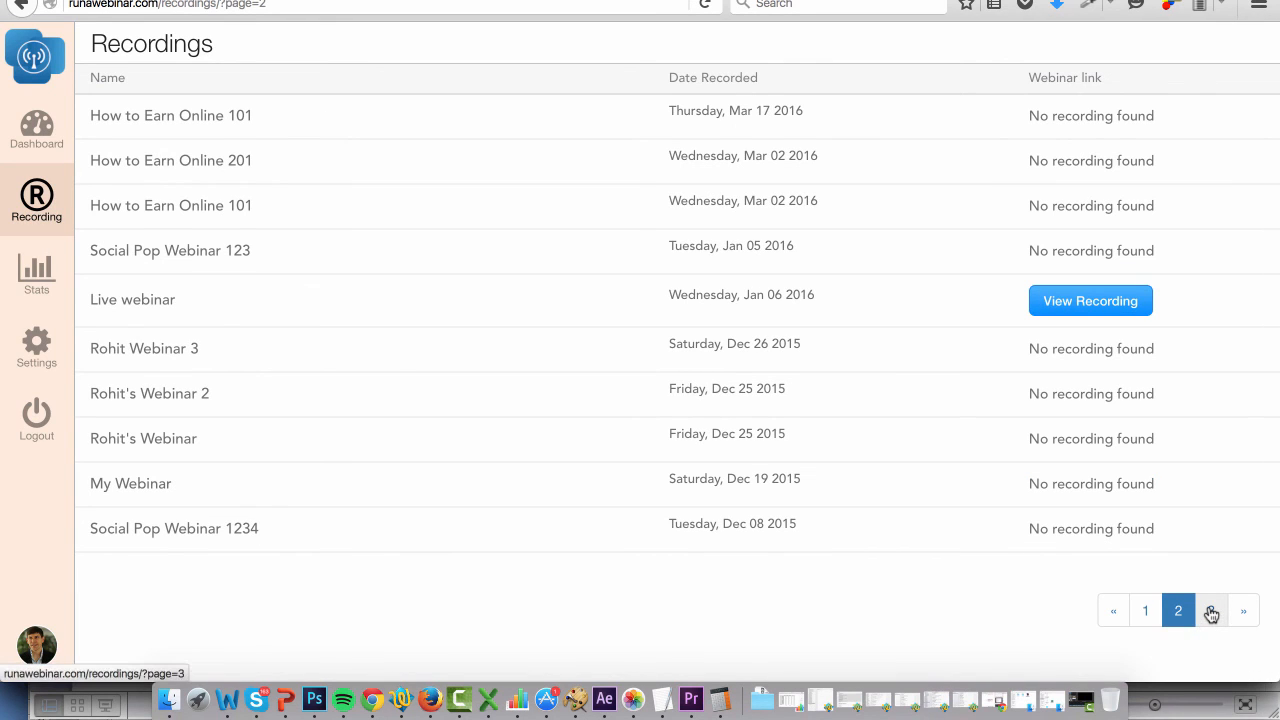
{"action": "left_click", "coordinate": [1211, 614]}
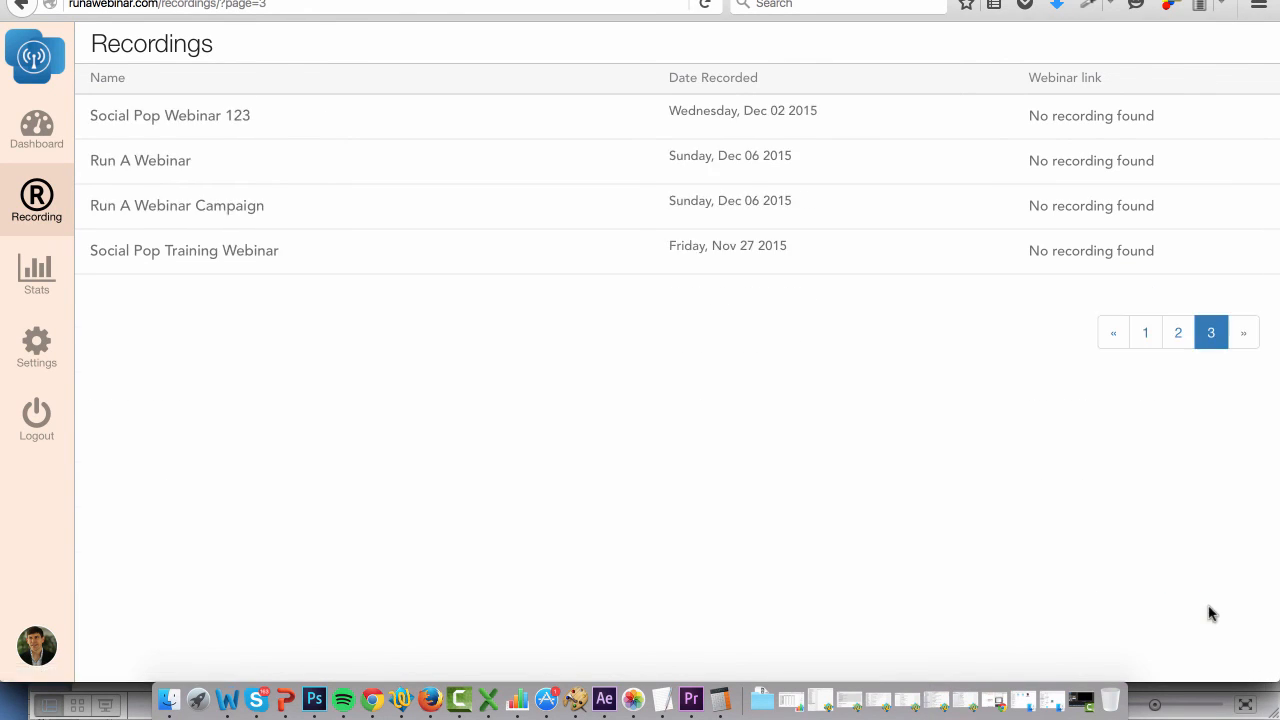
{"action": "left_click", "coordinate": [1147, 338]}
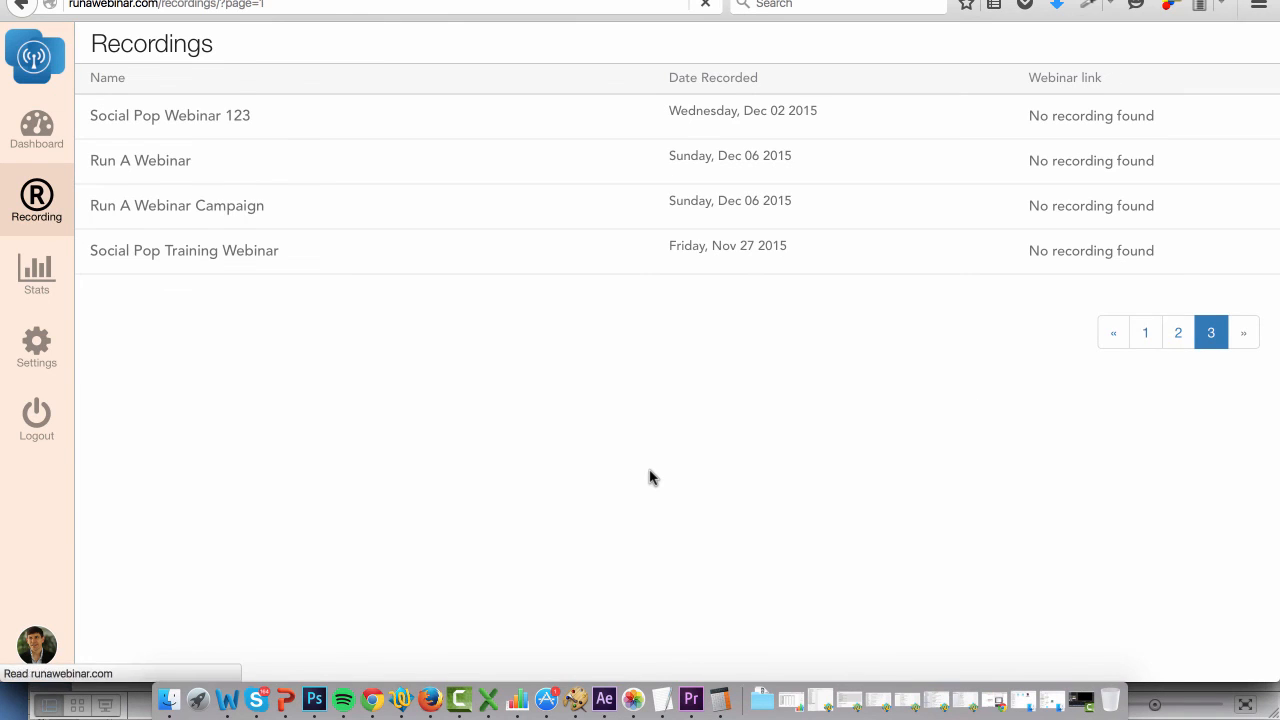
Step: Play the recording of the Hello test webinar and open the webinar registration and attendance statistics
{"action": "scroll", "coordinate": [649, 478], "scroll_direction": "down", "scroll_amount": 1}
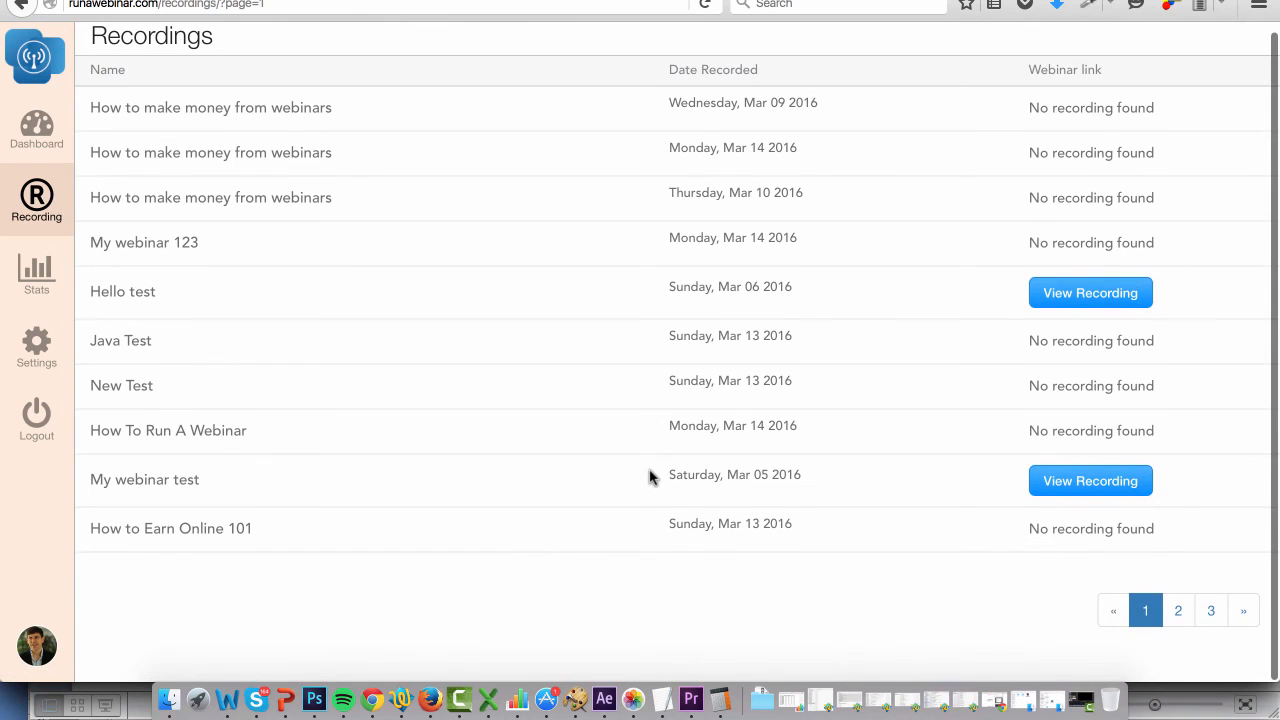
{"action": "left_click", "coordinate": [1089, 295]}
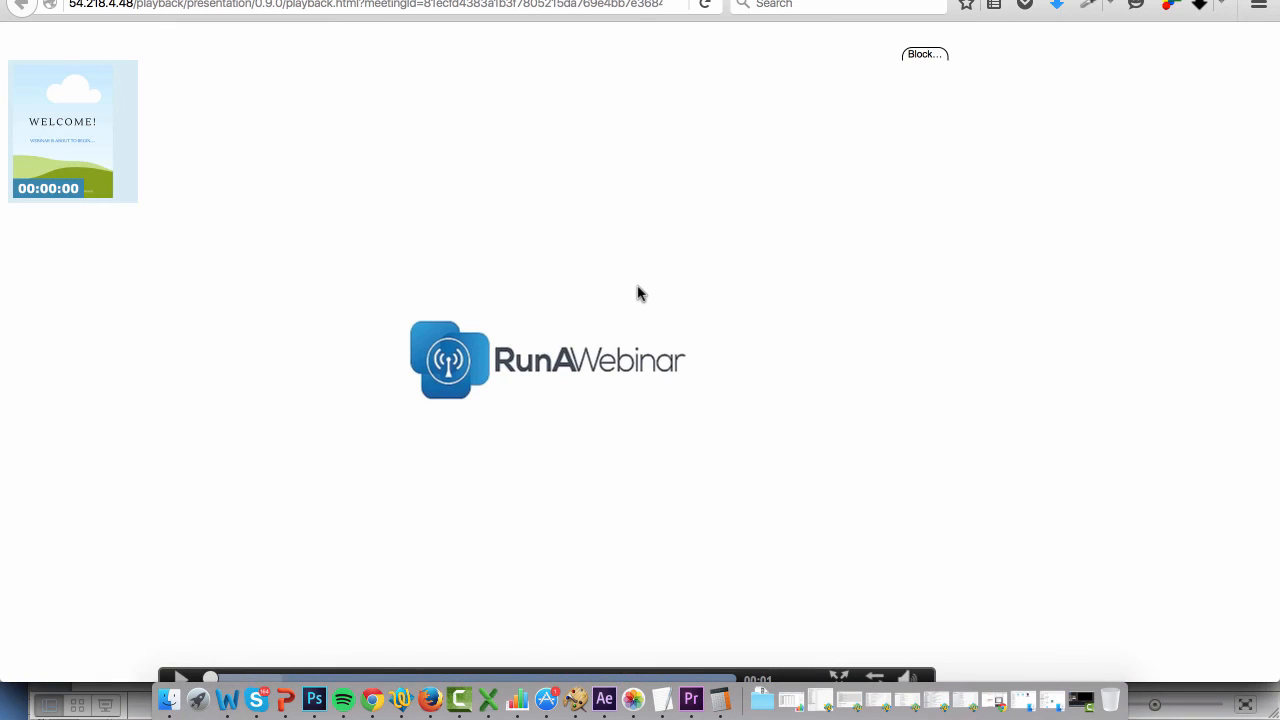
{"action": "left_click", "coordinate": [180, 679]}
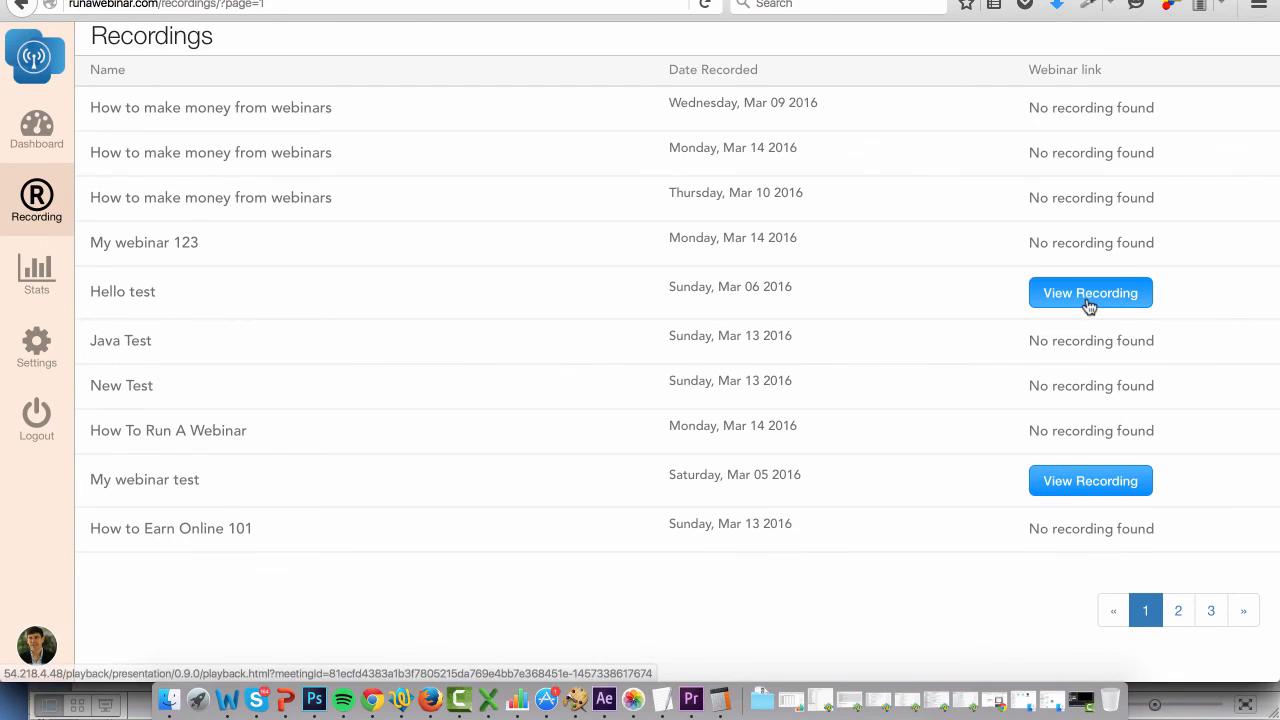
{"action": "left_click", "coordinate": [36, 276]}
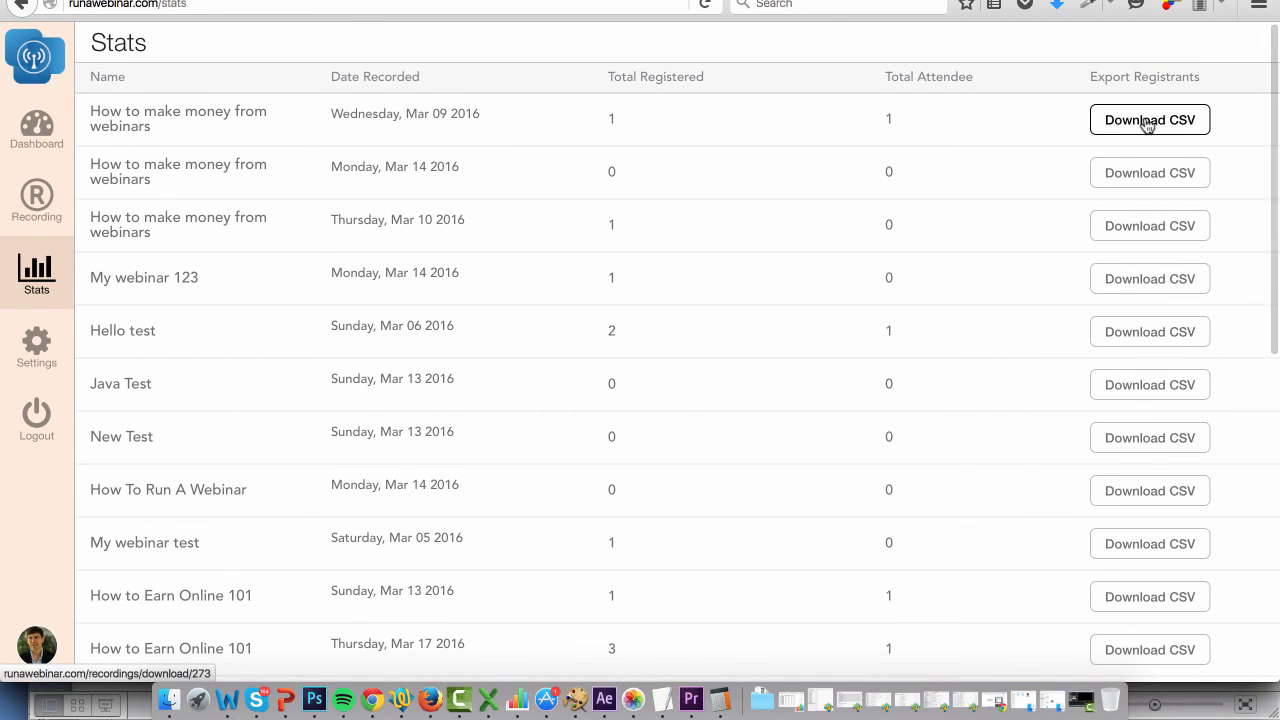
Step: Correct the spelling of the account owner's name in the account settings and save the change
{"action": "left_click", "coordinate": [41, 372]}
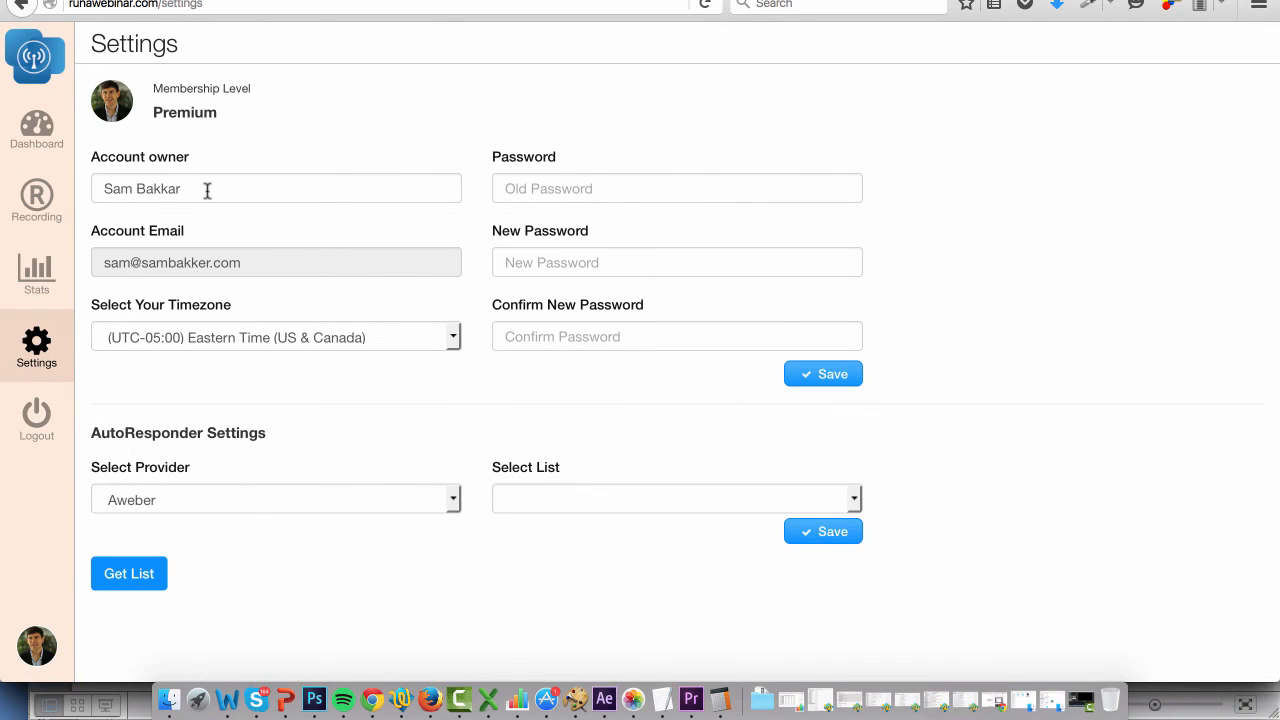
{"action": "left_click", "coordinate": [171, 188]}
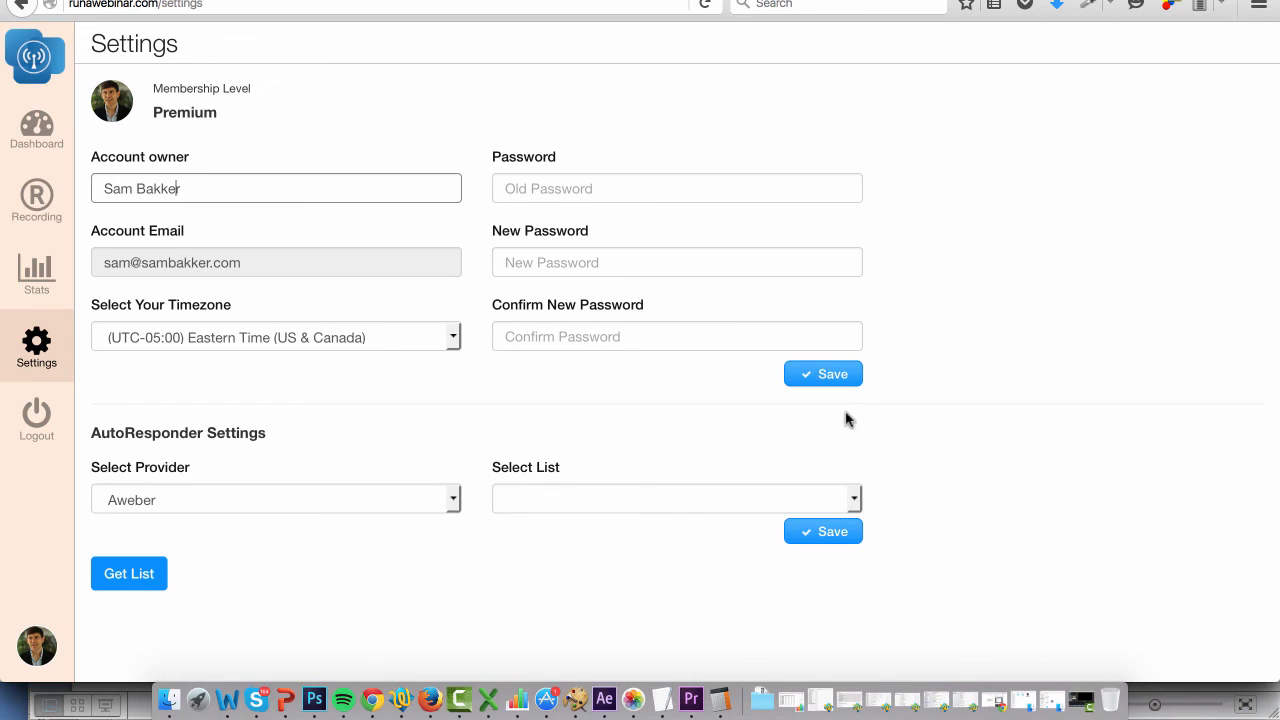
{"action": "left_click", "coordinate": [829, 374]}
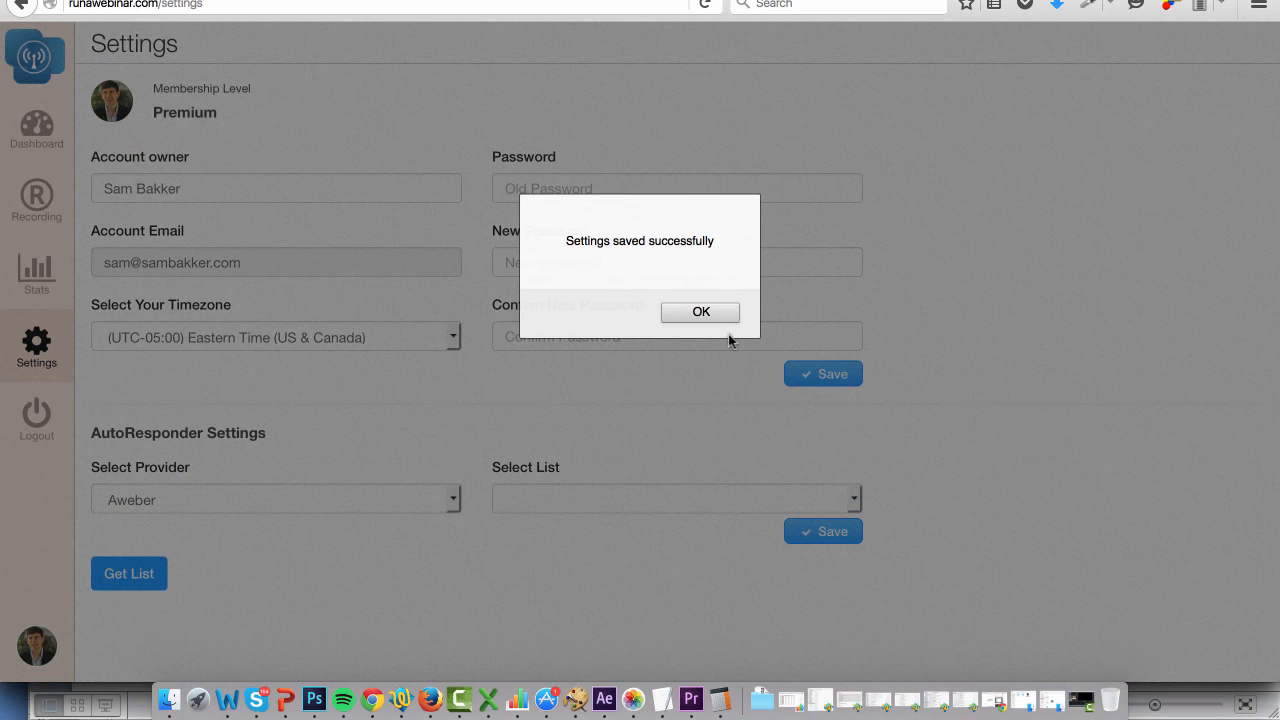
{"action": "left_click", "coordinate": [701, 312]}
Step: Examine the available autoresponder providers, keeping Aweber selected, and return to the webinar dashboard
{"action": "left_click", "coordinate": [395, 500]}
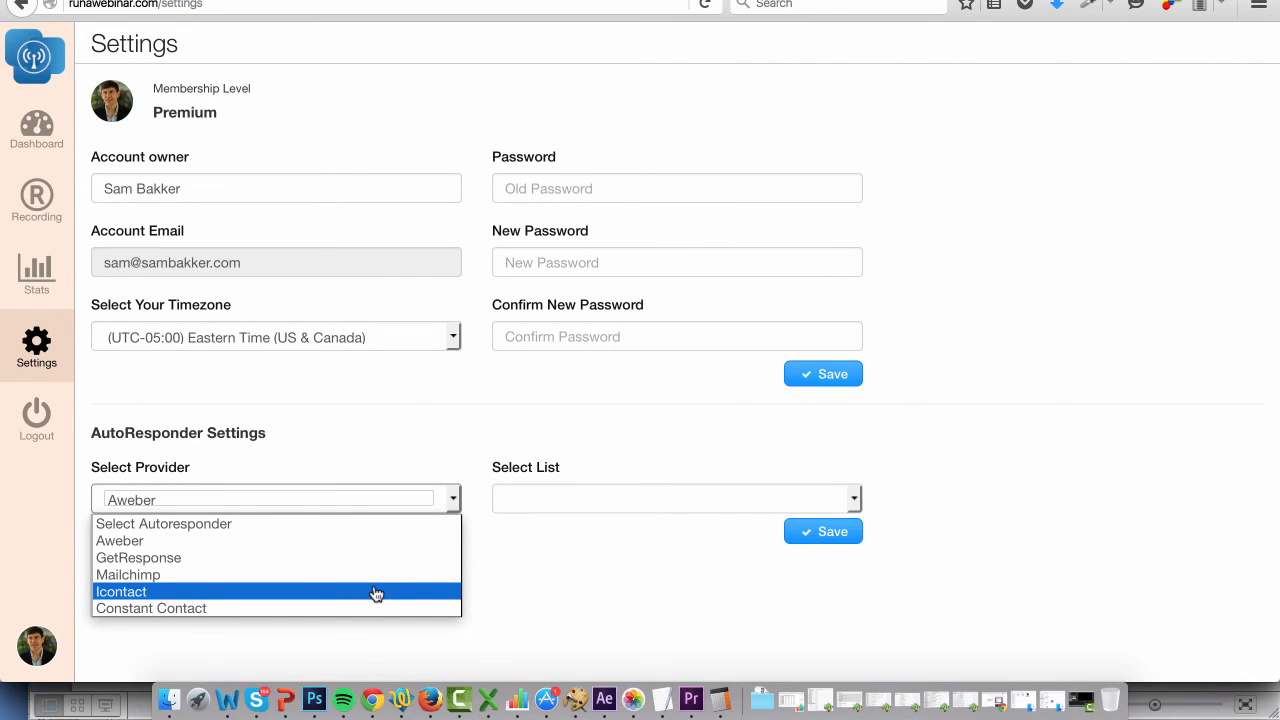
{"action": "left_click", "coordinate": [540, 564]}
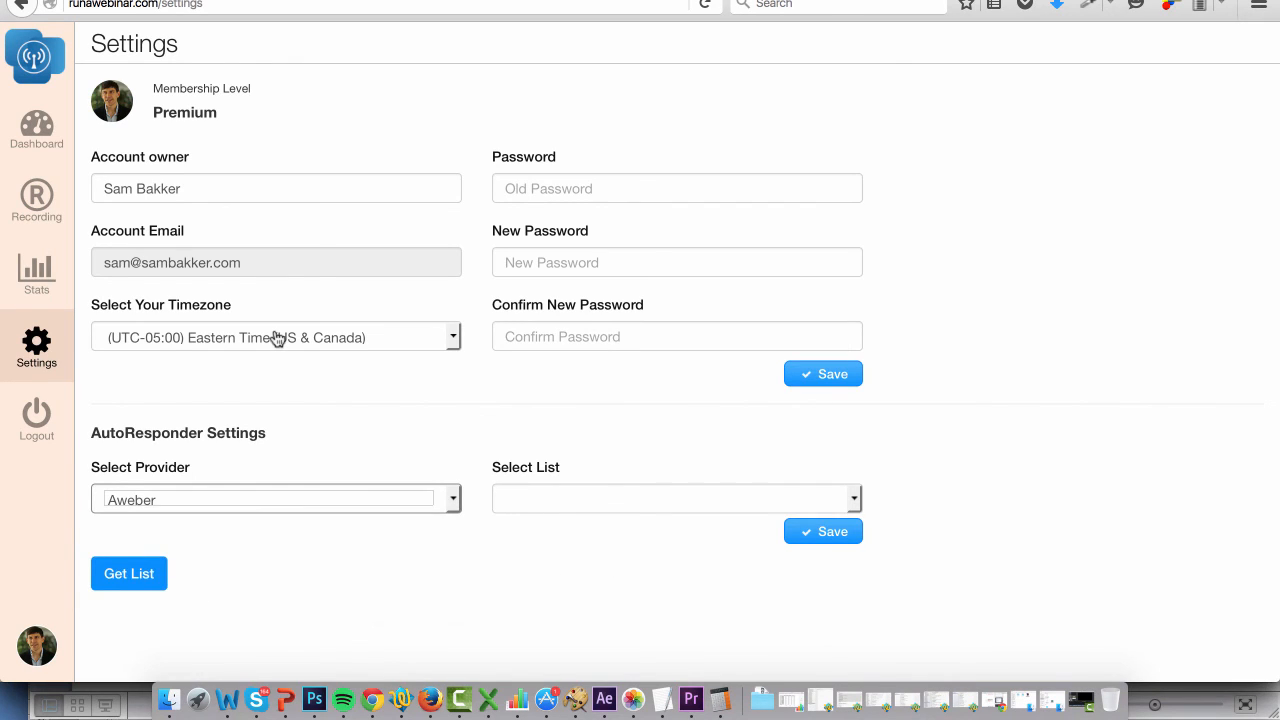
{"action": "left_click", "coordinate": [33, 133]}
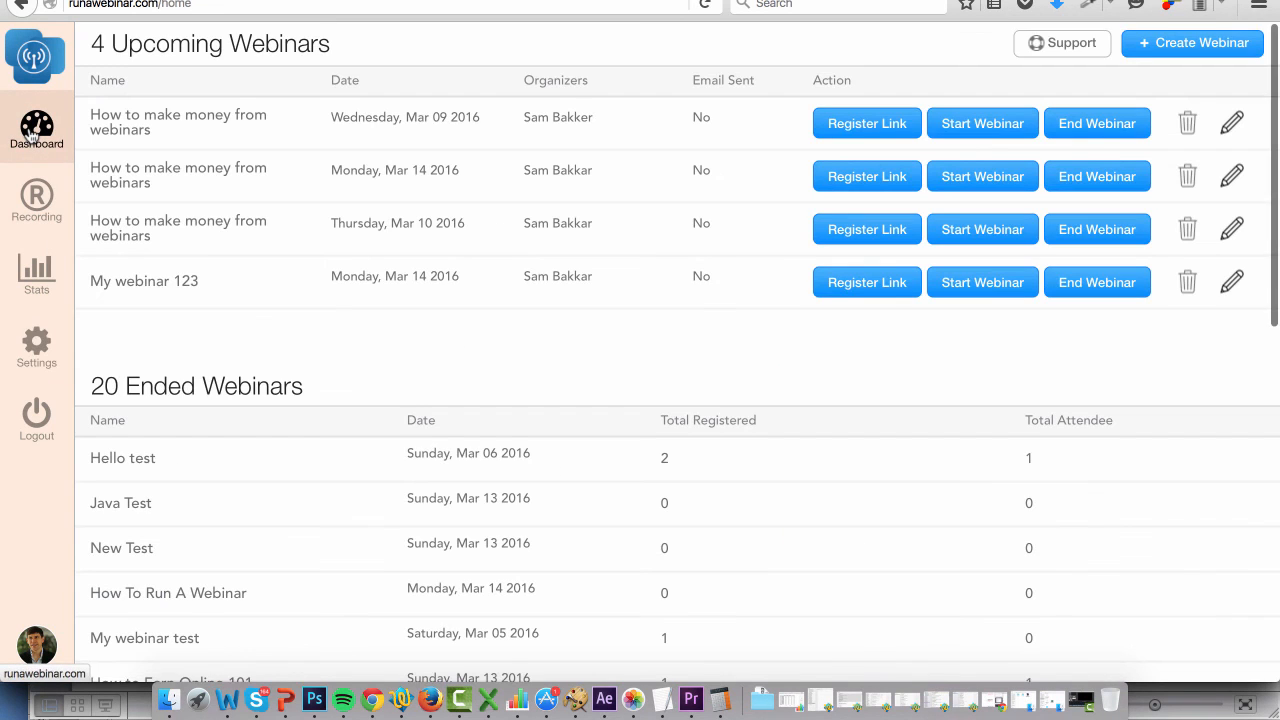